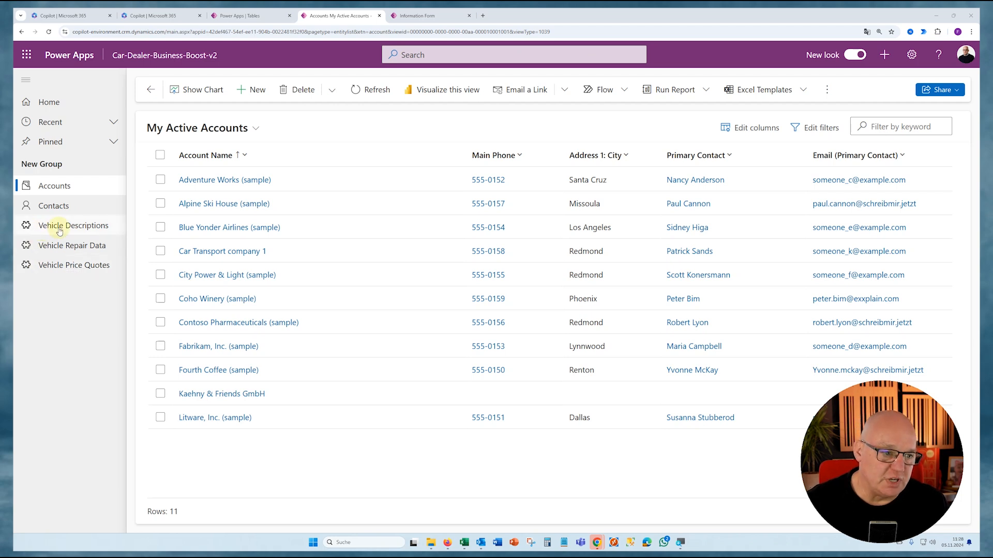
# - Switch to the Power Apps tables overview, show only custom tables, and open the Vehicle Description table
pyautogui.click(243, 15)
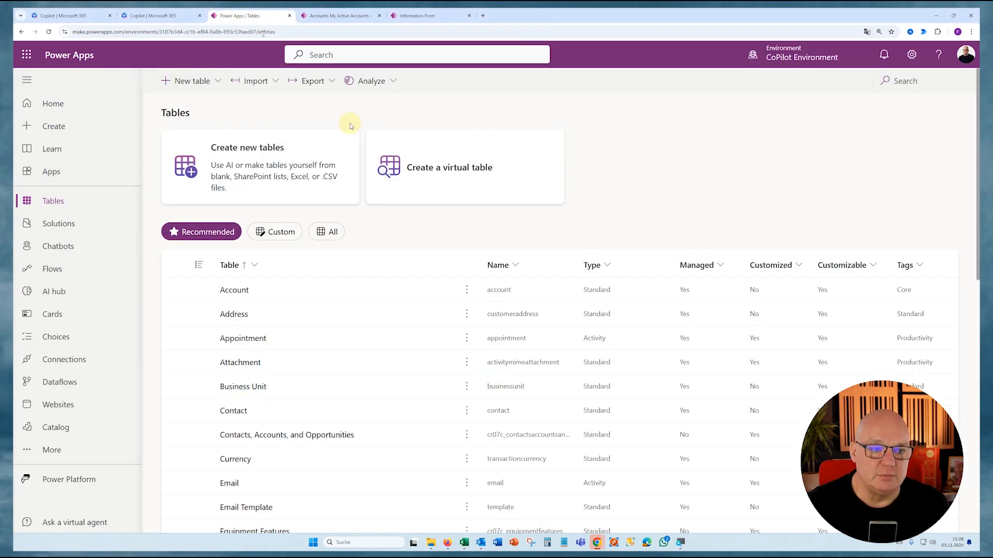
pyautogui.click(277, 232)
pyautogui.scroll(-2, 317, 288)
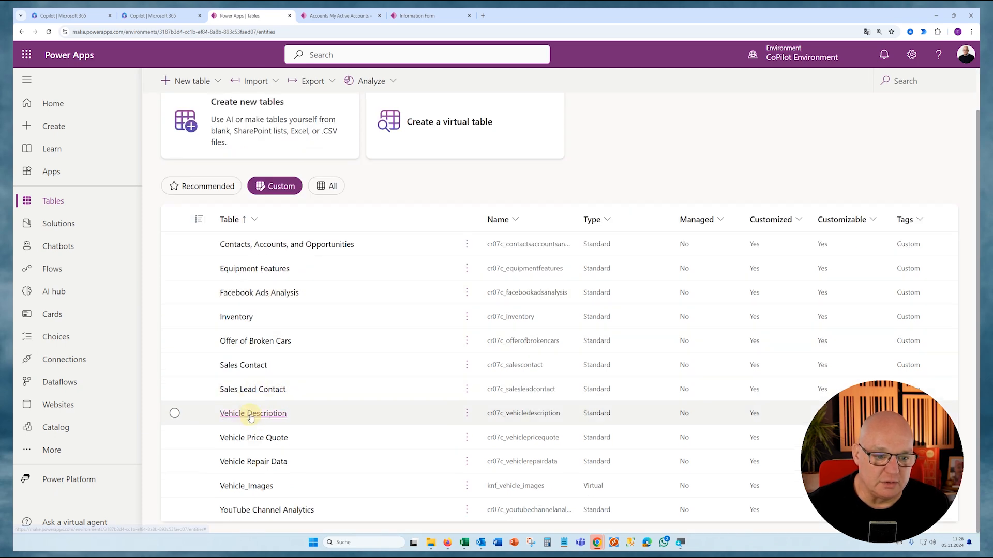
pyautogui.click(252, 416)
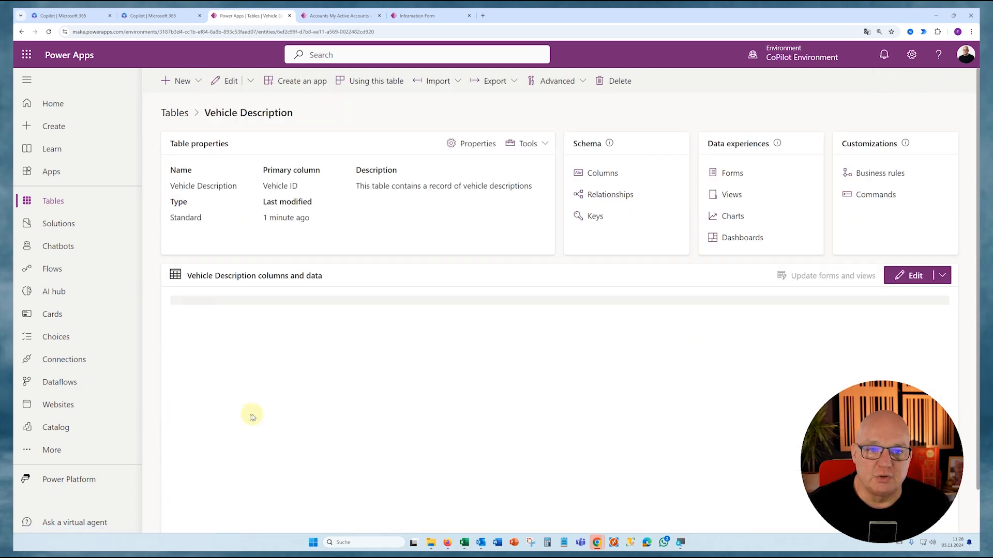
# - Open the properties of the Vehicle Description table and expand the advanced options to reach the table image setting
pyautogui.click(475, 148)
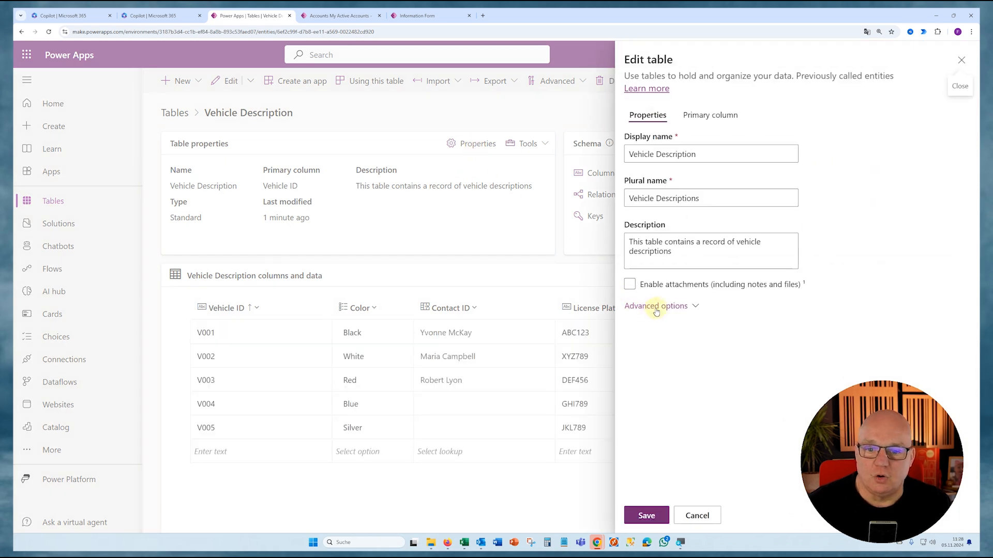
pyautogui.click(656, 306)
pyautogui.scroll(-10, 675, 381)
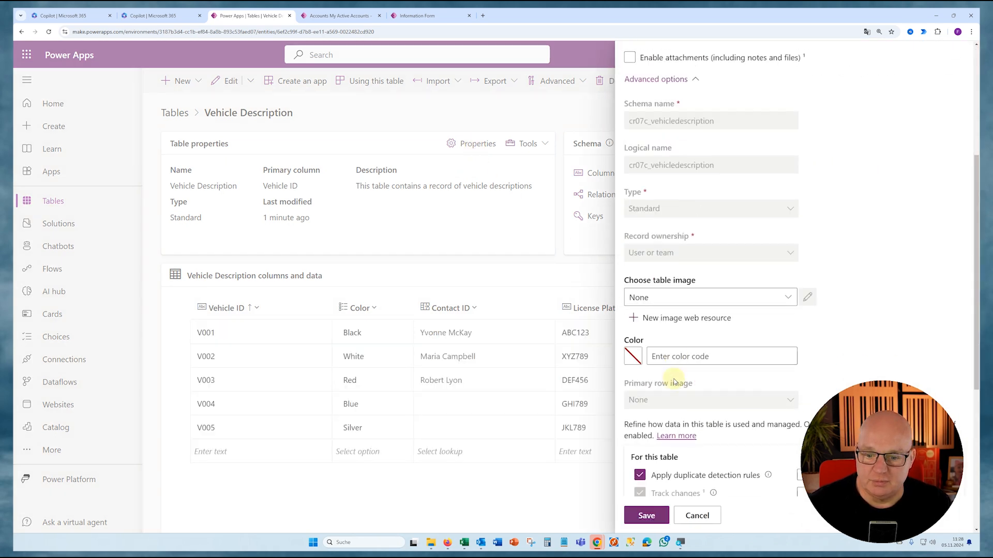
pyautogui.scroll(3, 675, 382)
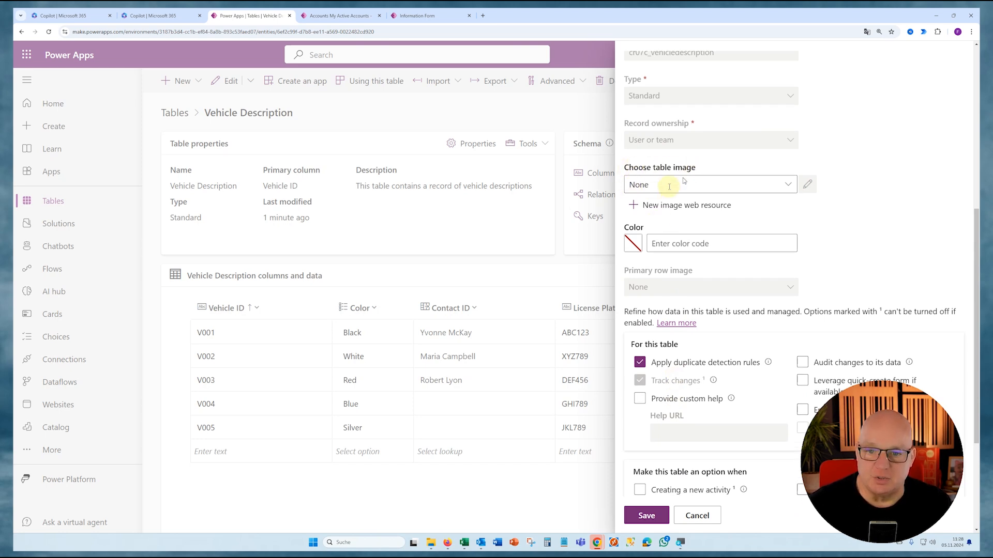
# - Browse the existing image resources available as the Vehicle Description table's image
pyautogui.click(654, 184)
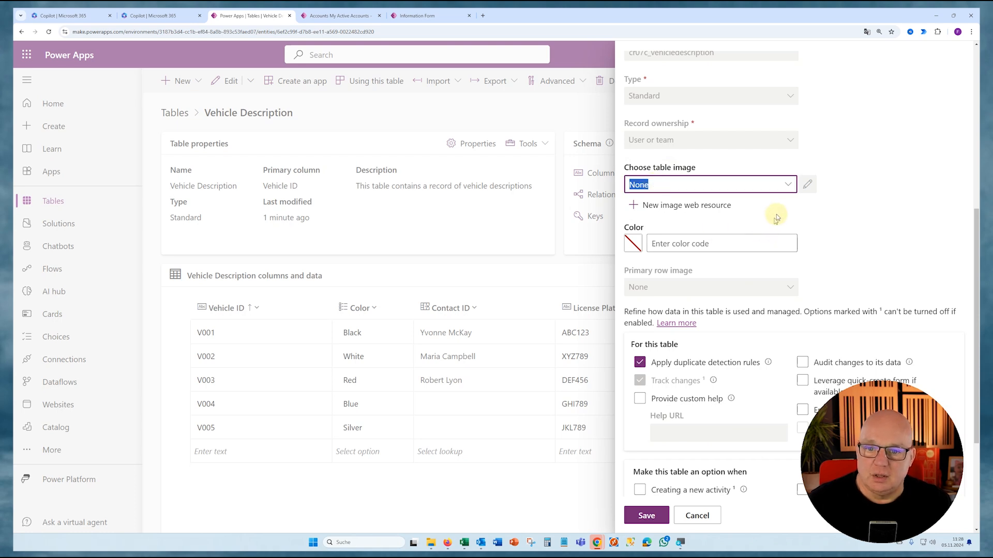
pyautogui.click(787, 185)
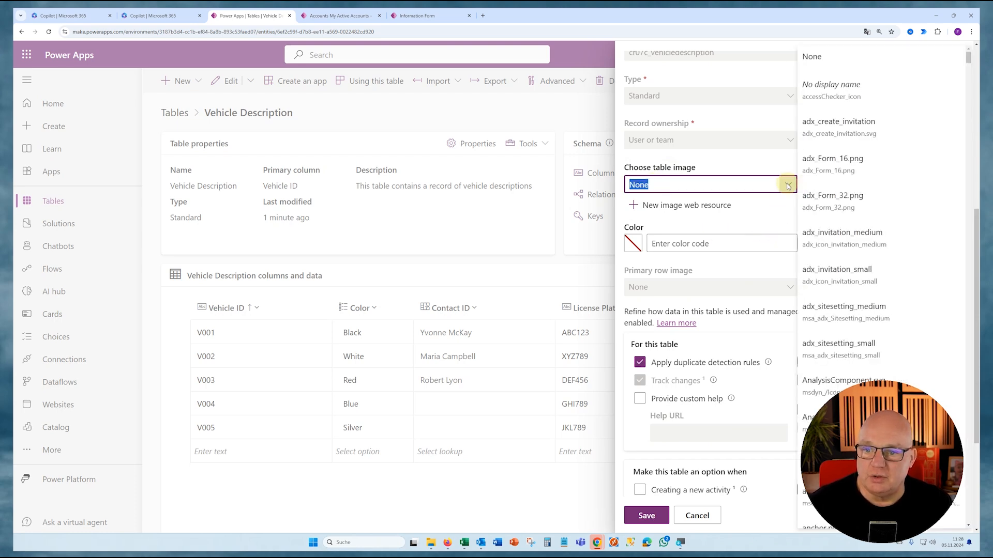
pyautogui.scroll(-5, 833, 230)
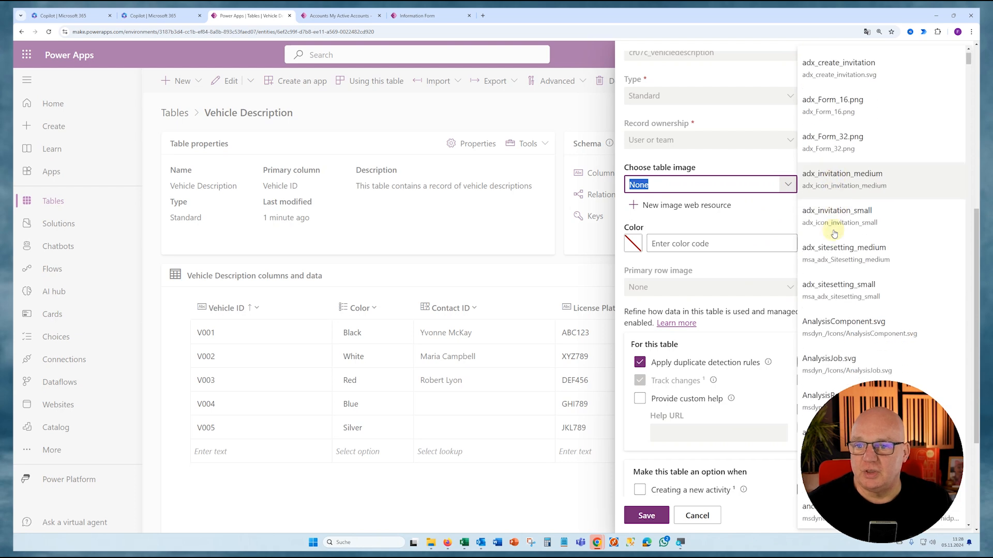
pyautogui.scroll(-8, 833, 232)
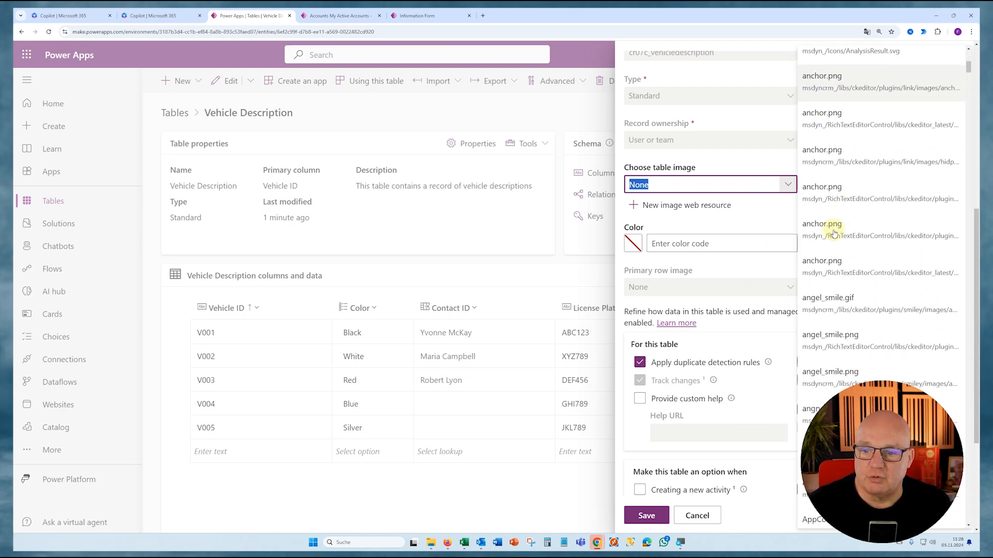
pyautogui.scroll(13, 833, 232)
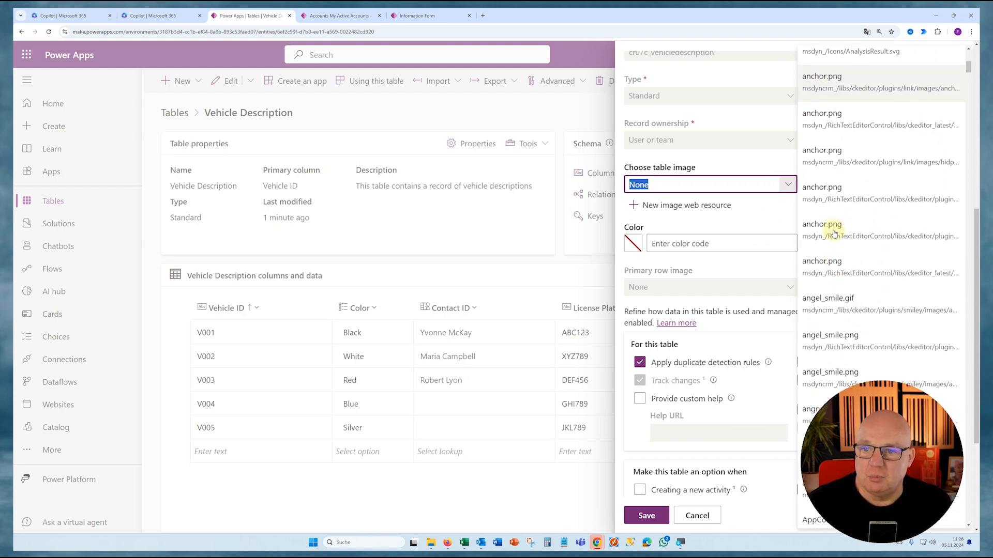
pyautogui.click(765, 216)
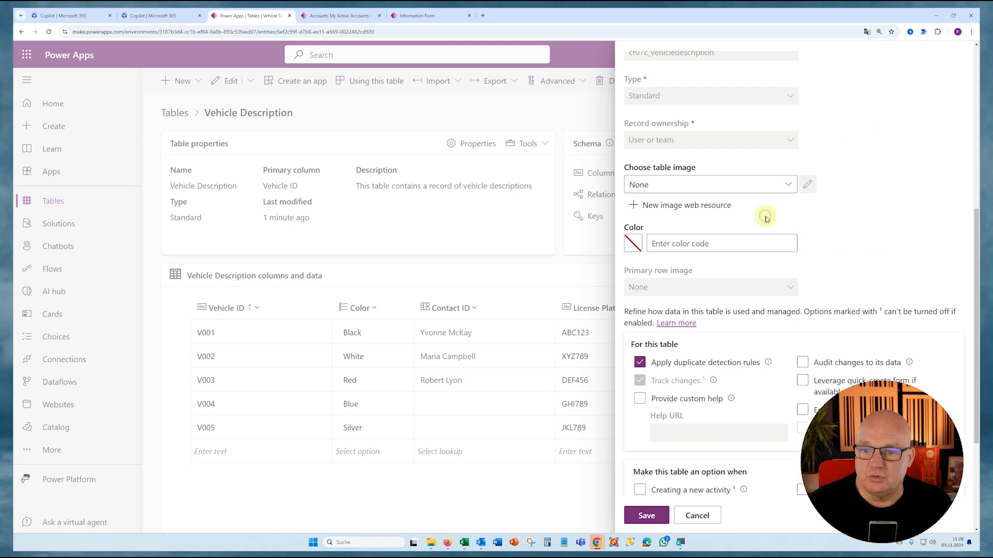
pyautogui.click(653, 206)
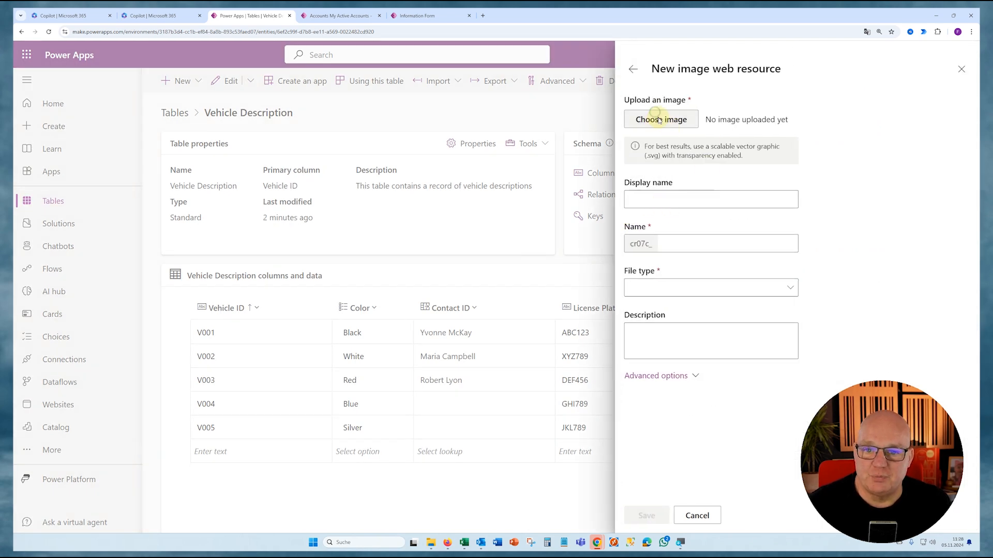
pyautogui.click(661, 120)
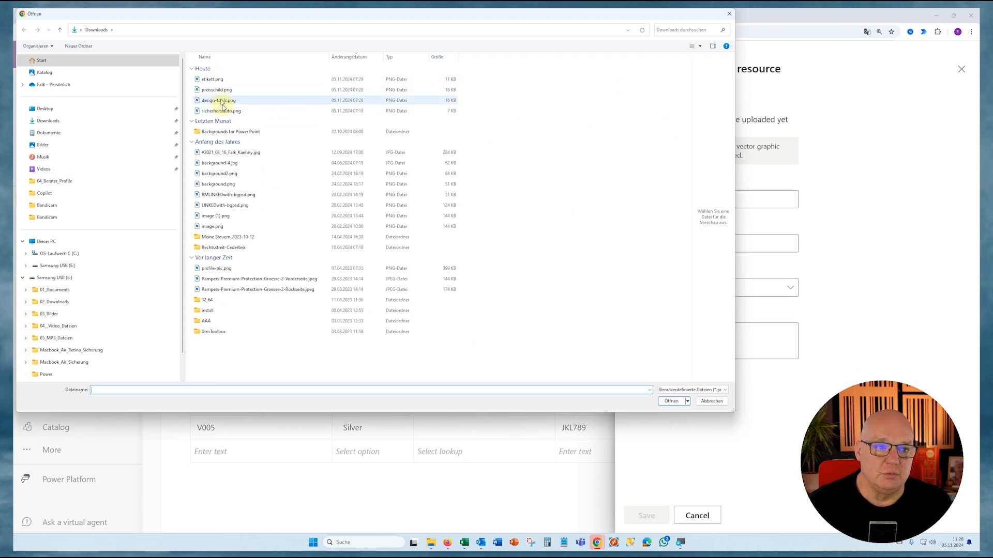
pyautogui.click(728, 16)
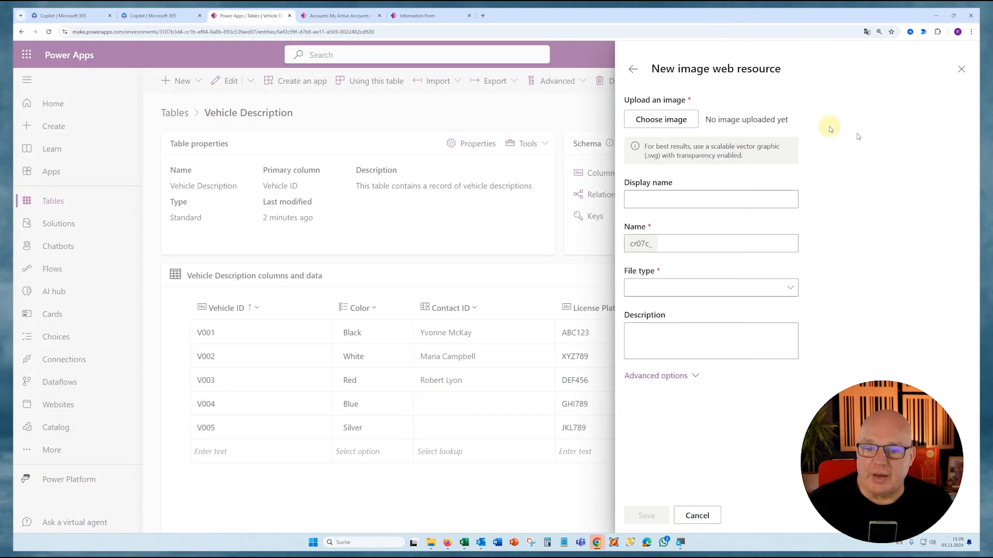
pyautogui.click(633, 75)
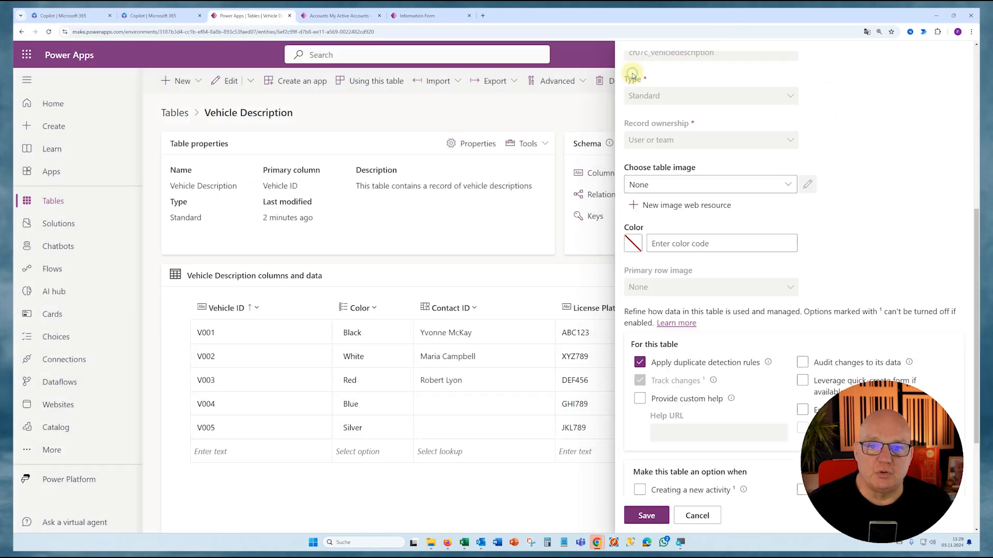
# - Set the Vehicle Description table image to sicherheitsauto, knf_sicherheitsauto and save the table
pyautogui.click(665, 183)
pyautogui.write('Sicher')
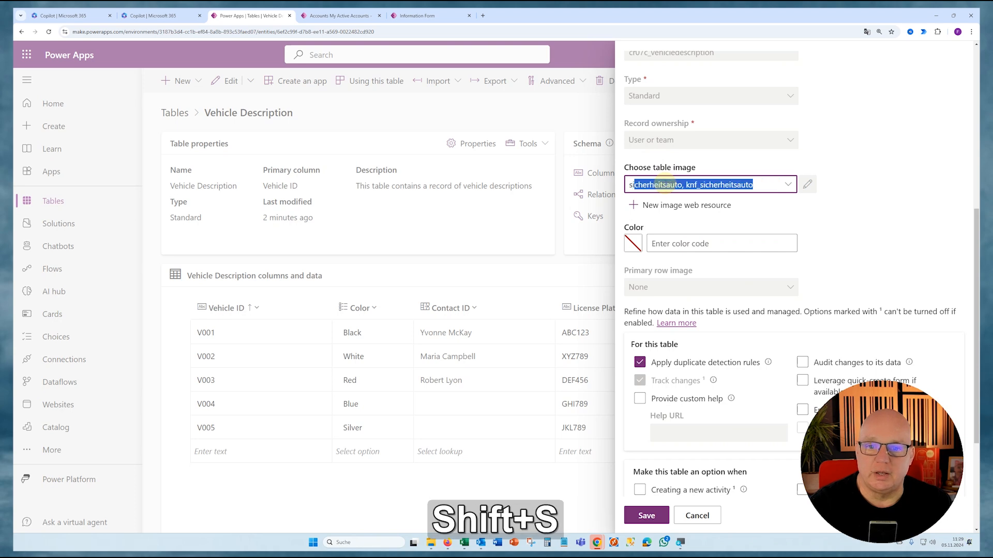
pyautogui.press('Tab')
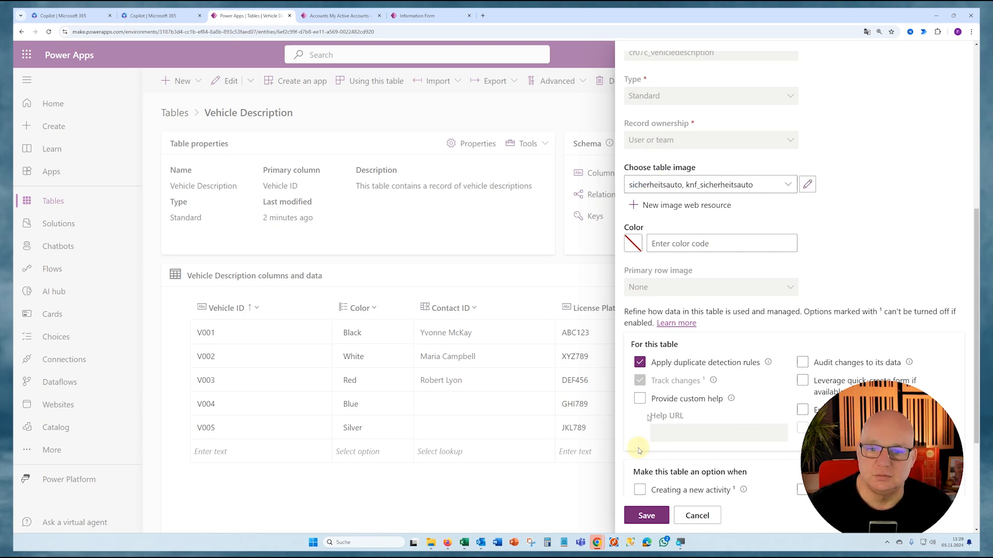
pyautogui.click(644, 514)
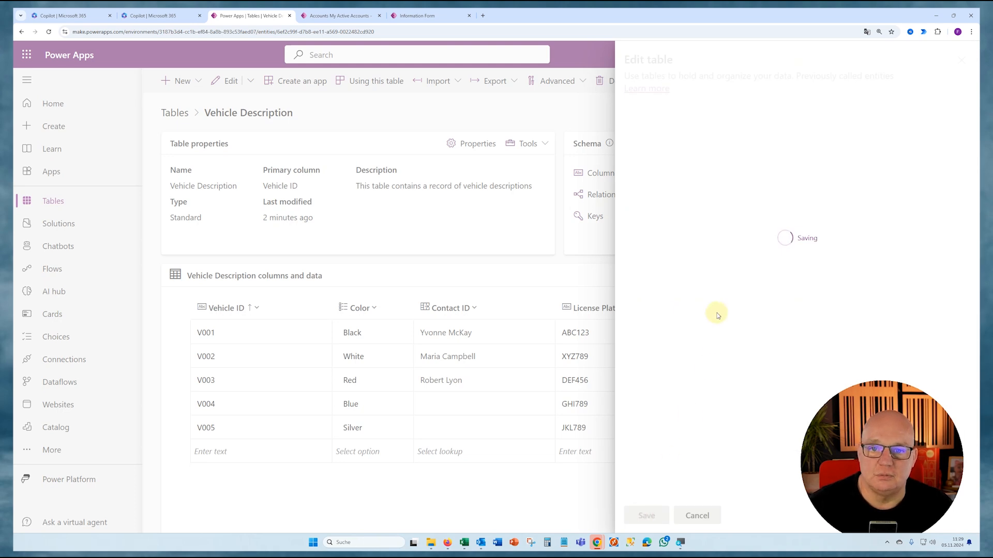
# - Switch to the Car-Dealer-Business-Boost-v2 app and reload it to check the Vehicle Descriptions icon
pyautogui.click(333, 15)
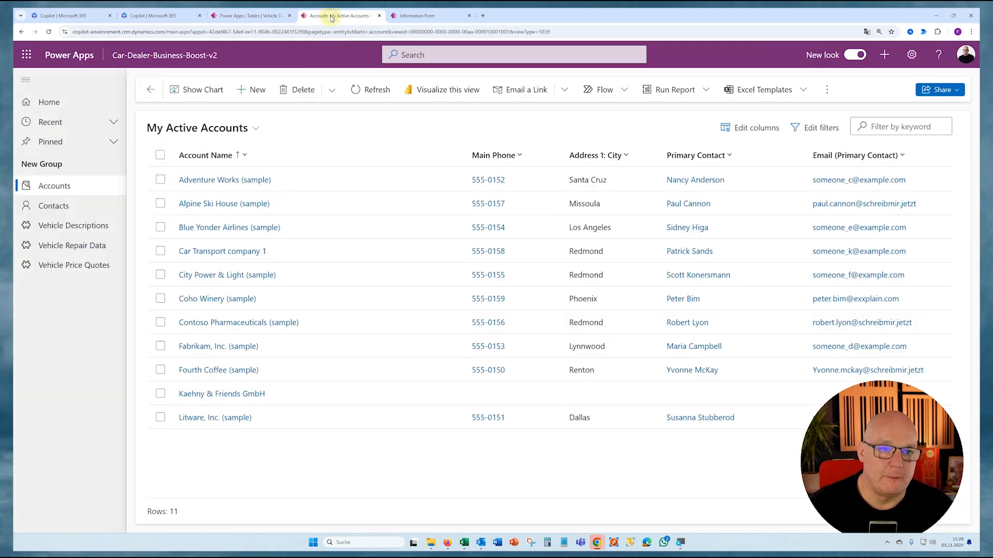
pyautogui.press('ctrl')
pyautogui.keyDown('ctrl'); pyautogui.click(49, 32); pyautogui.keyUp('ctrl')
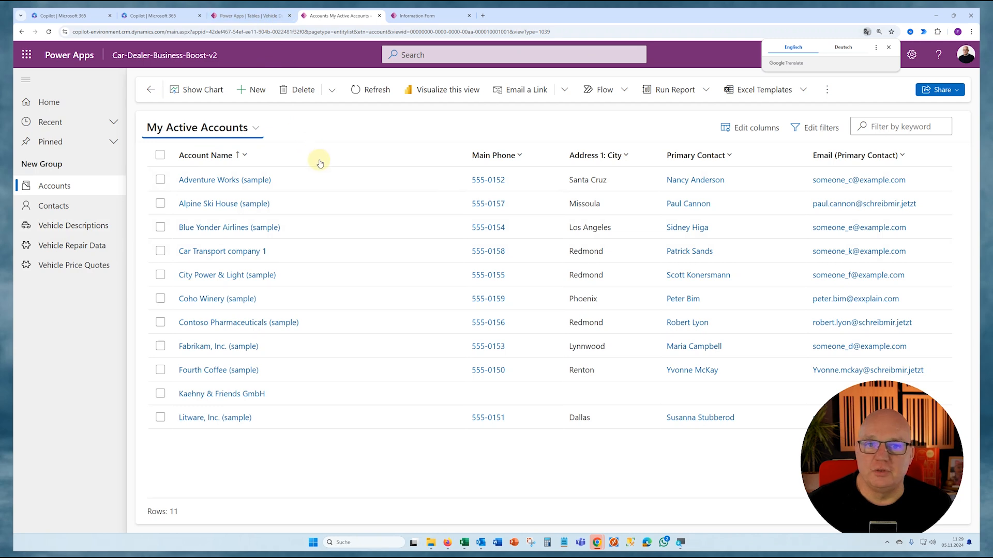
# - In the Vehicle Price Quote table's properties, choose the table image starting with "et" and save the table
pyautogui.click(259, 20)
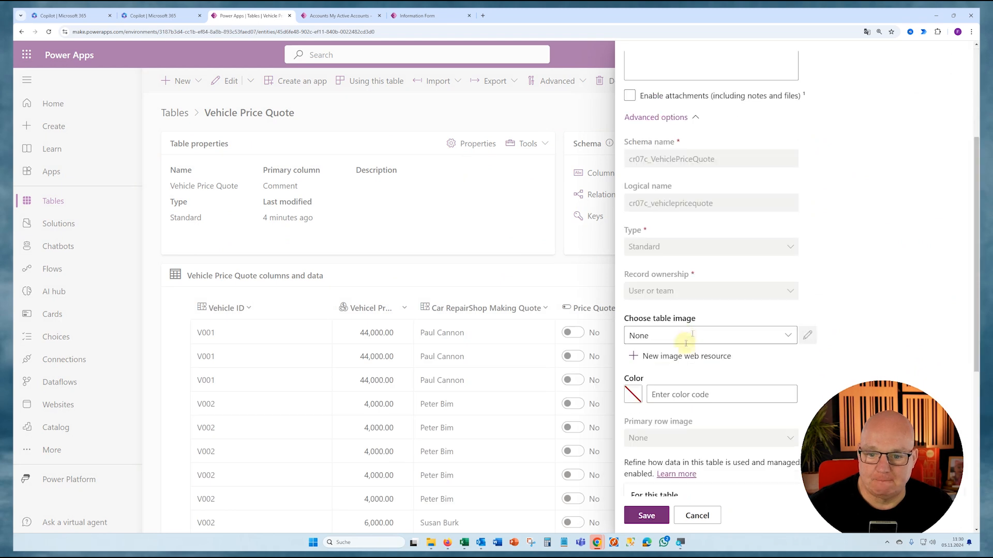
pyautogui.click(691, 336)
pyautogui.write('etikett, cr07c_etikett')
pyautogui.click(646, 516)
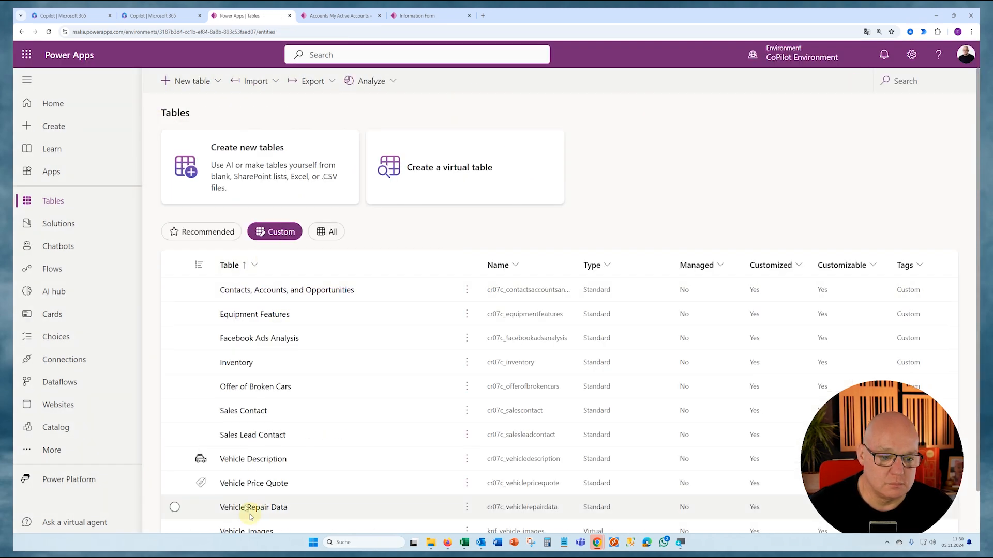
# - Open the properties of the Vehicle Repair Data table and assign it the crossed-tools table image
pyautogui.click(221, 506)
pyautogui.click(472, 143)
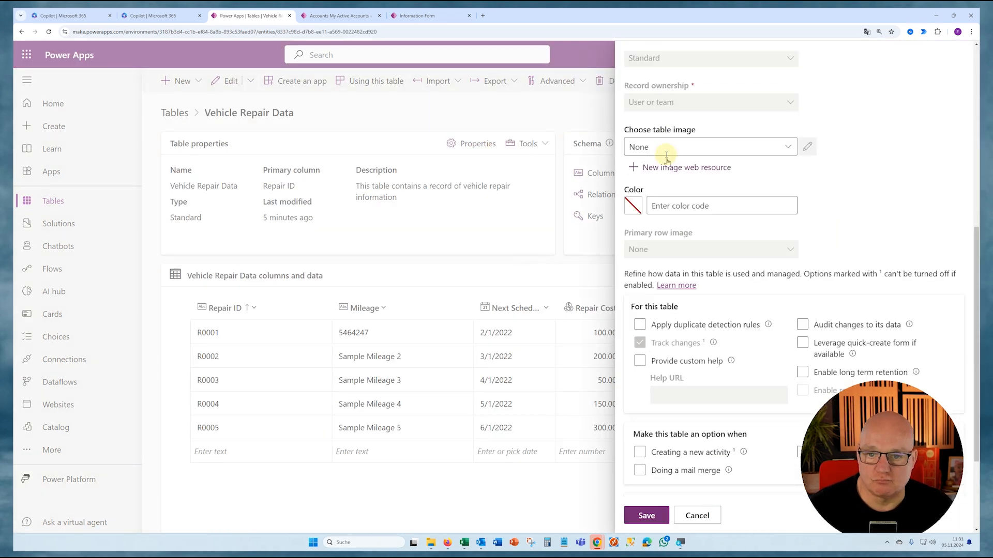
pyautogui.press('Tab')
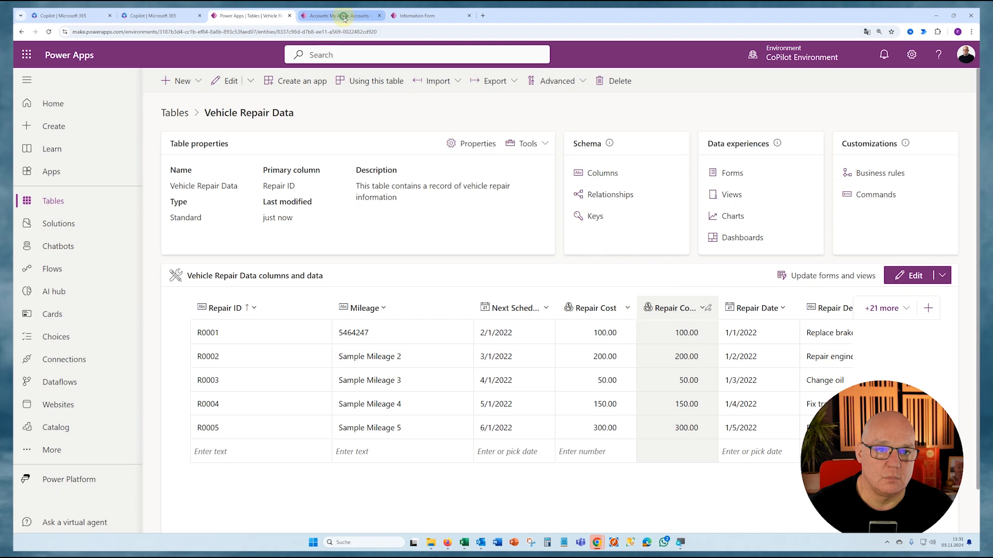
# - Reload the Car-Dealer-Business-Boost-v2 app to check the new table icons, and open the Vehicle Descriptions list
pyautogui.click(337, 16)
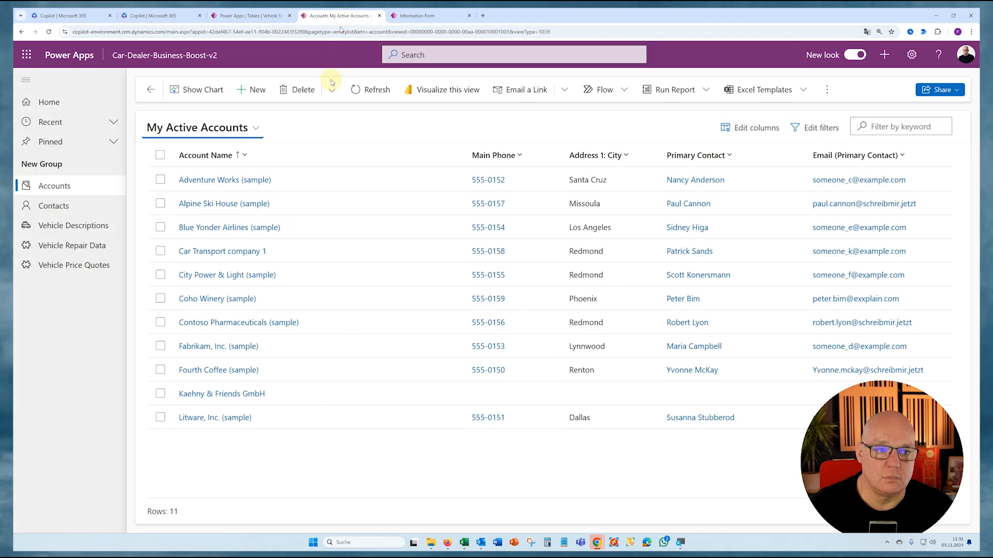
pyautogui.keyDown('ctrl'); pyautogui.click(48, 32); pyautogui.keyUp('ctrl')
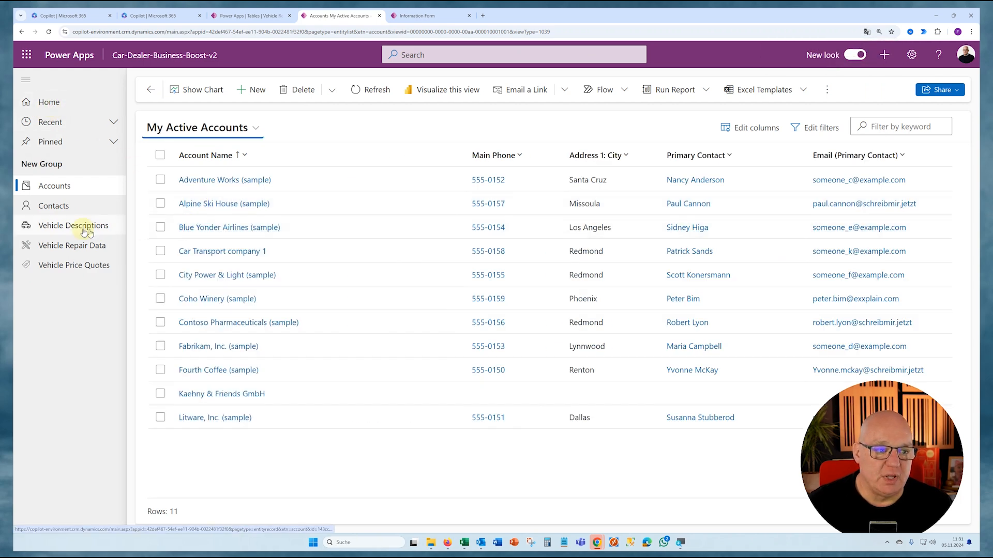
pyautogui.click(53, 228)
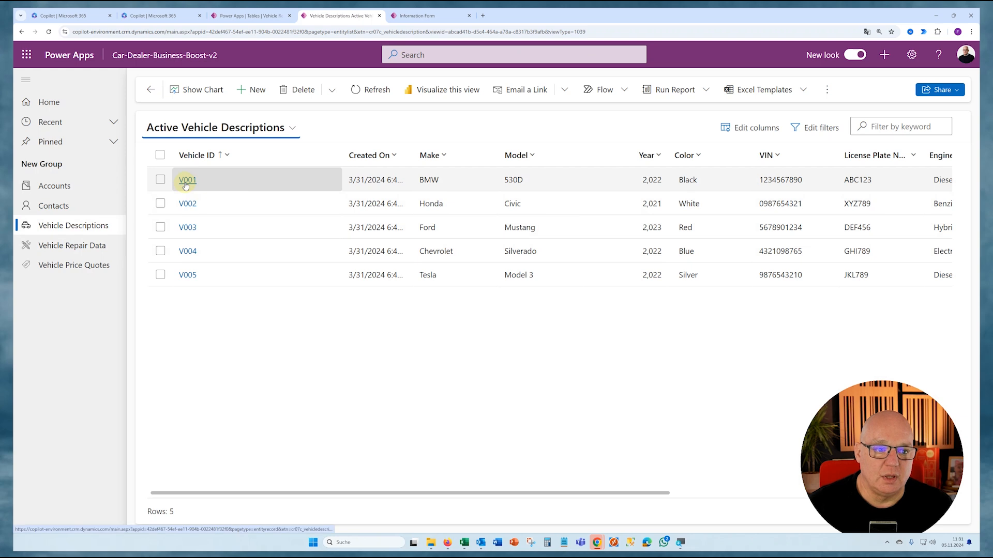
# - Open the vehicle record V001 and examine the field layout of its form
pyautogui.click(186, 181)
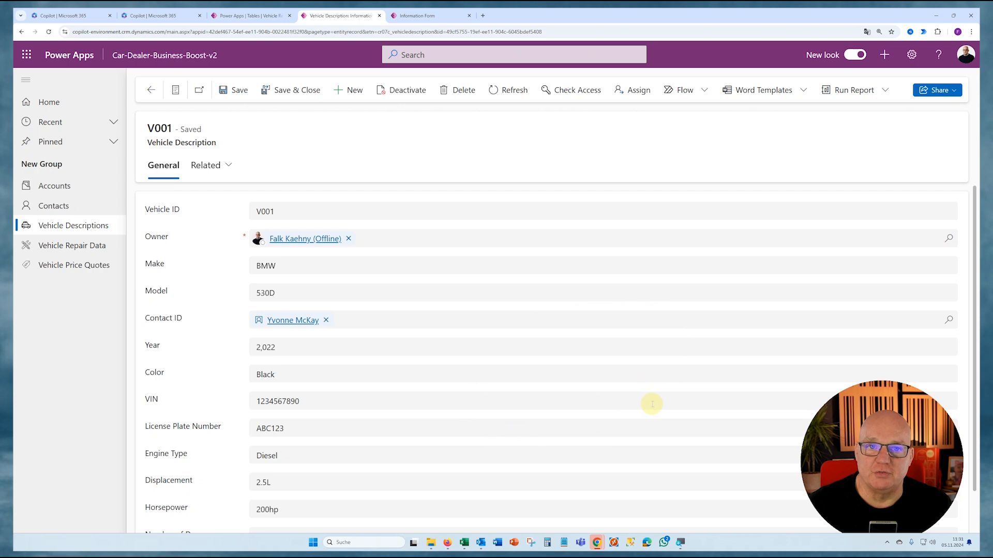
pyautogui.scroll(-1, 610, 371)
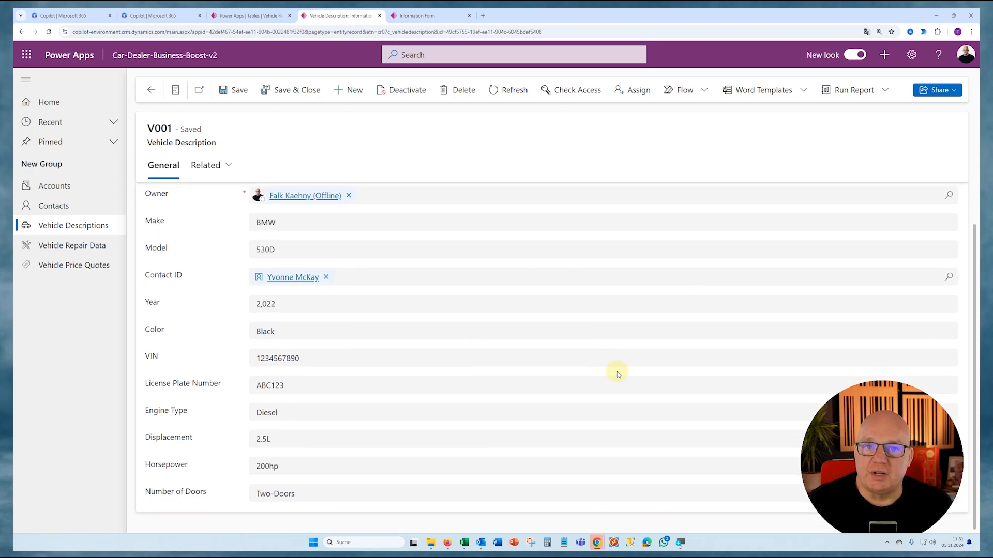
pyautogui.scroll(1, 618, 374)
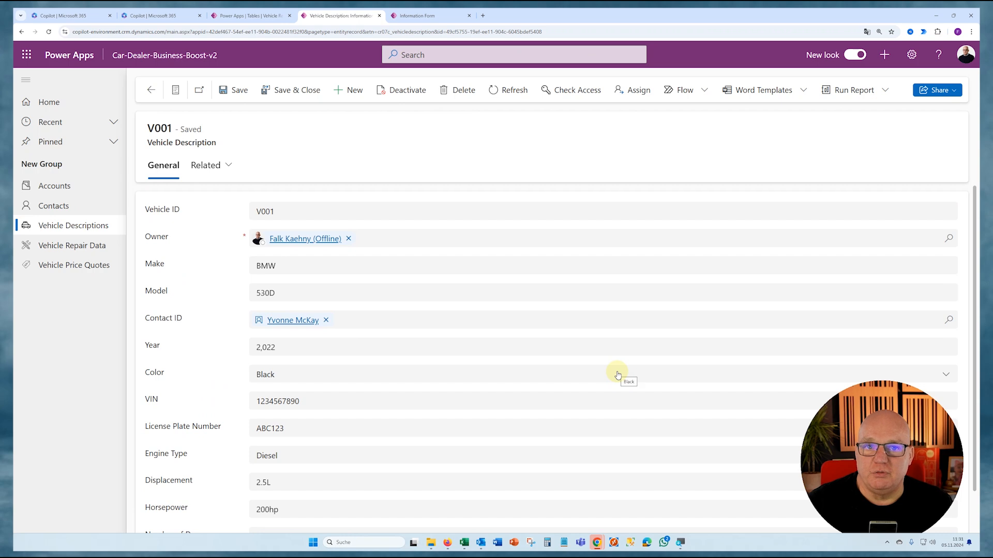
pyautogui.scroll(-1, 618, 373)
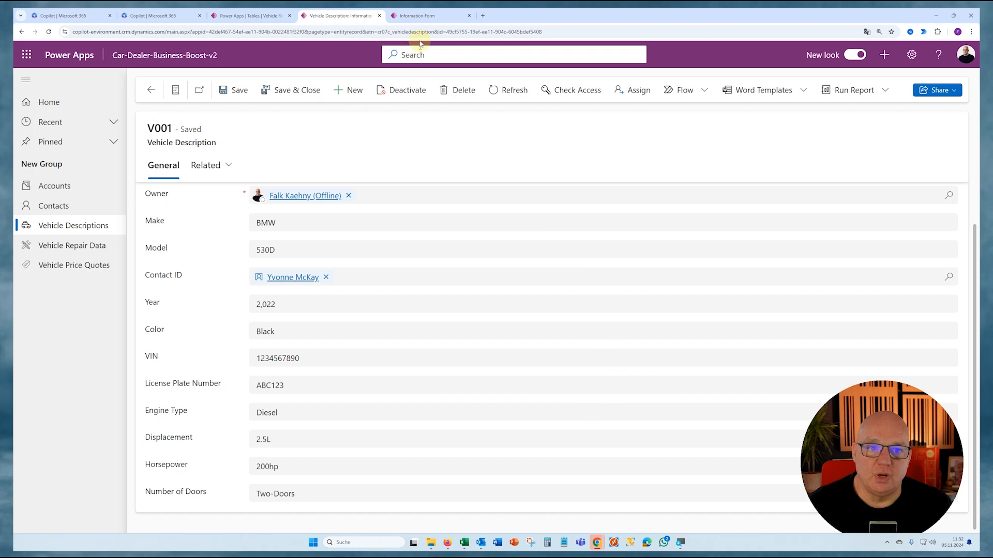
# - Return to the Power Apps tables overview and open the Vehicle Description table
pyautogui.click(243, 17)
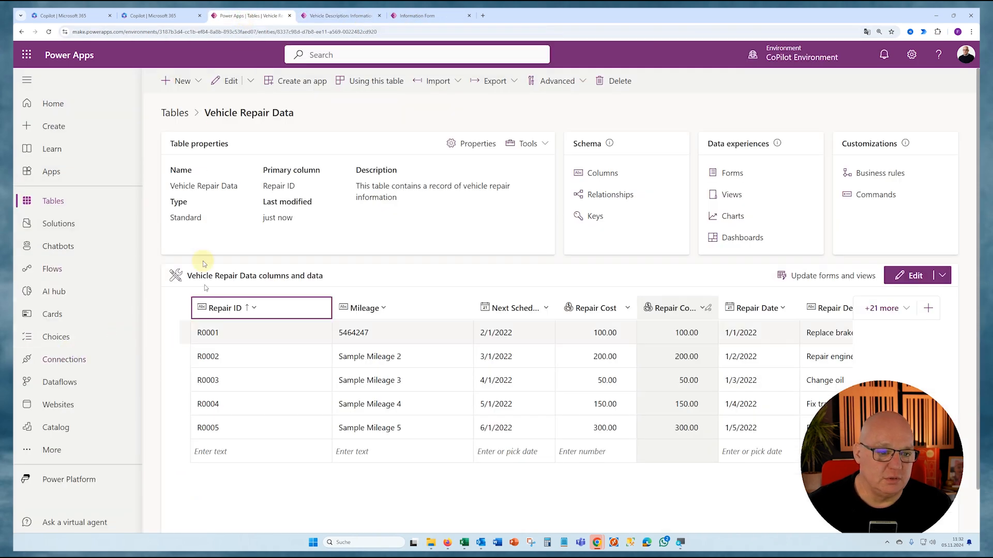
pyautogui.click(176, 113)
pyautogui.click(276, 119)
pyautogui.click(357, 414)
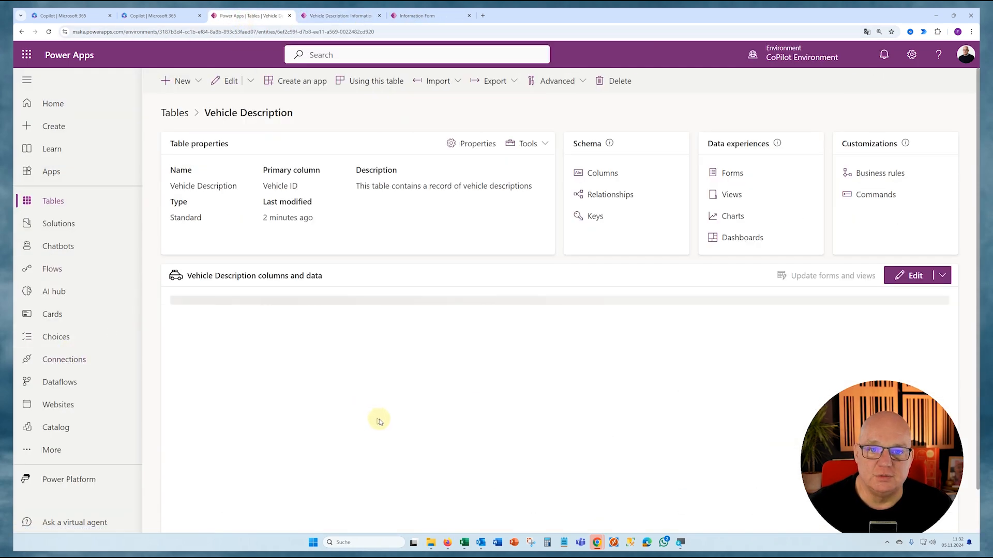
# - From the Vehicle Description table's forms, open the Information form of type Main for editing
pyautogui.click(733, 175)
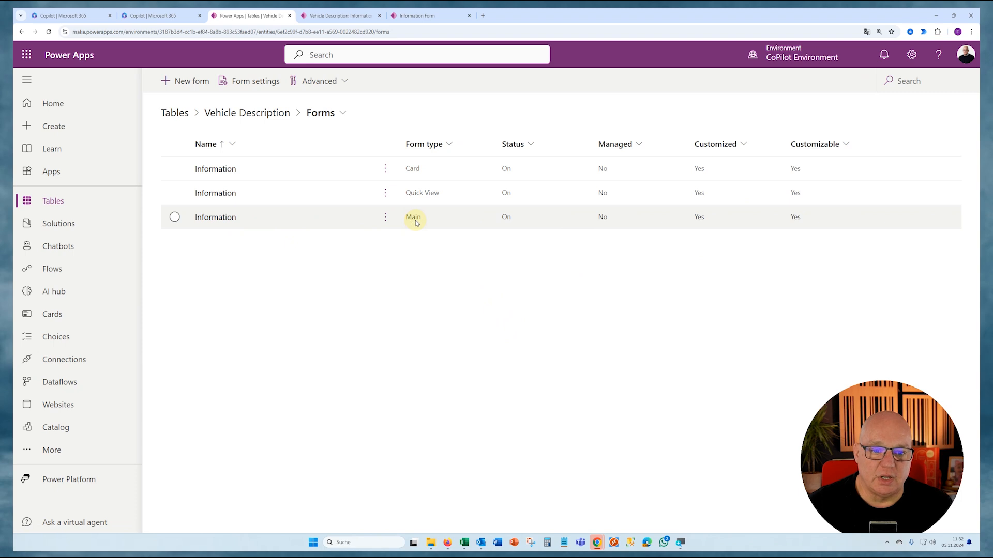
pyautogui.click(175, 218)
pyautogui.click(235, 80)
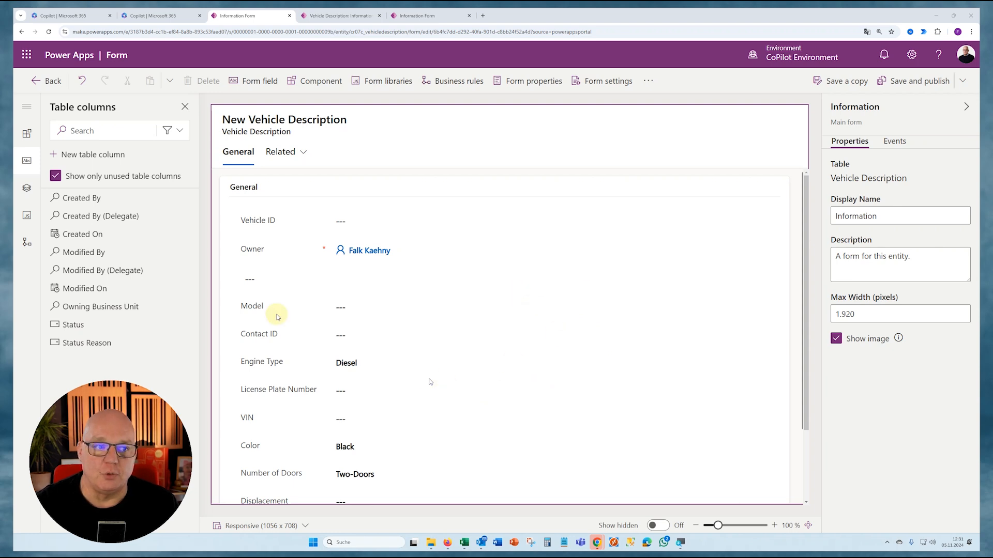
# - Examine the form's tree structure, including the header, the General tab and the General section inside it
pyautogui.click(27, 191)
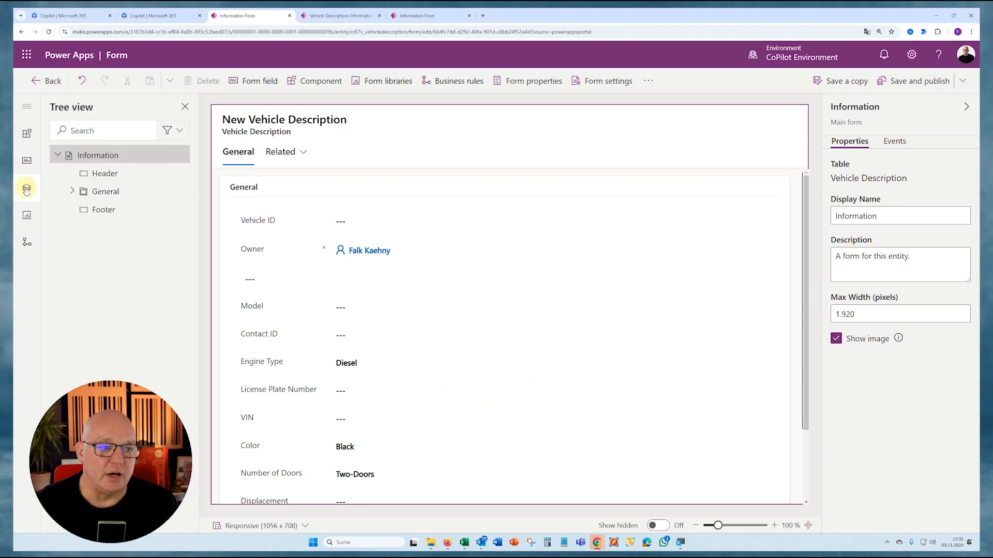
pyautogui.click(93, 178)
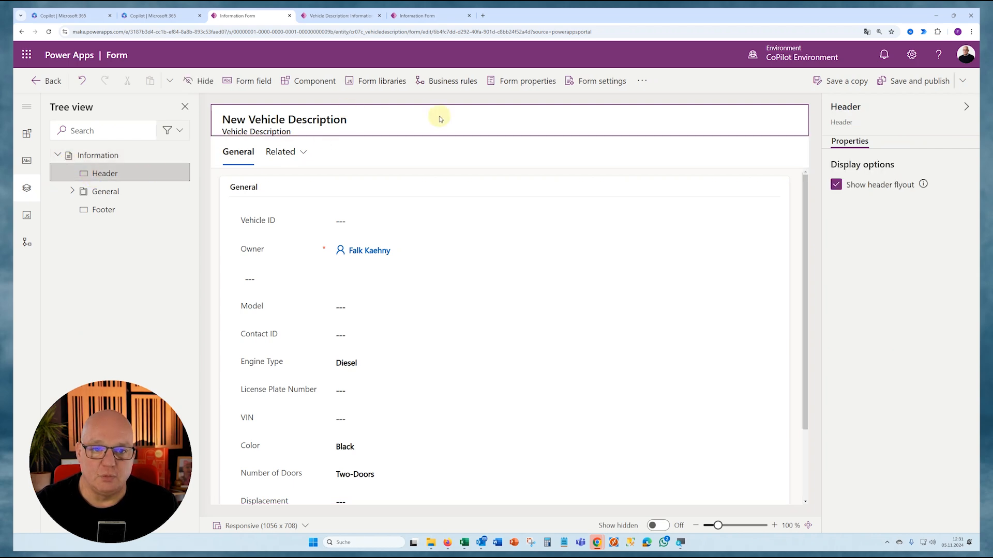
pyautogui.click(111, 194)
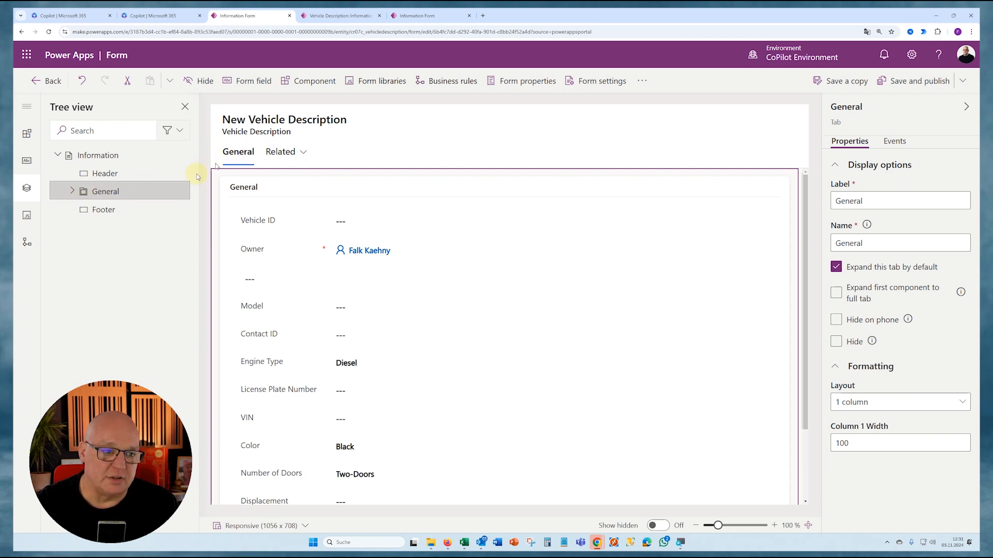
pyautogui.click(71, 193)
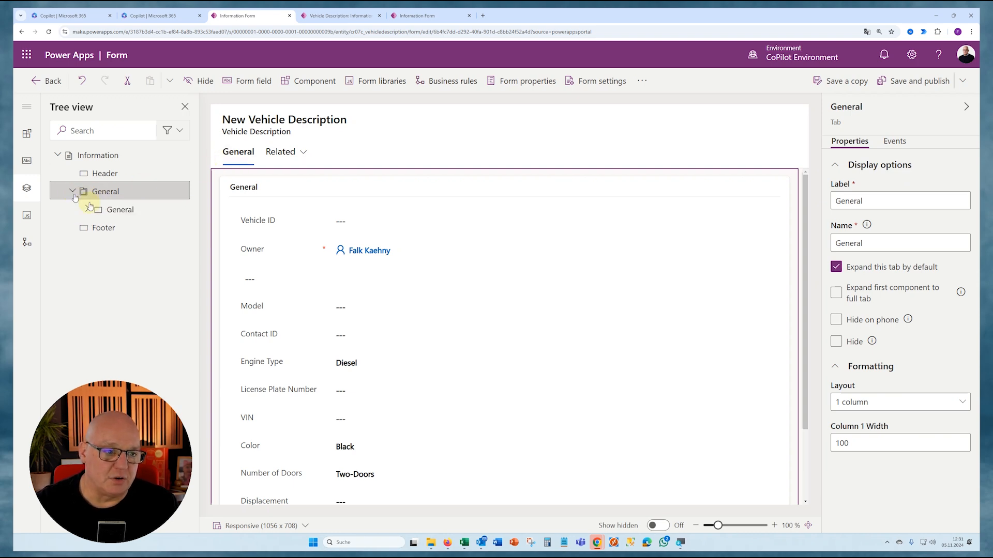
pyautogui.click(108, 211)
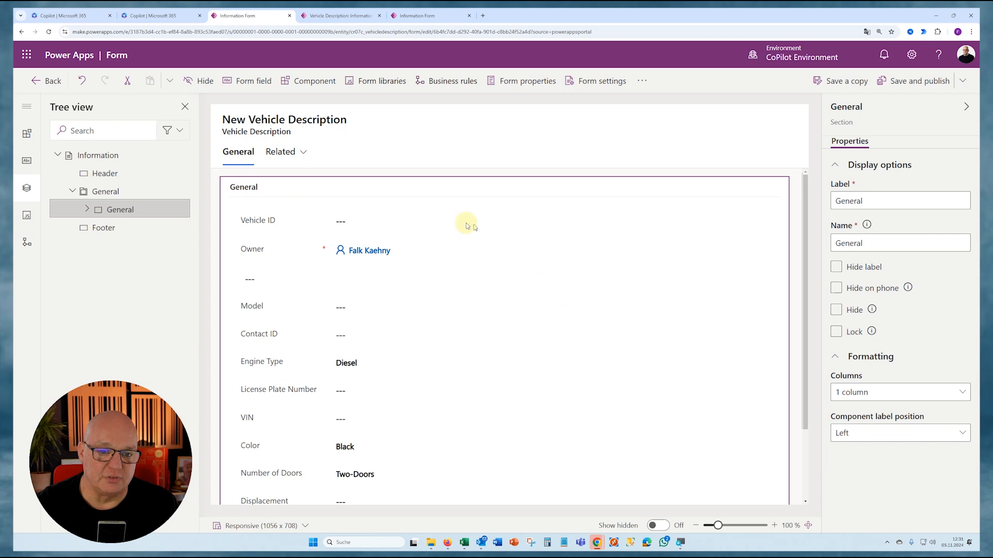
# - Examine the related tables listed under the form's Related menu and its display options
pyautogui.click(279, 152)
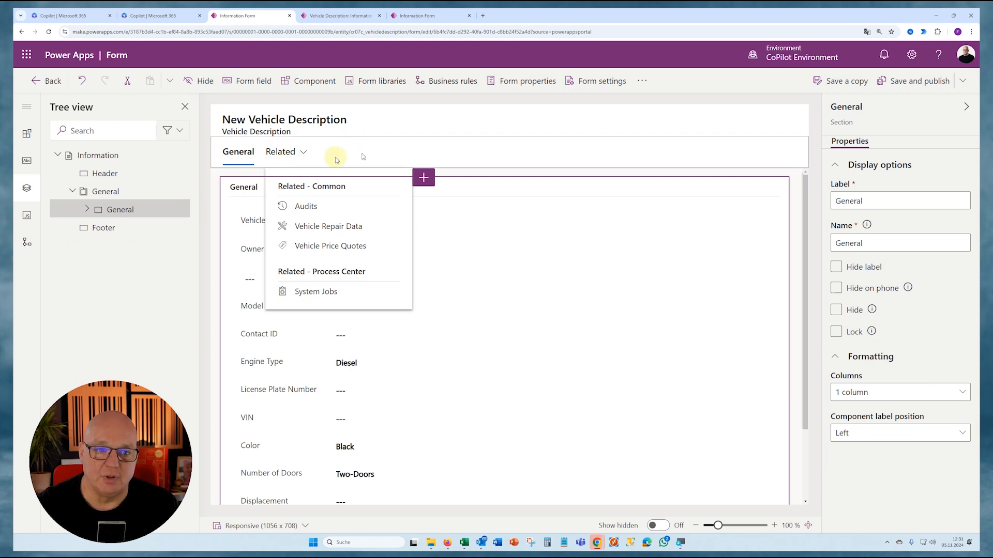
pyautogui.click(302, 151)
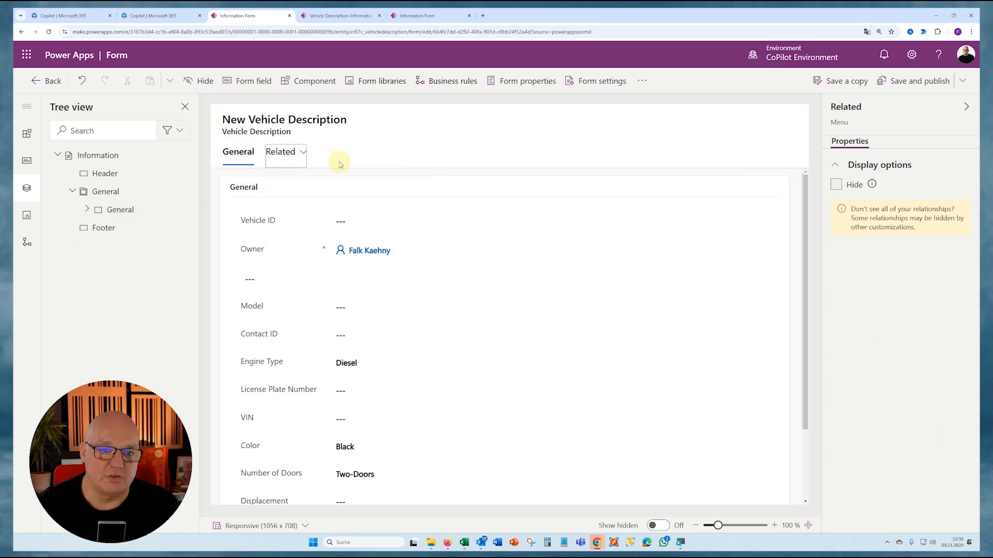
pyautogui.click(303, 152)
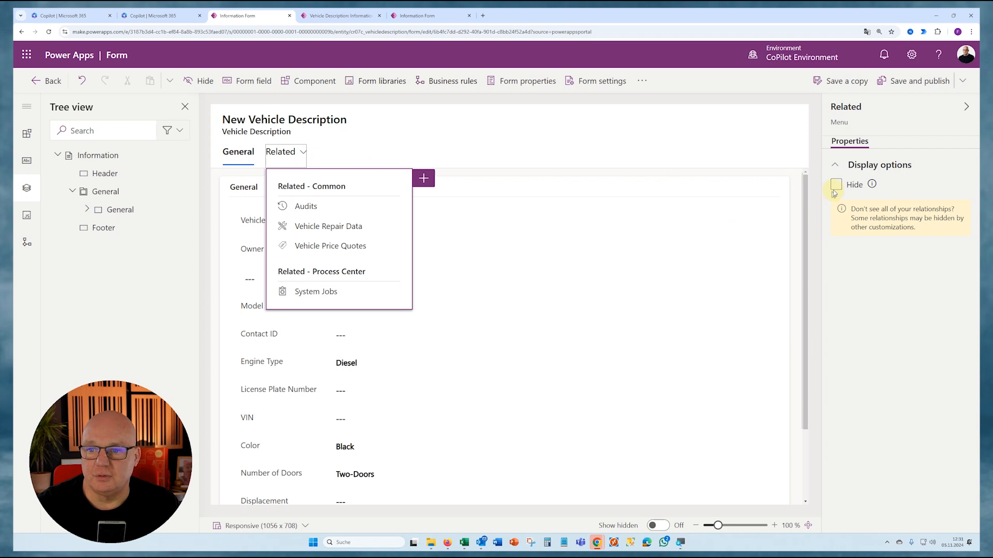
pyautogui.click(398, 154)
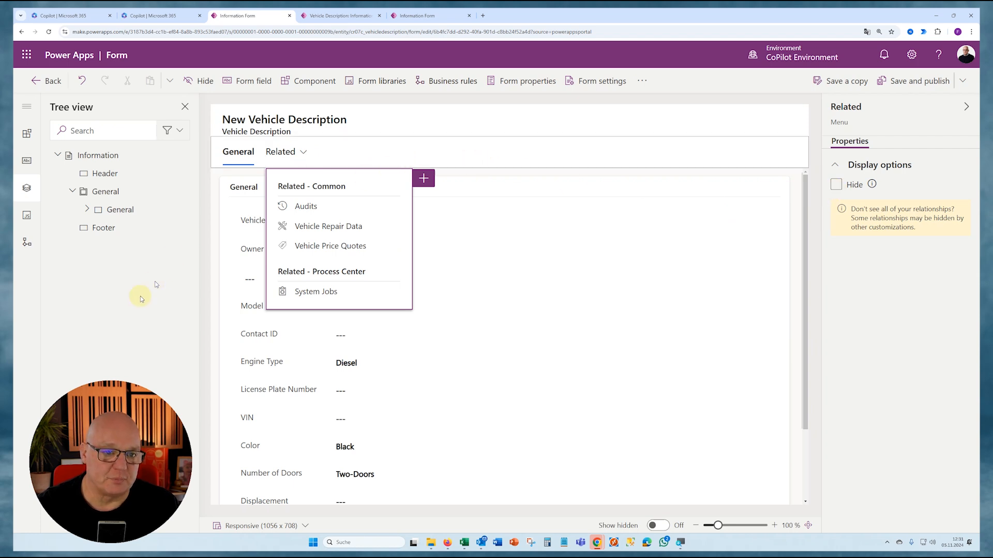
# - Expand the General section's fields in the form tree and review the General tab's column layout options
pyautogui.click(88, 210)
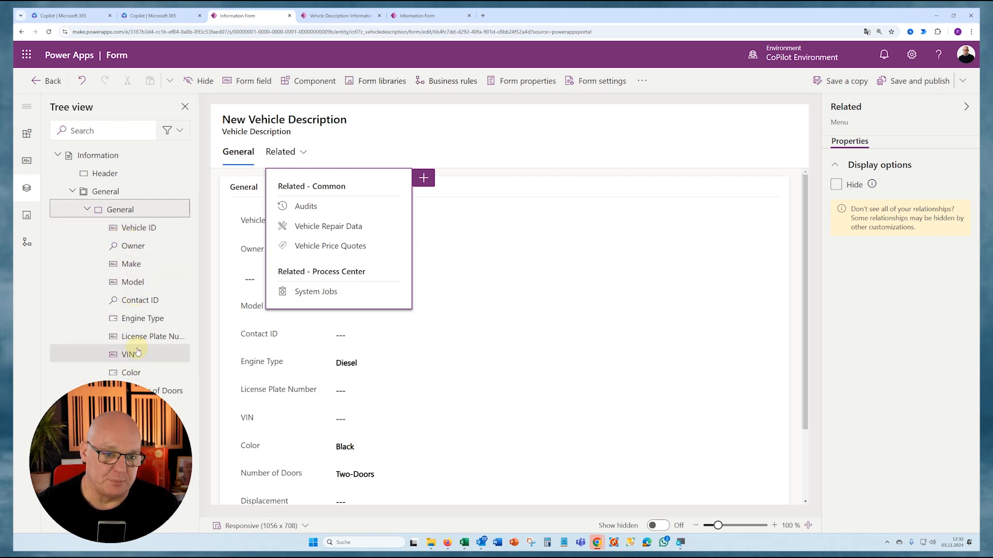
pyautogui.click(651, 273)
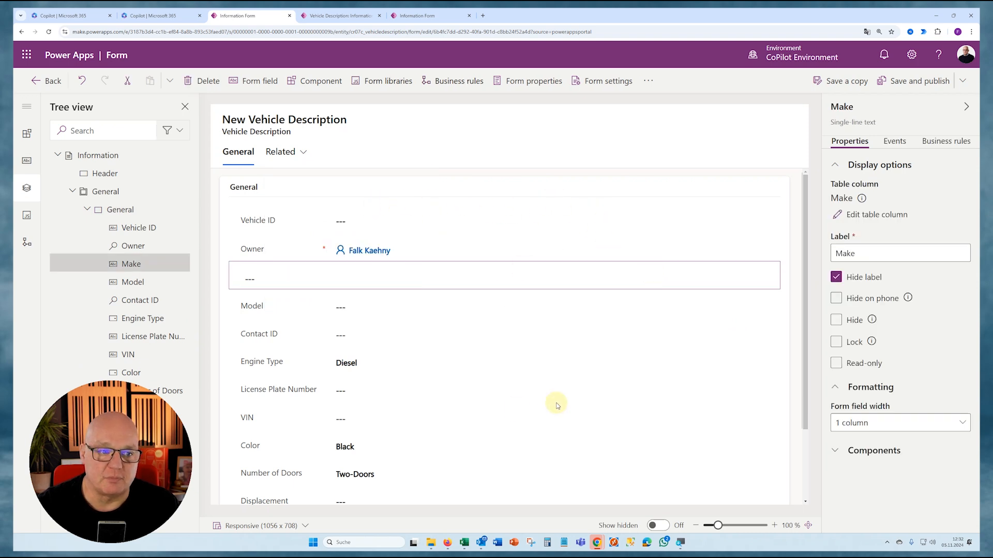
pyautogui.click(105, 197)
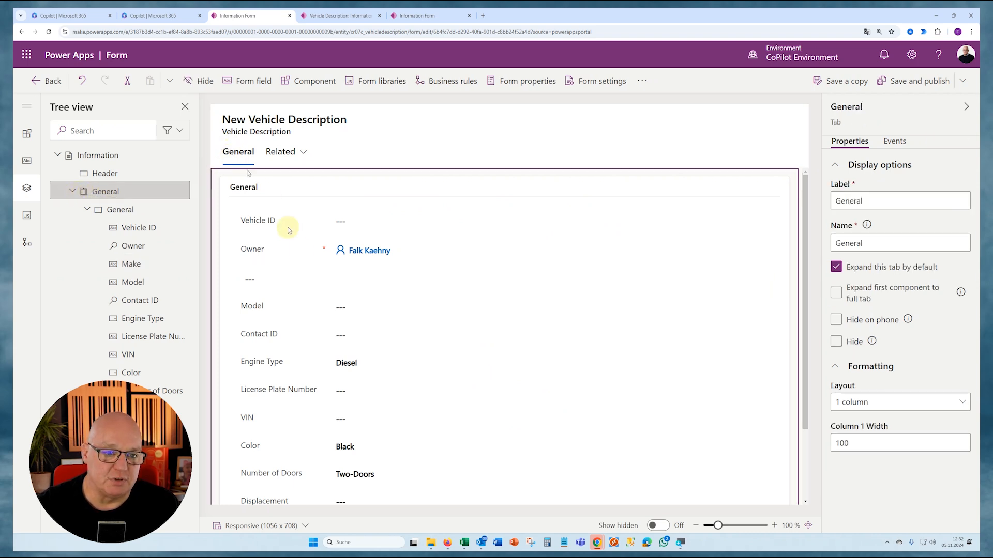
pyautogui.click(858, 402)
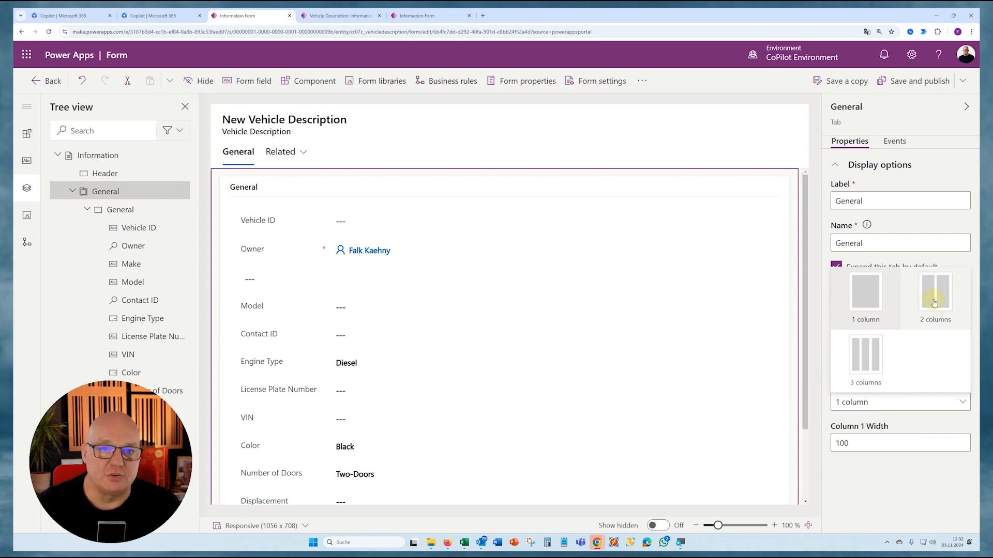
pyautogui.click(571, 257)
pyautogui.scroll(-3, 481, 255)
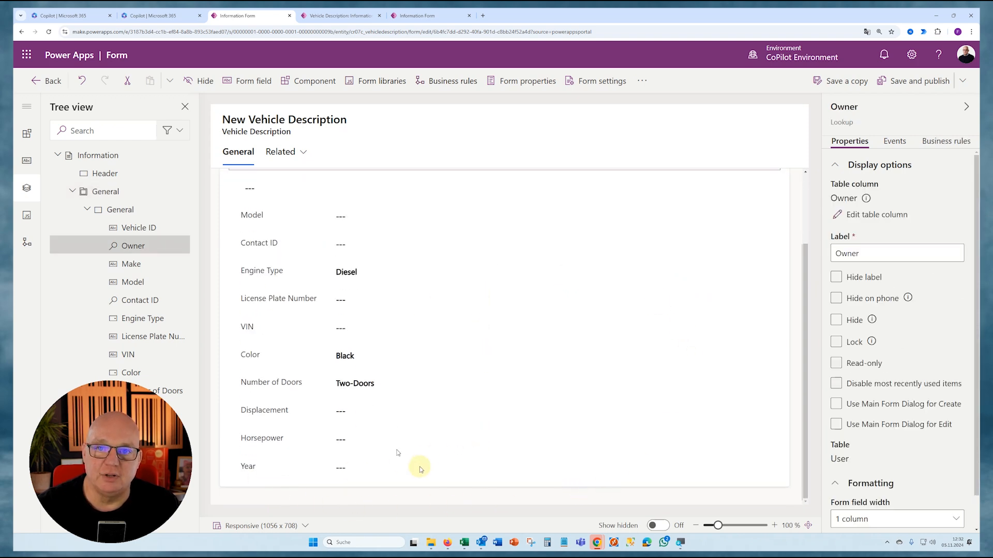
# - Set the General section inside the General tab to a 2 columns layout
pyautogui.click(112, 192)
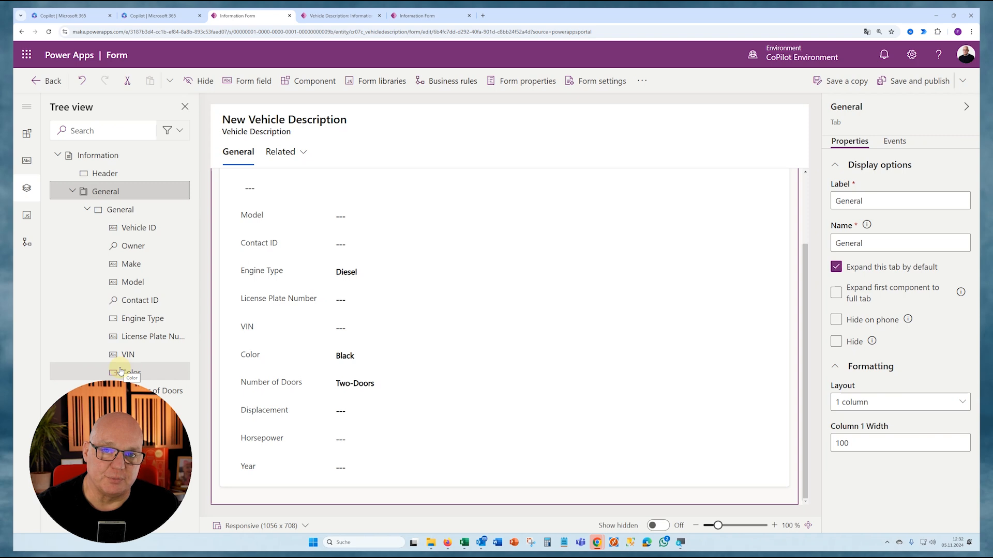
pyautogui.click(119, 212)
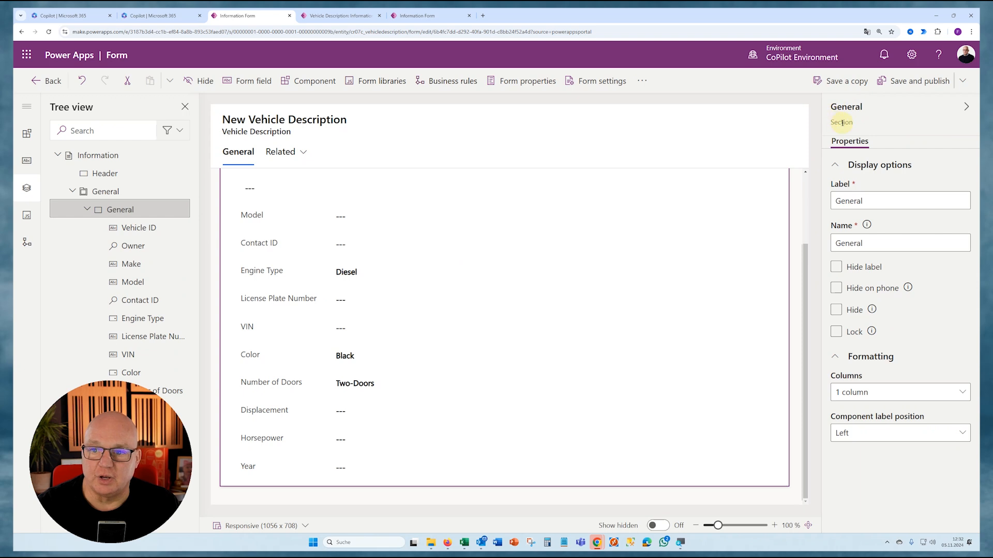
pyautogui.click(857, 397)
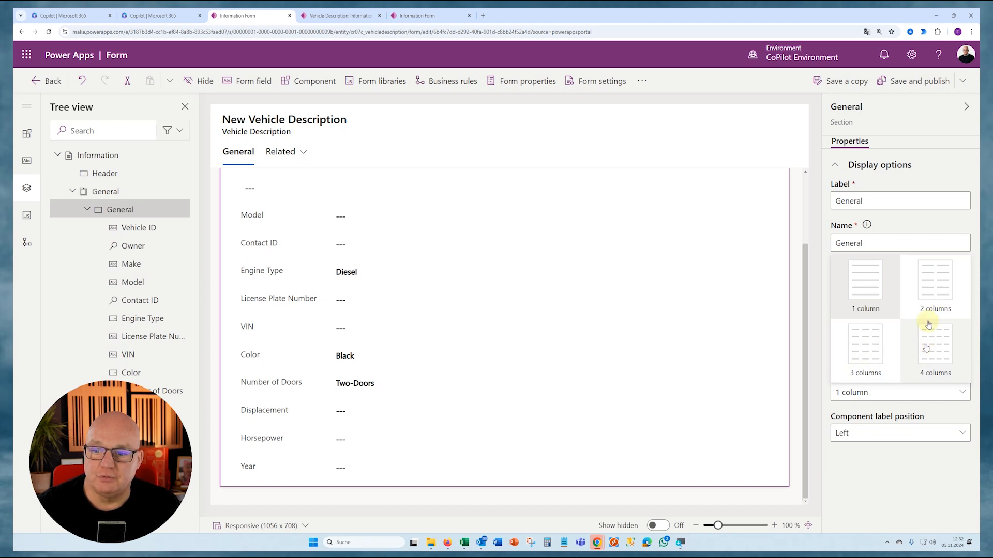
pyautogui.click(934, 292)
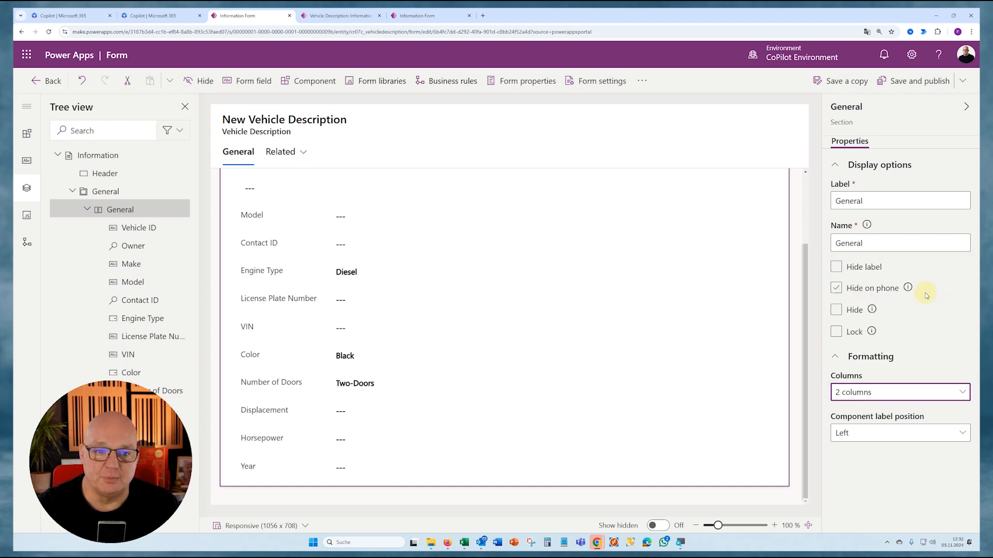
# - Move the Model, Contact ID, Engine Type and License Plate Number fields into the section's second column
pyautogui.scroll(2, 578, 319)
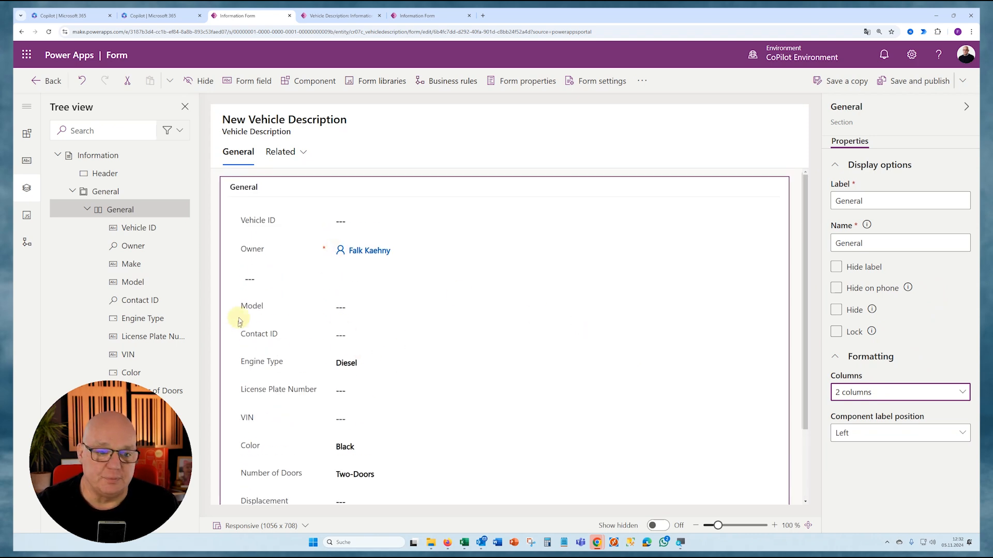
pyautogui.moveTo(250, 306); pyautogui.dragTo(609, 218)
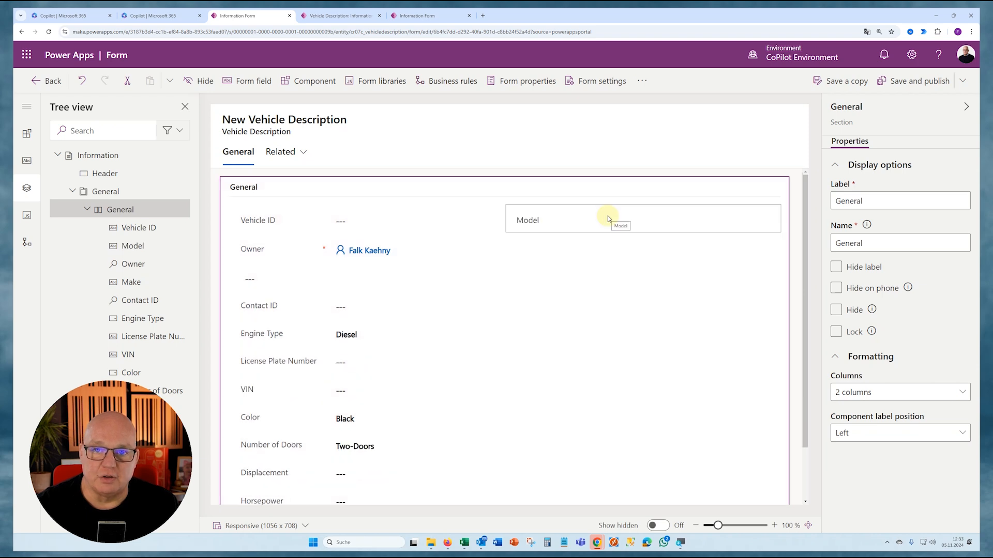
pyautogui.moveTo(249, 307); pyautogui.dragTo(575, 266)
pyautogui.moveTo(302, 300); pyautogui.dragTo(557, 282)
pyautogui.moveTo(279, 306); pyautogui.dragTo(561, 324)
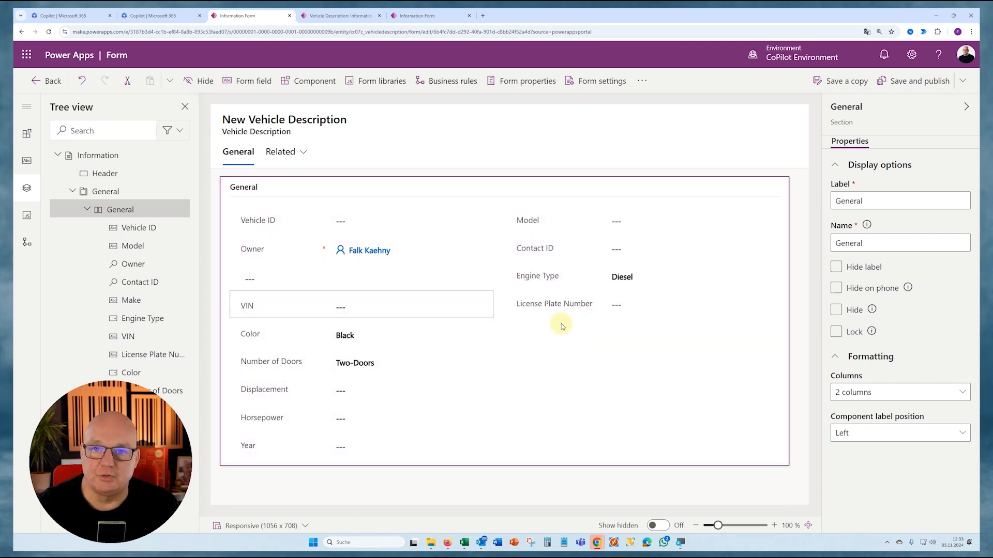
# - Move the Number of Doors, Color and Horsepower fields into the second column below License Plate Number
pyautogui.moveTo(259, 308); pyautogui.dragTo(569, 337)
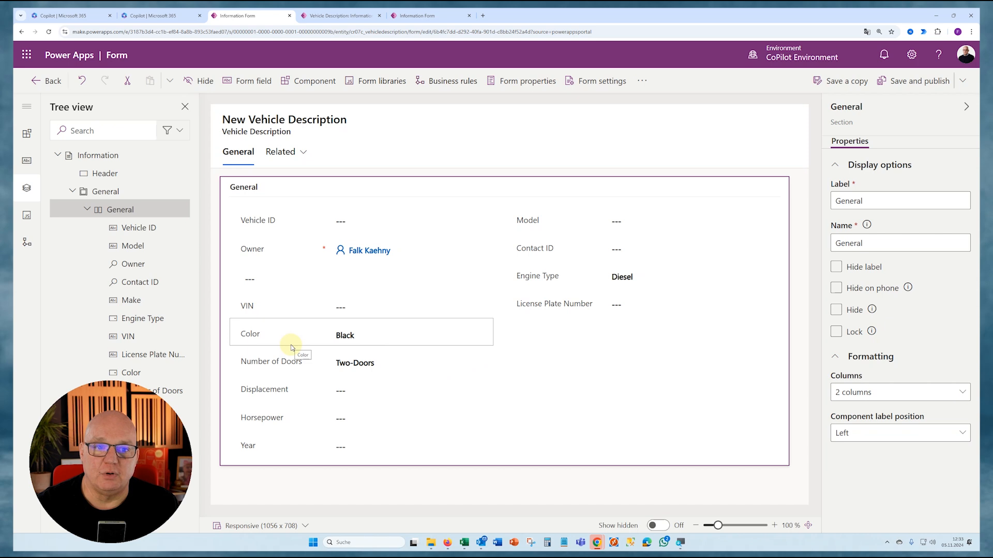
pyautogui.moveTo(291, 345); pyautogui.dragTo(578, 336)
pyautogui.moveTo(293, 368); pyautogui.dragTo(564, 333)
pyautogui.moveTo(252, 392); pyautogui.dragTo(558, 391)
pyautogui.moveTo(262, 391); pyautogui.dragTo(554, 389)
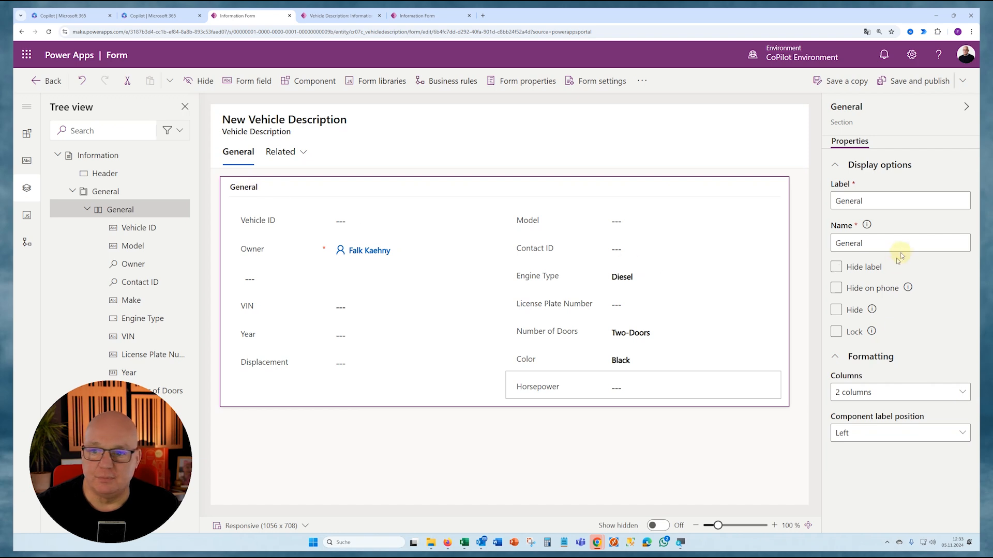
# - Change the General section's label to Vehicle Details
pyautogui.doubleClick(889, 200)
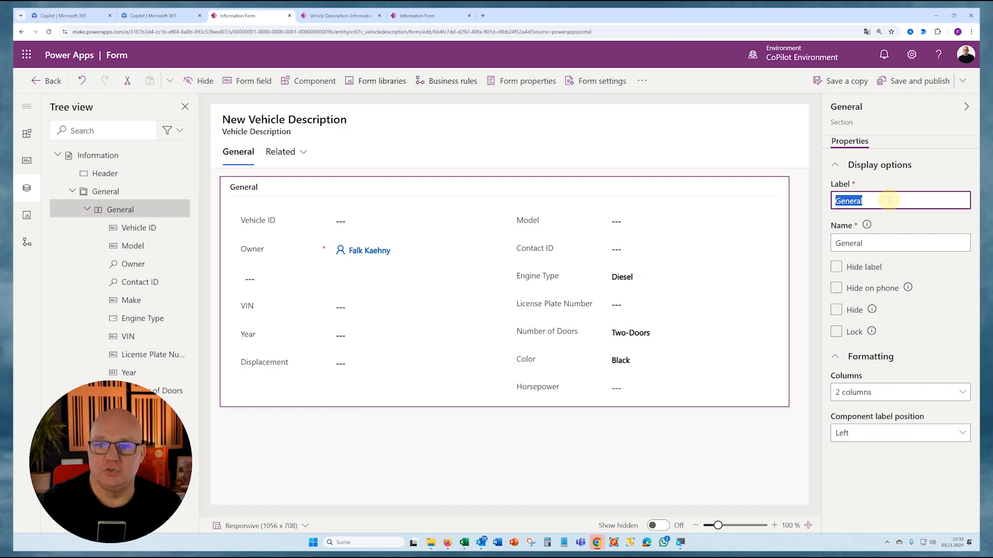
pyautogui.write('Veh')
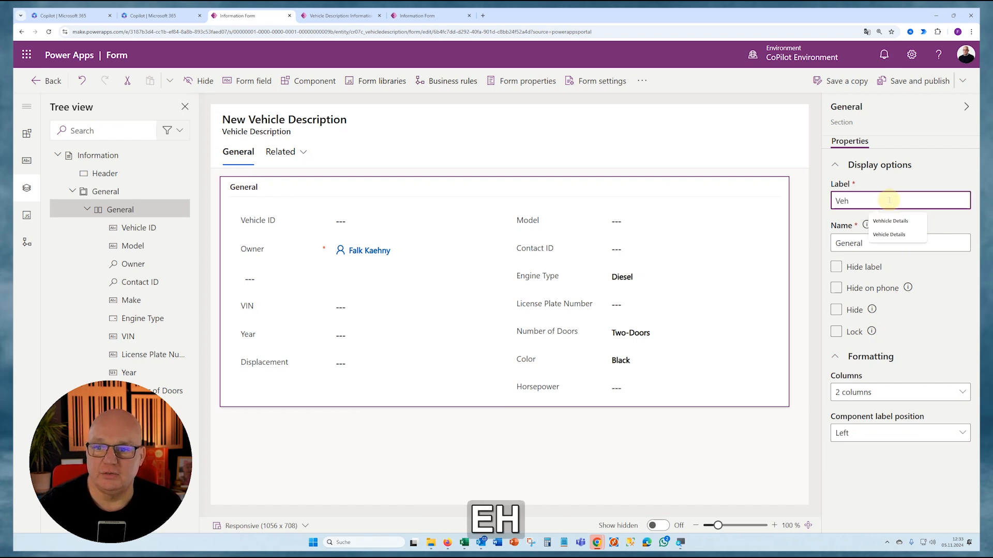
pyautogui.click(889, 234)
pyautogui.click(404, 429)
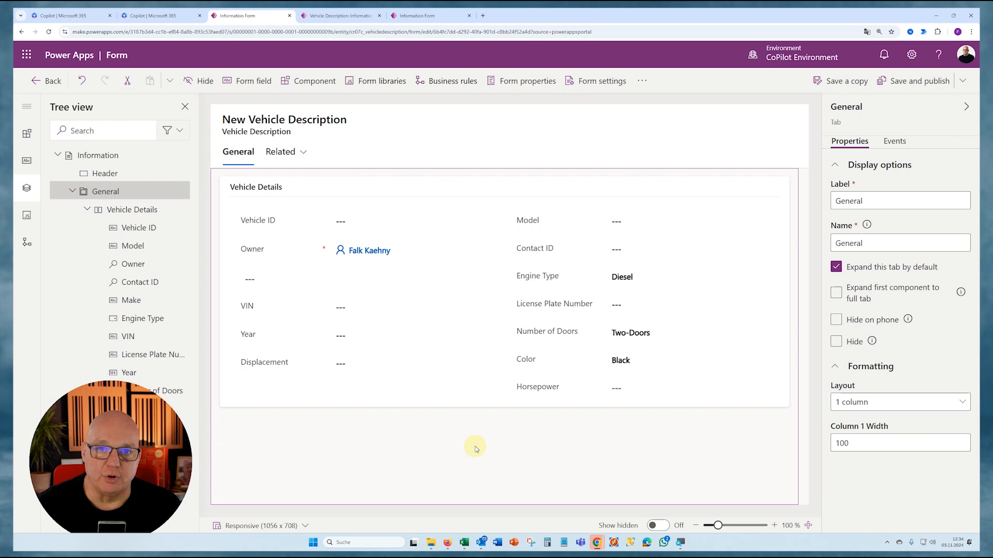
# - Start adding a subgrid to the General tab and limit it to related records
pyautogui.click(27, 134)
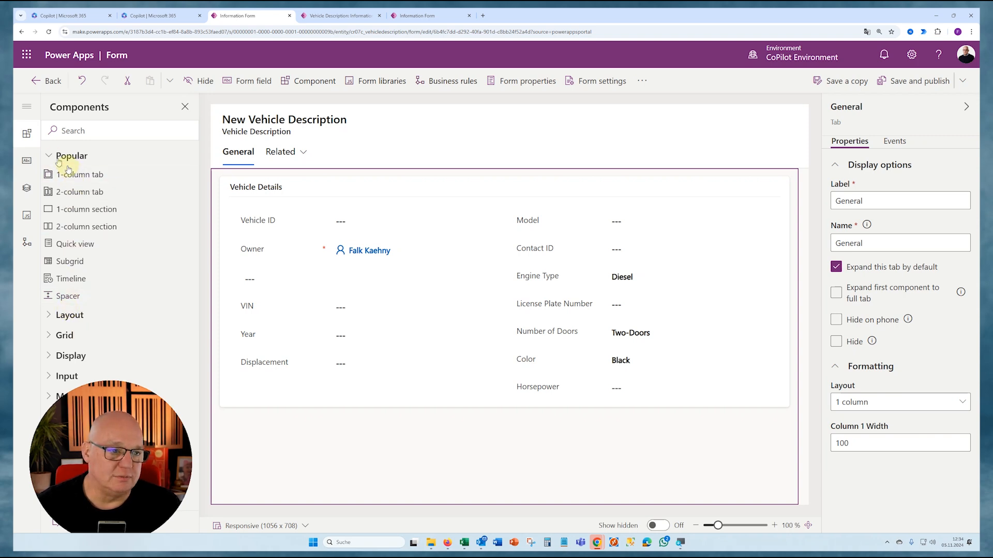
pyautogui.click(60, 262)
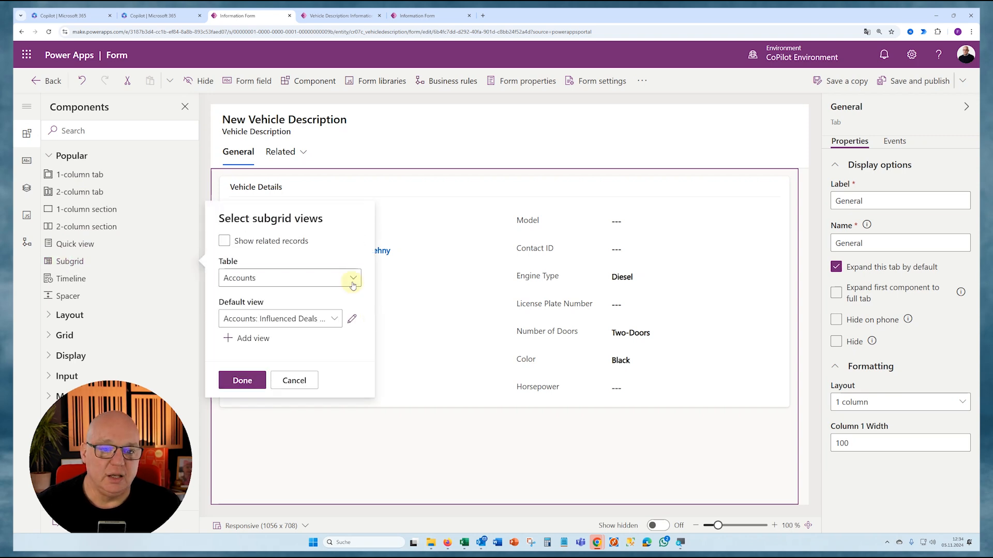
pyautogui.click(349, 278)
pyautogui.scroll(-15, 417, 287)
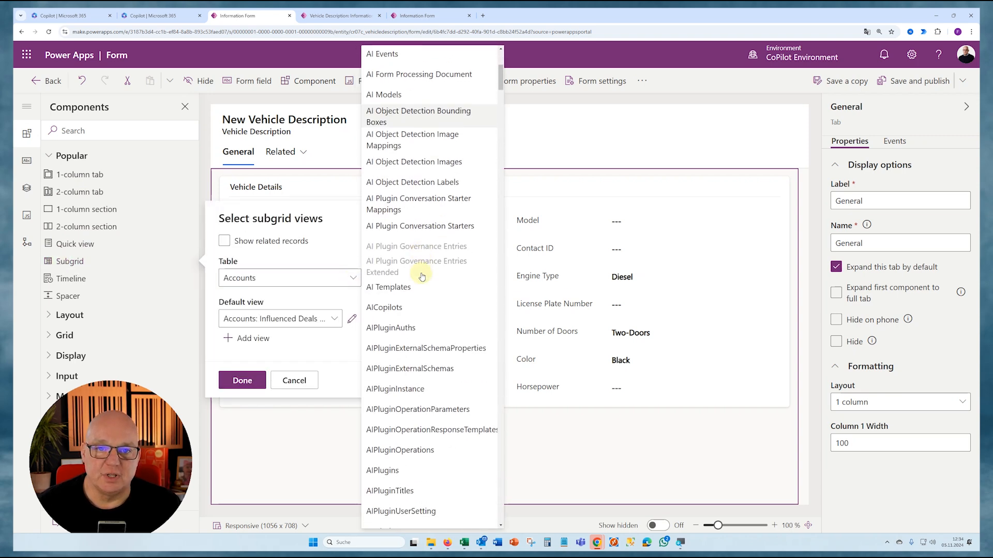
pyautogui.scroll(-12, 421, 278)
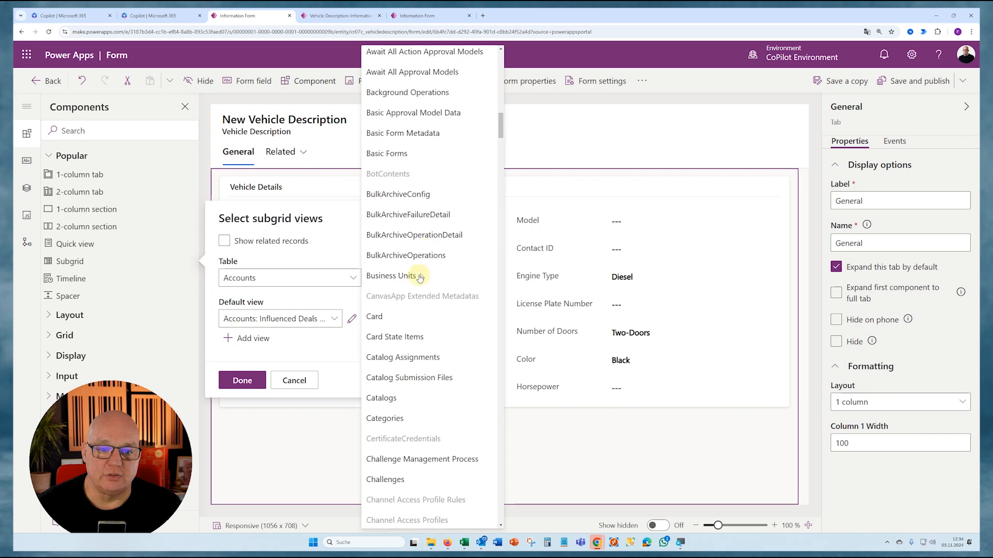
pyautogui.scroll(20, 420, 278)
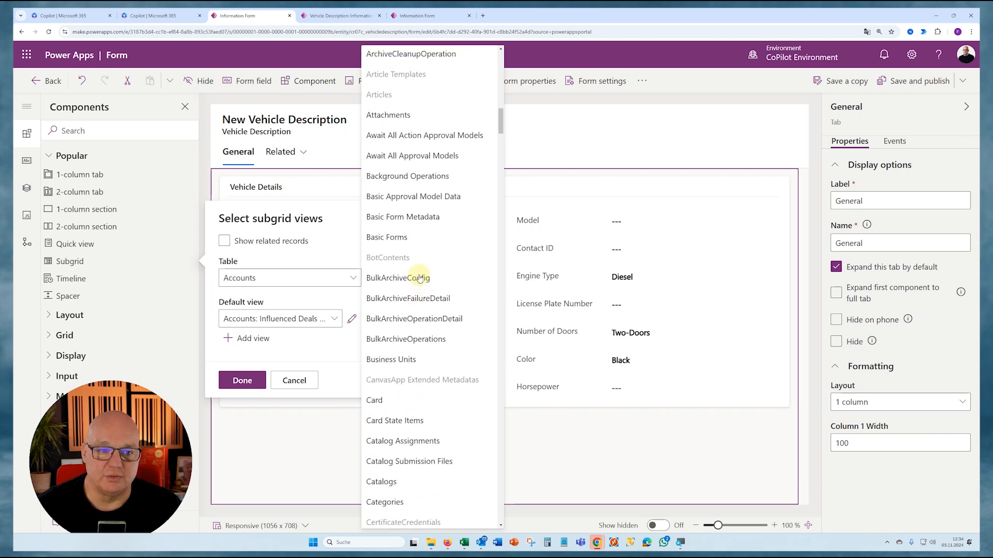
pyautogui.click(250, 243)
pyautogui.click(250, 243)
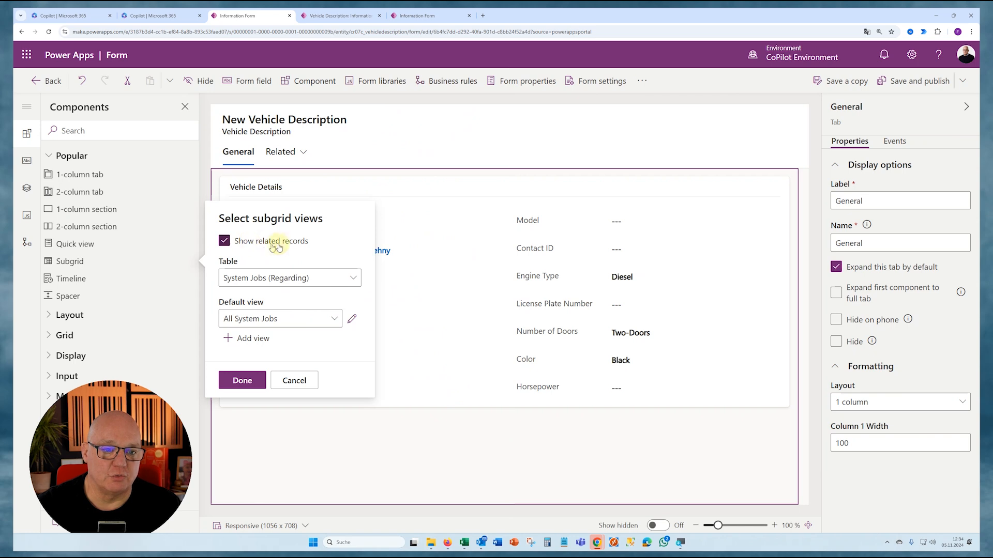
# - Base the subgrid on the Vehicle Repair Data (Vehicle ID) table with the Active Vehicle Repair Data default view and insert it
pyautogui.click(356, 278)
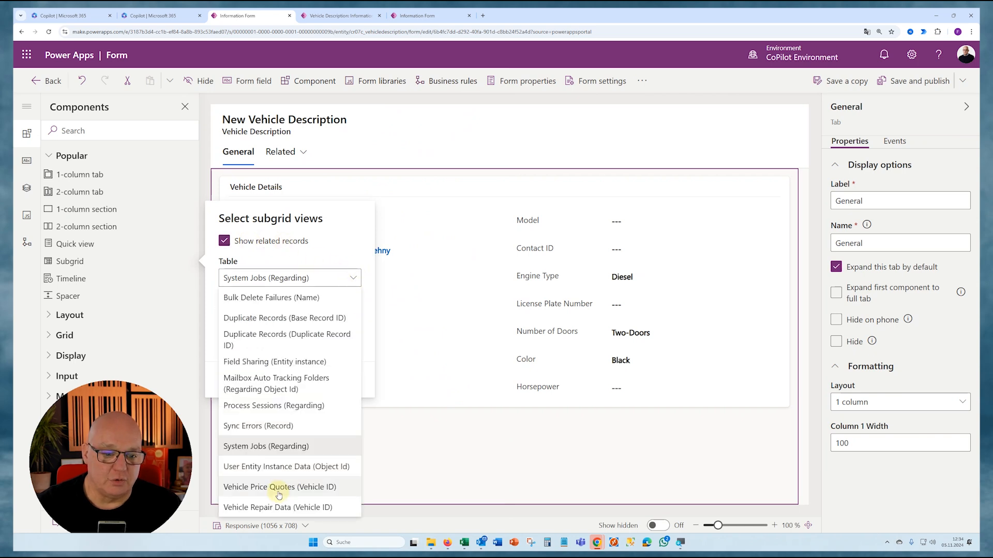
pyautogui.click(278, 508)
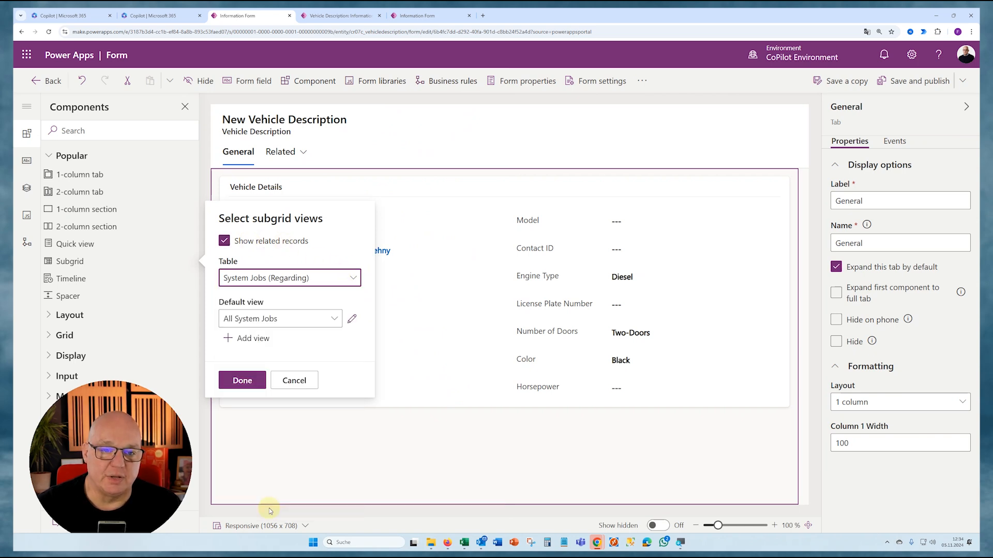
pyautogui.click(334, 319)
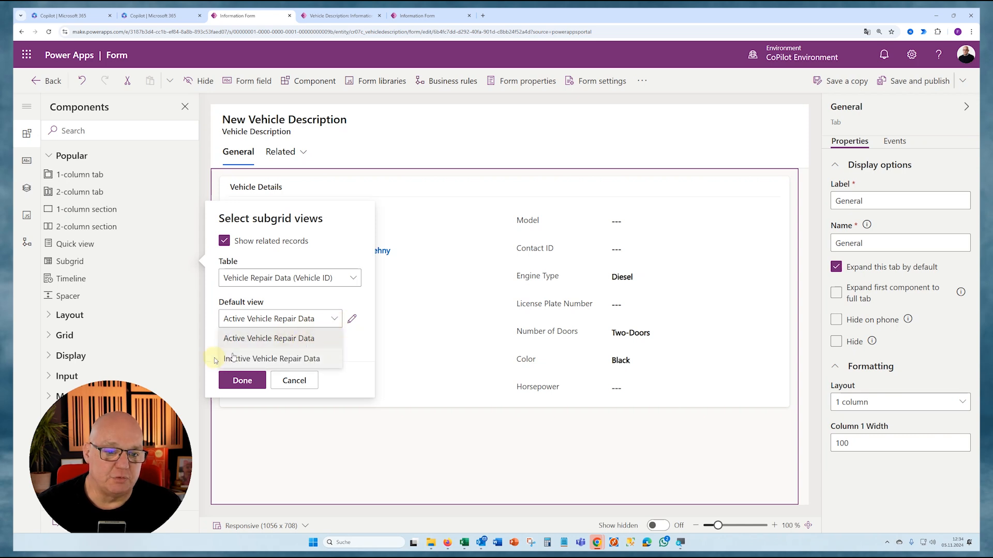
pyautogui.click(258, 339)
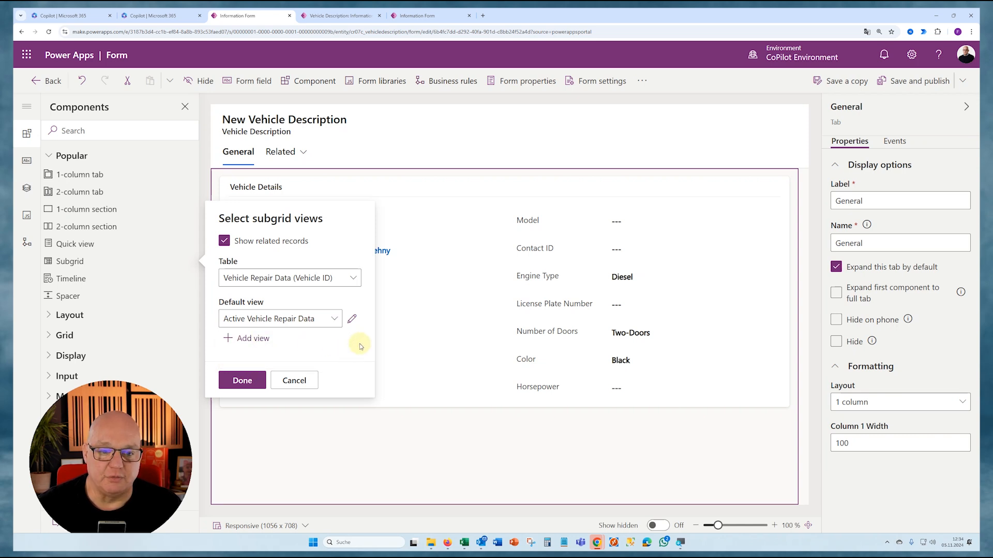
pyautogui.click(240, 381)
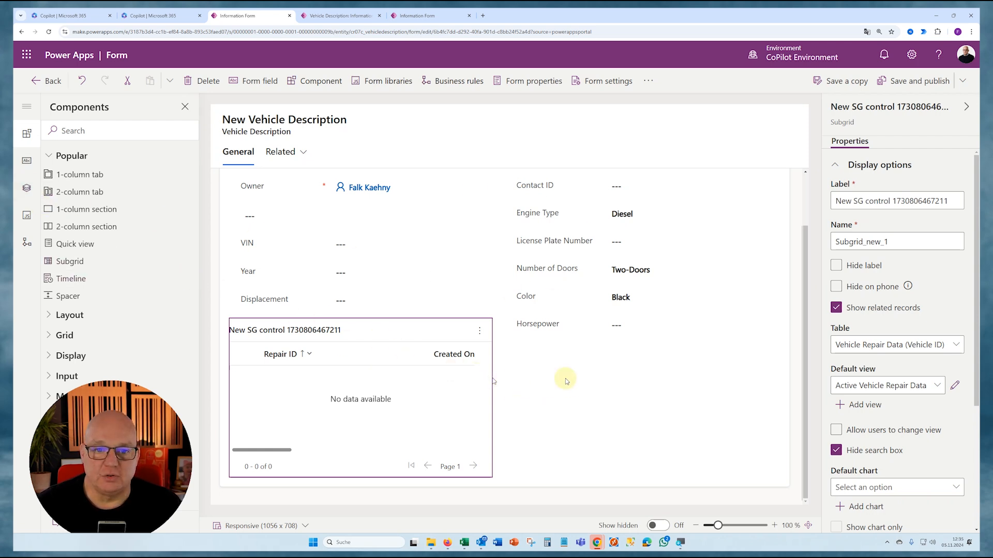
# - Undo the insertion of the subgrid in the Vehicle Details section
pyautogui.click(38, 199)
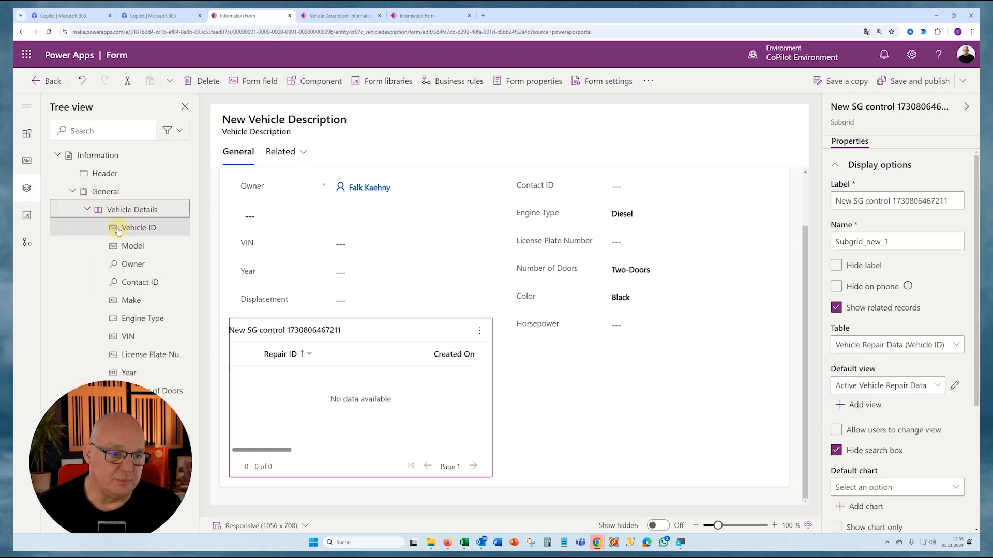
pyautogui.click(83, 81)
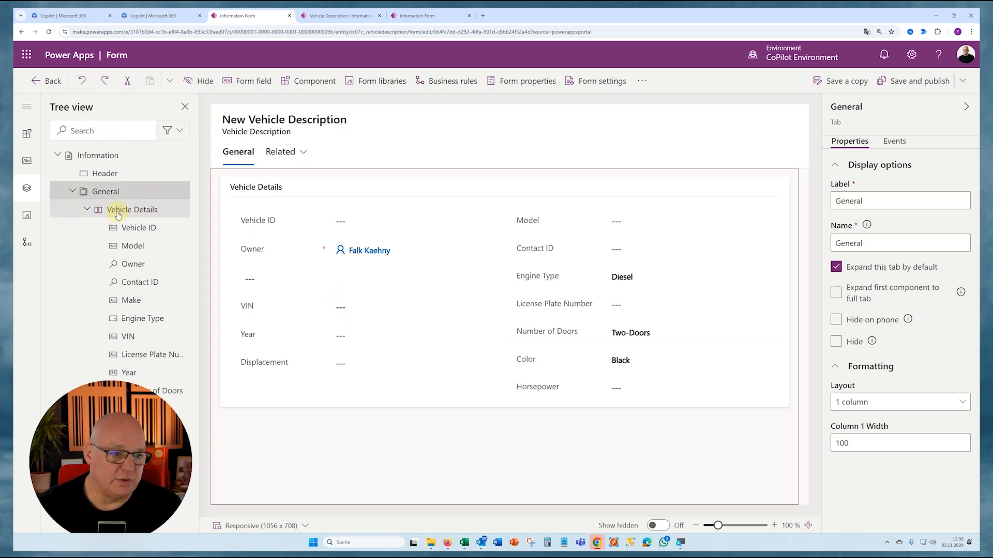
# - Add a 1-column section to the General tab below the Vehicle Details section
pyautogui.click(87, 210)
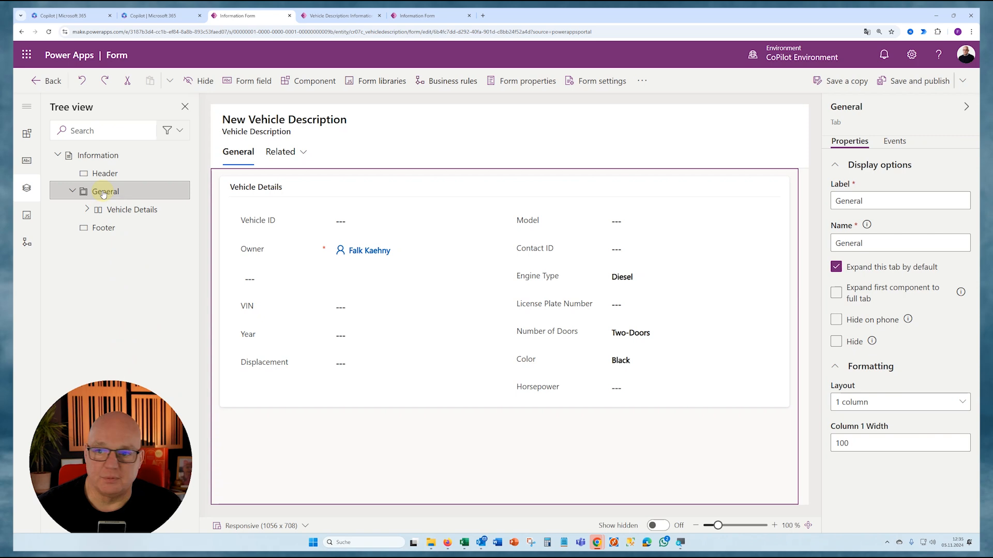
pyautogui.click(26, 133)
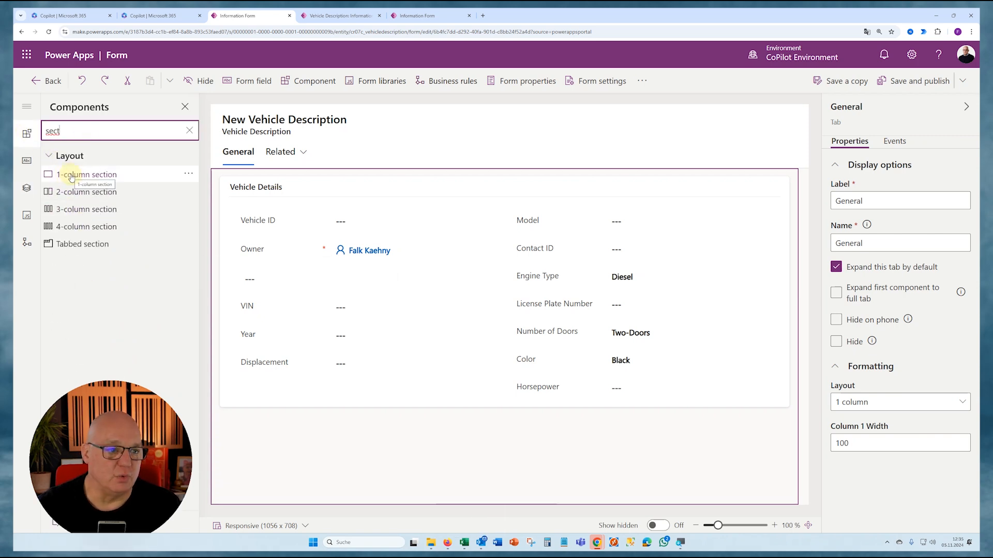
pyautogui.click(71, 176)
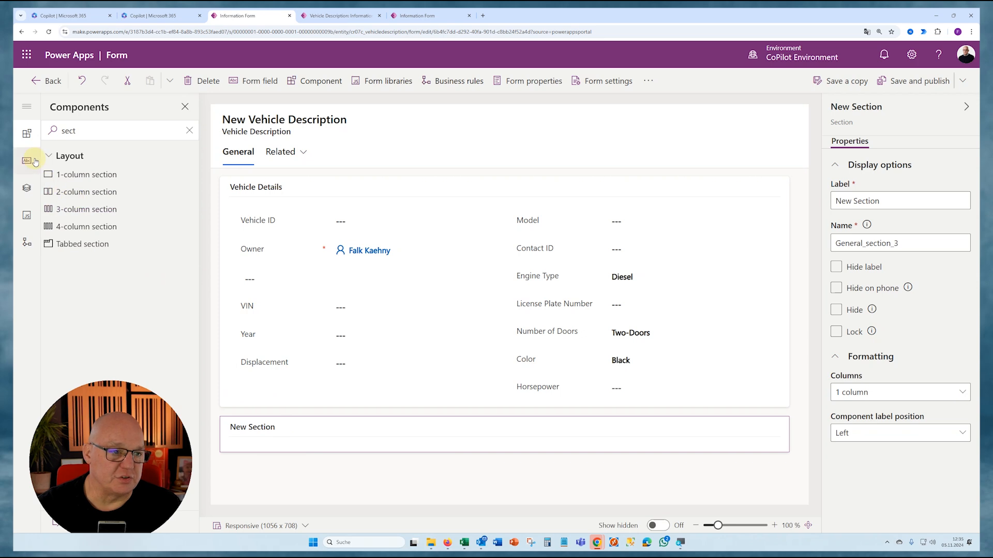
# - Insert a subgrid of related Vehicle Repair Data (Vehicle ID) records in the new section, using the Active Vehicle Repair Data view
pyautogui.click(101, 125)
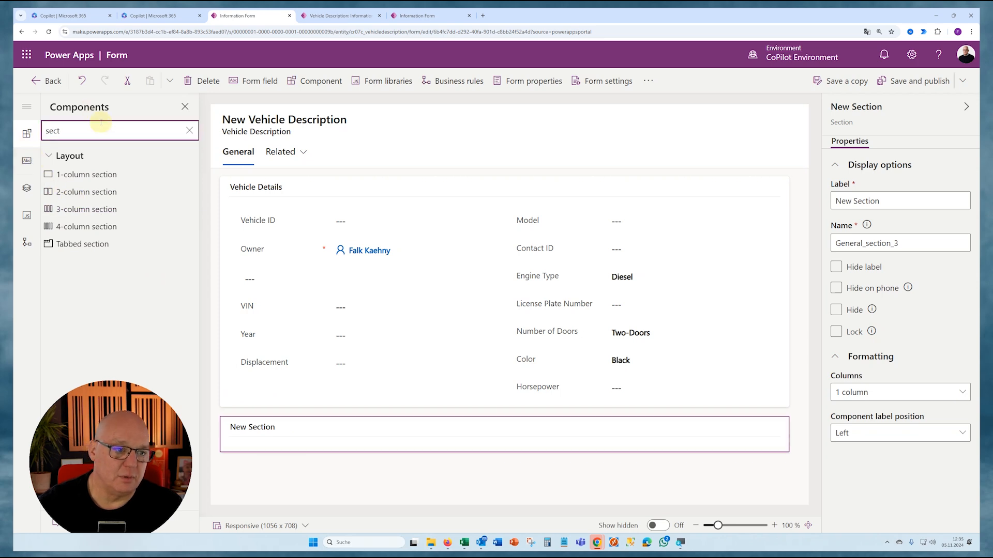
pyautogui.press('BackSpace')
pyautogui.press('BackSpace')
pyautogui.press('BackSpace')
pyautogui.write('ub')
pyautogui.click(70, 174)
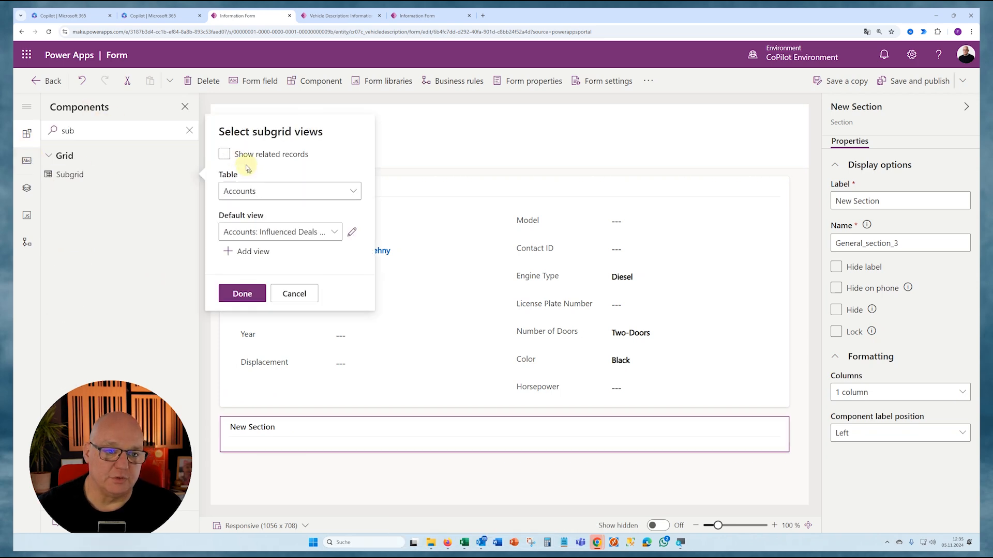
pyautogui.click(248, 155)
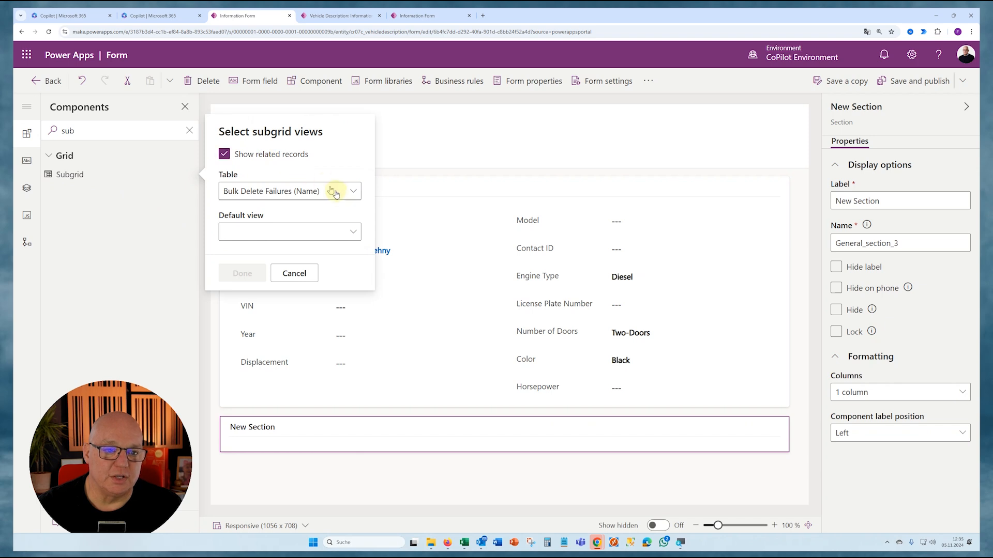
pyautogui.click(349, 191)
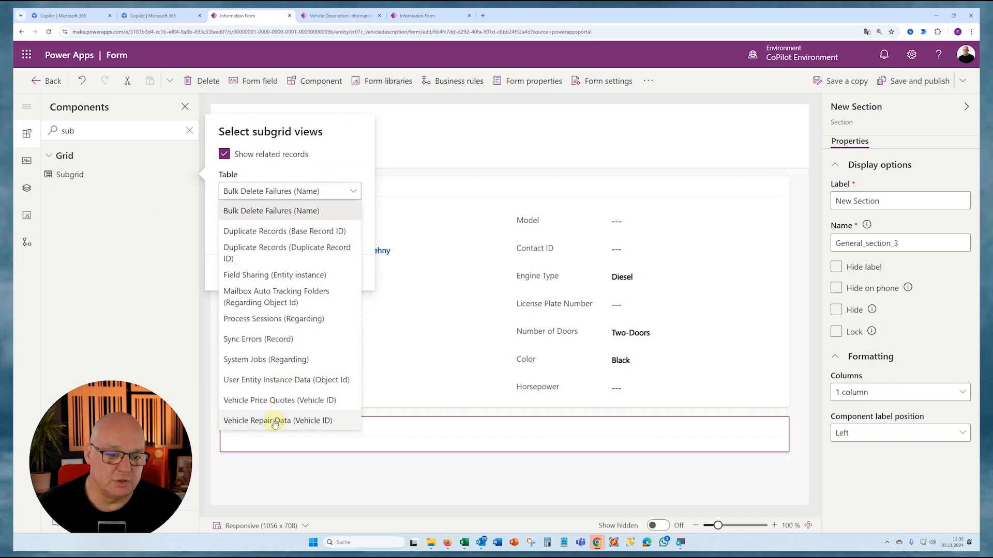
pyautogui.click(275, 421)
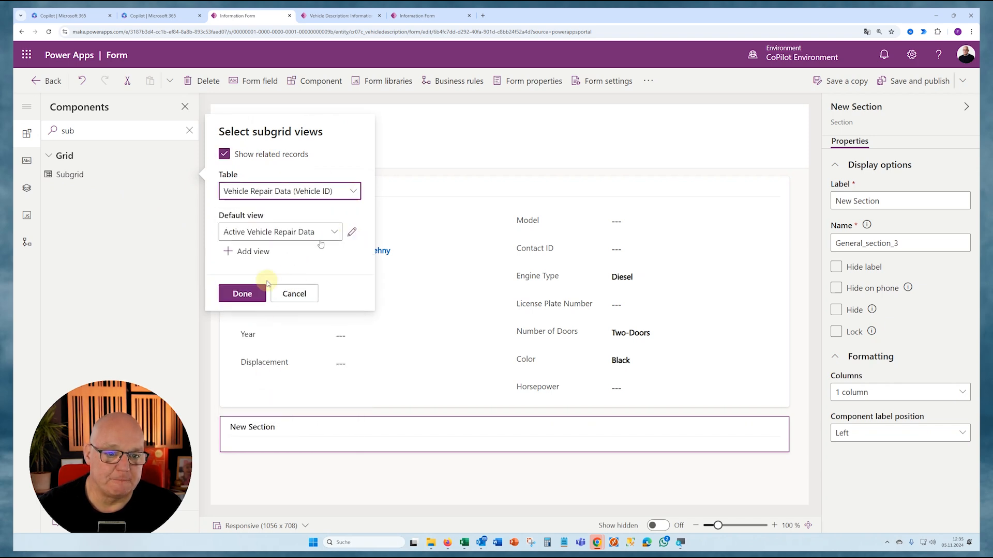
pyautogui.click(242, 294)
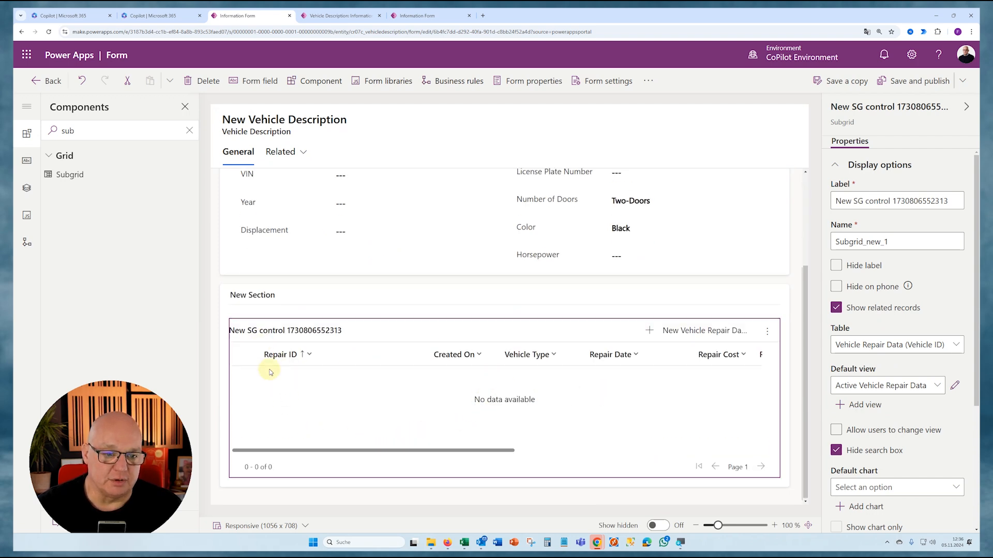
# - Change the new section's label to Vehicle Repair Details
pyautogui.click(262, 292)
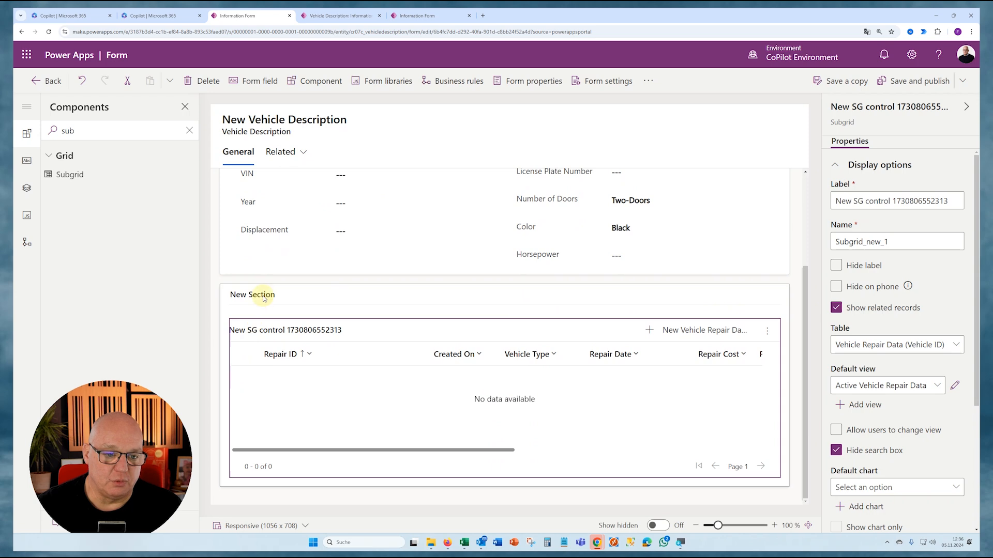
pyautogui.click(905, 199)
pyautogui.hotkey('ctrl', 'a')
pyautogui.write('Vehicle Repair Details')
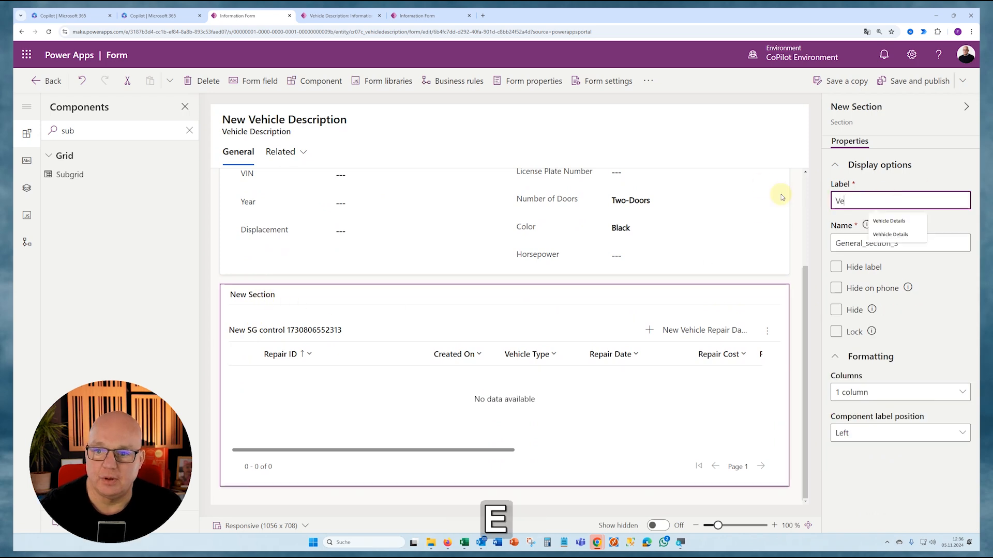
# - Change the label of the subgrid in the Vehicle Repair Details section to Overview
pyautogui.click(344, 370)
pyautogui.write('Overview')
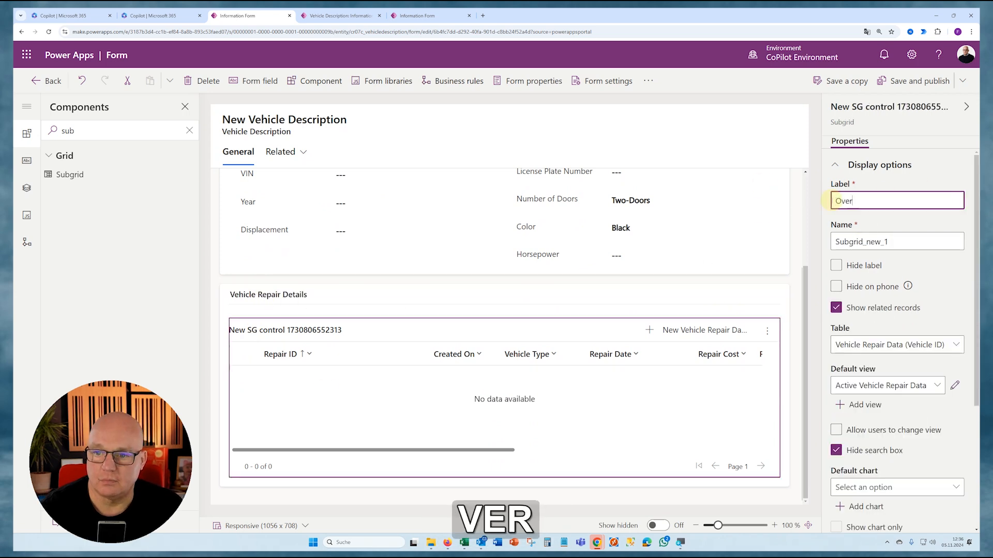
pyautogui.click(945, 283)
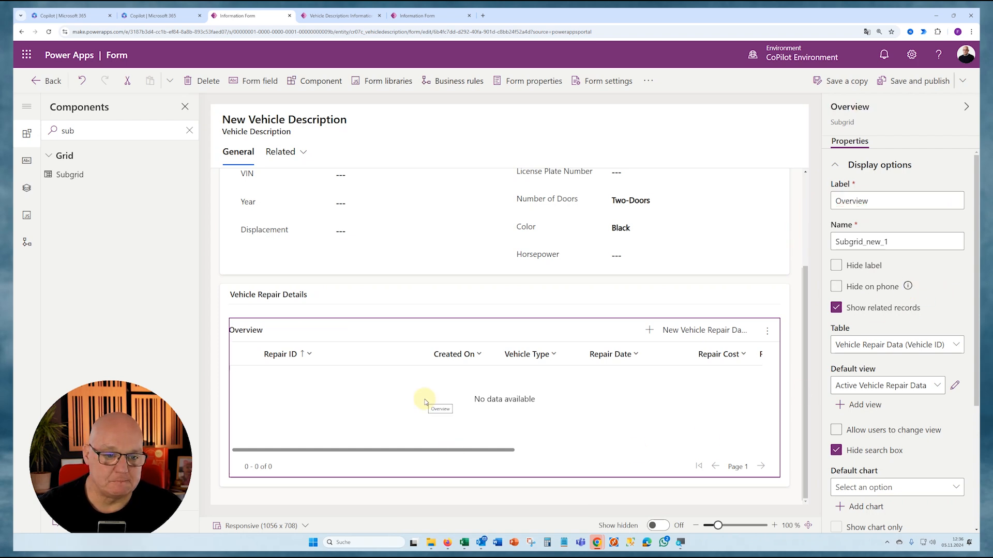
# - Save and publish the form, and reload the V001 vehicle record in the Car-Dealer-Business-Boost-v2 app
pyautogui.click(912, 84)
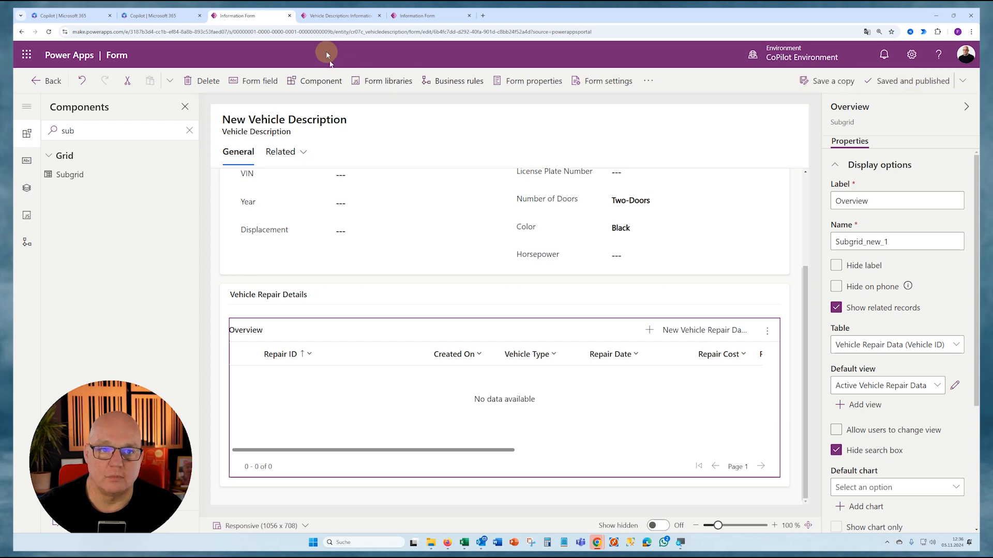
pyautogui.click(338, 16)
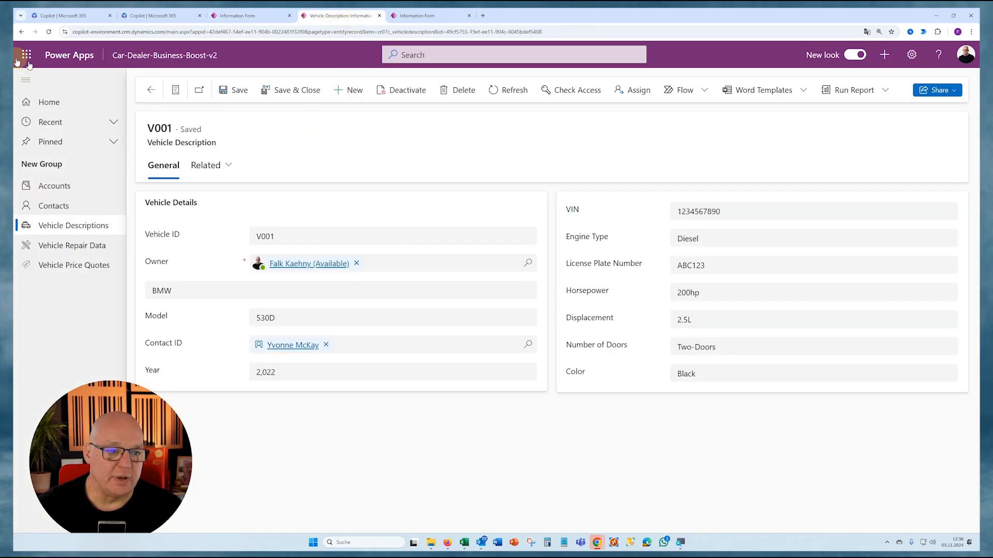
pyautogui.click(49, 32)
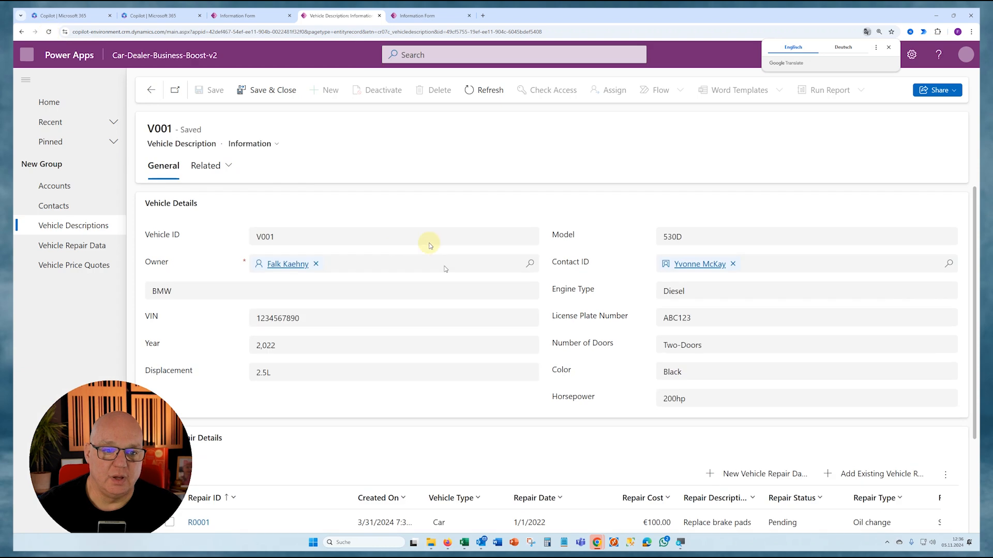
# - Examine the V001 record's two-column Vehicle Details section and the repair subgrid under Vehicle Repair Details
pyautogui.scroll(-2, 415, 233)
pyautogui.scroll(2, 415, 233)
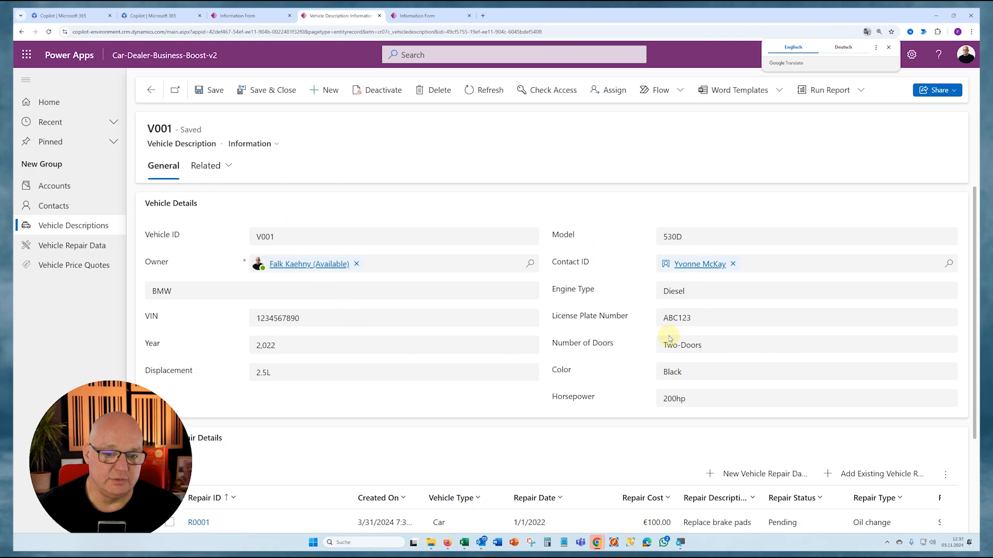
pyautogui.scroll(-2, 665, 336)
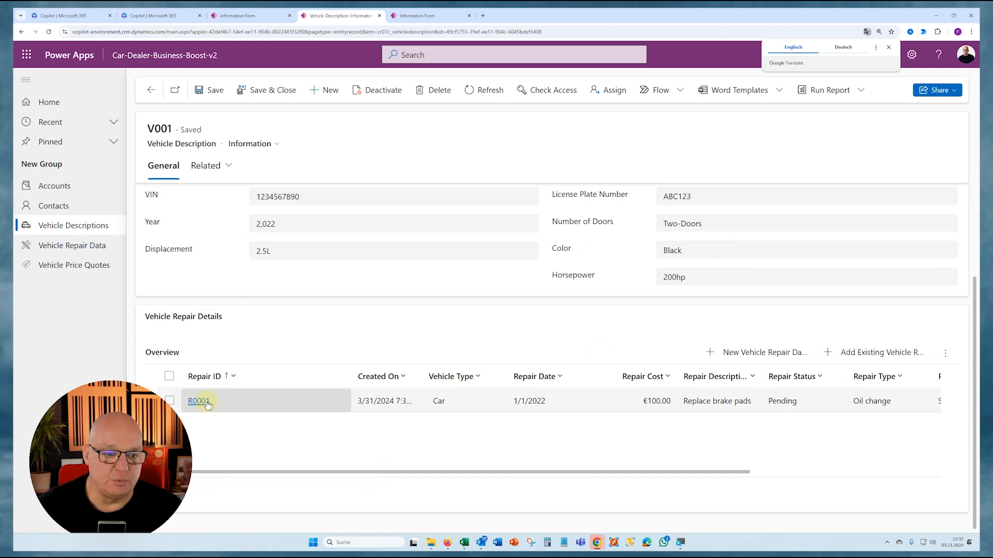
pyautogui.scroll(2, 268, 281)
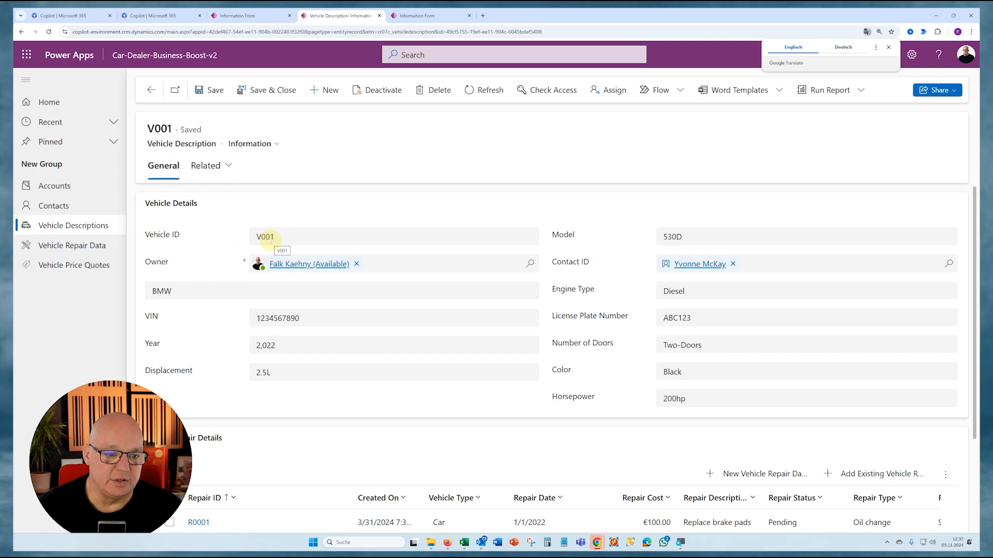
pyautogui.click(349, 293)
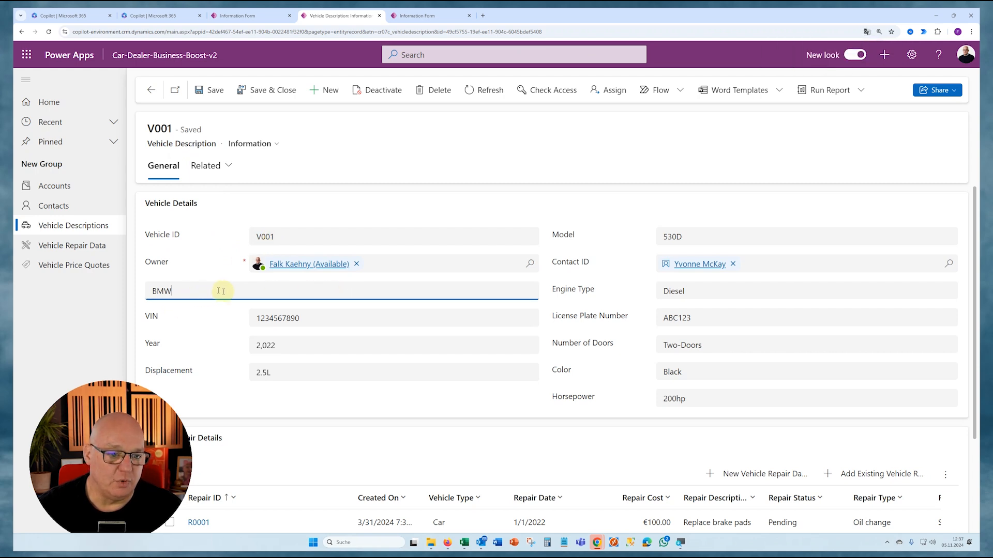
pyautogui.scroll(-3, 309, 323)
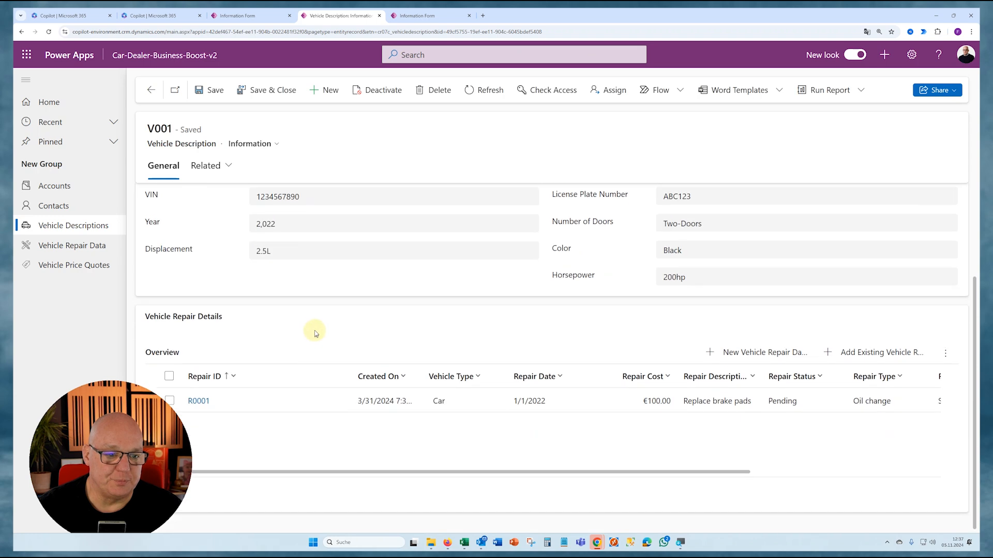
pyautogui.scroll(3, 317, 335)
pyautogui.scroll(-3, 680, 397)
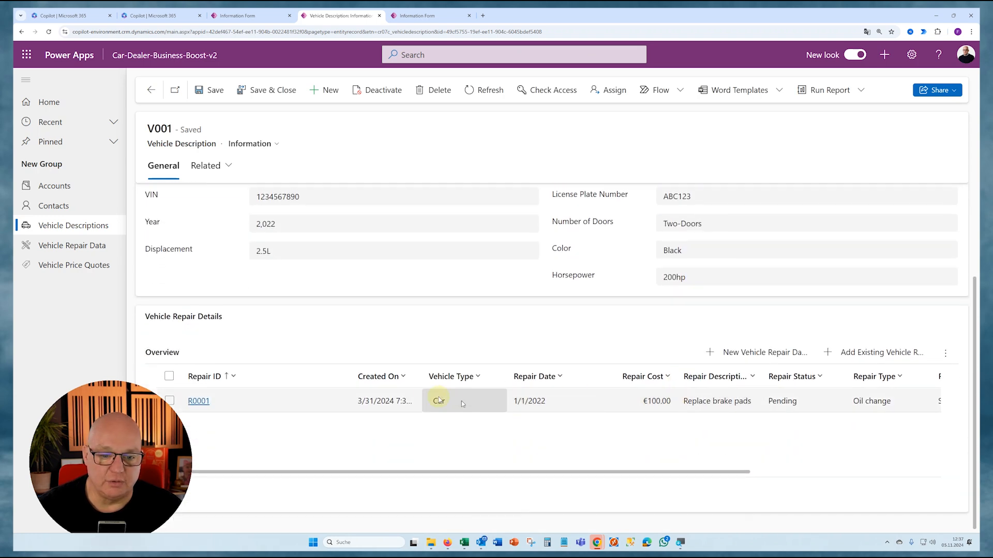
# - Open repair record R0001 from the Overview subgrid, review its details, and return to the V001 vehicle record's repair section
pyautogui.click(198, 402)
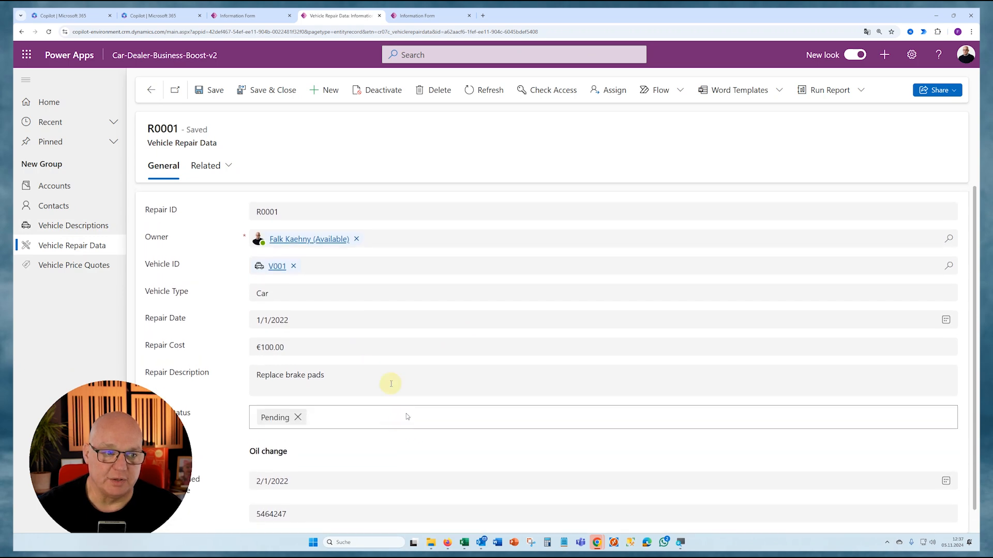
pyautogui.click(52, 226)
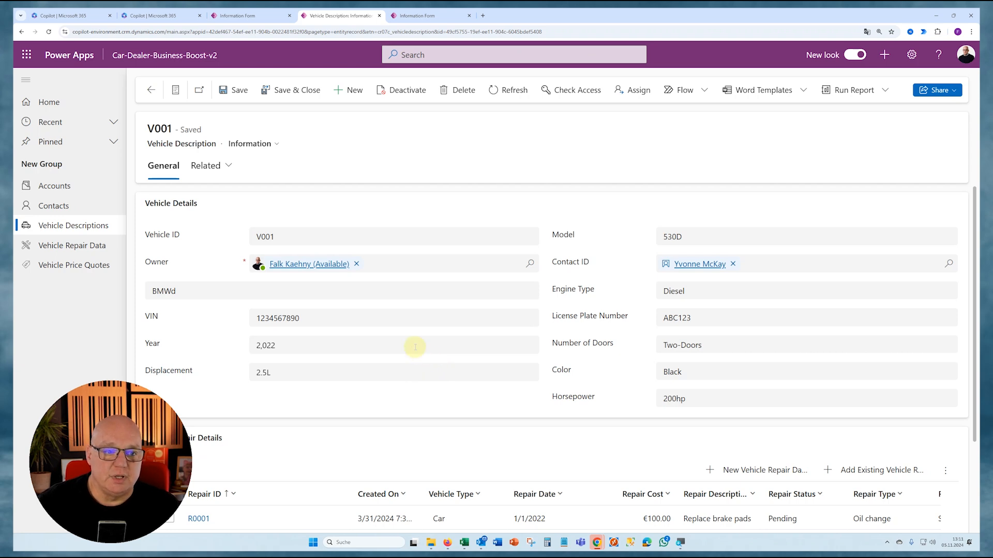
pyautogui.scroll(-3, 415, 347)
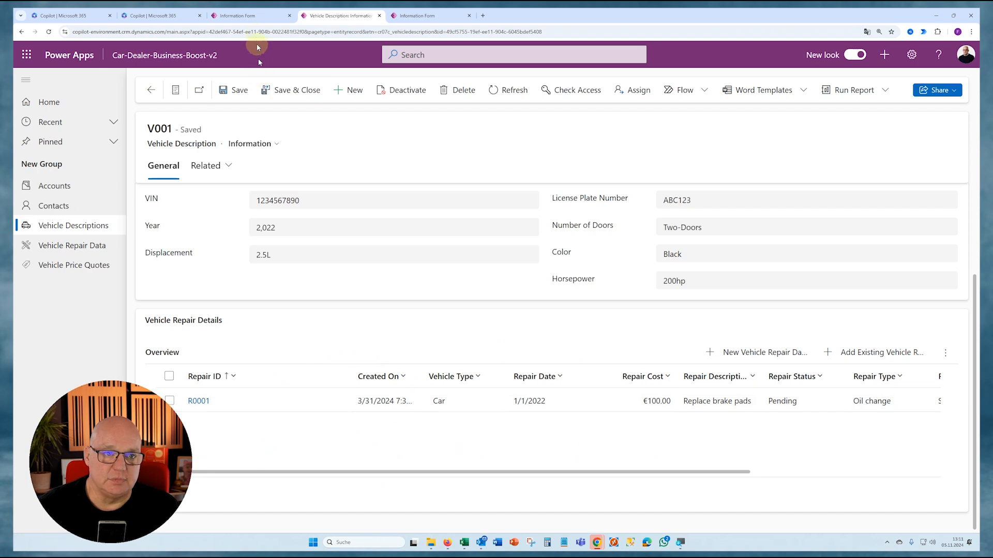
# - In the form editor, check which default views are available for the Overview subgrid in Vehicle Repair Details
pyautogui.click(254, 15)
pyautogui.click(335, 427)
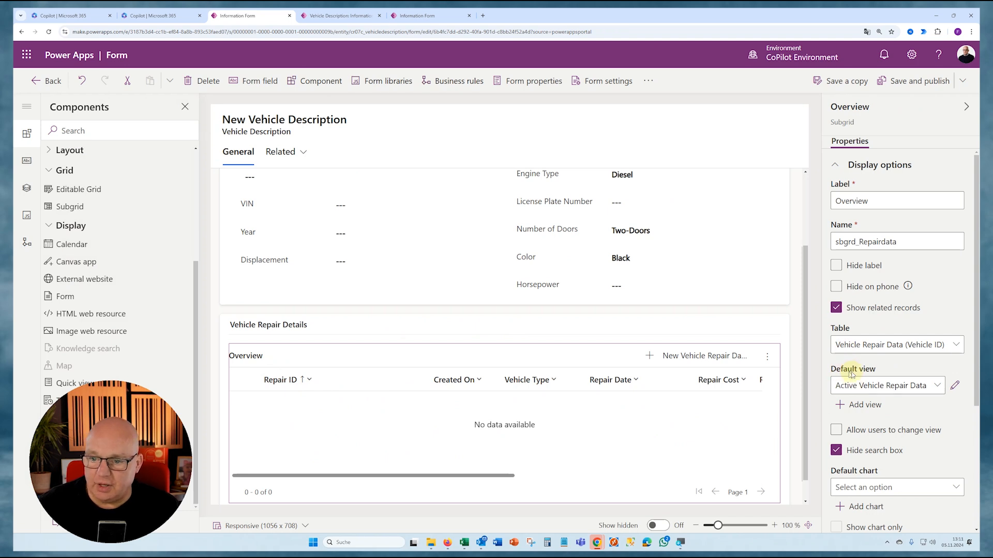
pyautogui.click(936, 385)
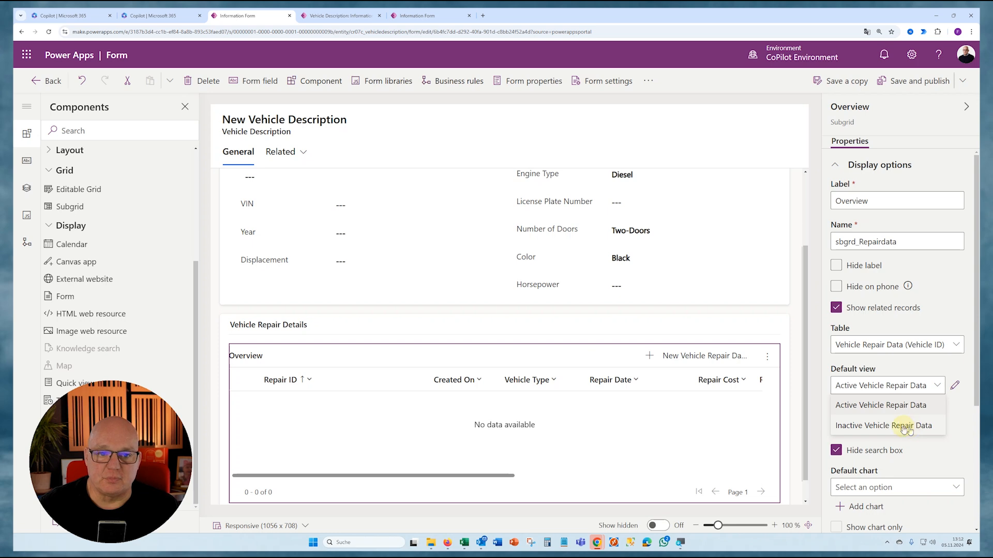
pyautogui.click(310, 440)
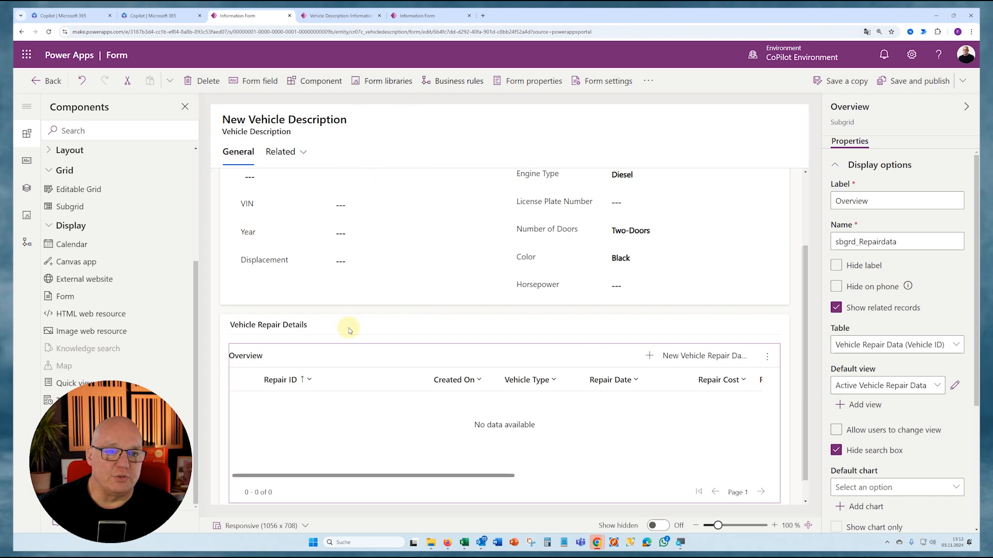
# - In the other form editor tab, leave the form and open the Views list of the custom Vehicle Repair Data table
pyautogui.click(437, 15)
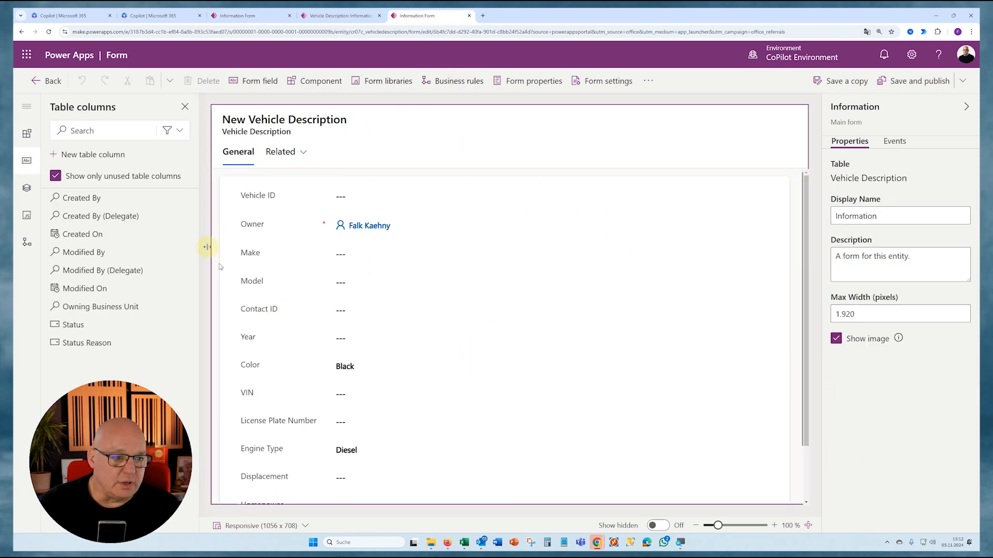
pyautogui.click(46, 80)
pyautogui.click(44, 208)
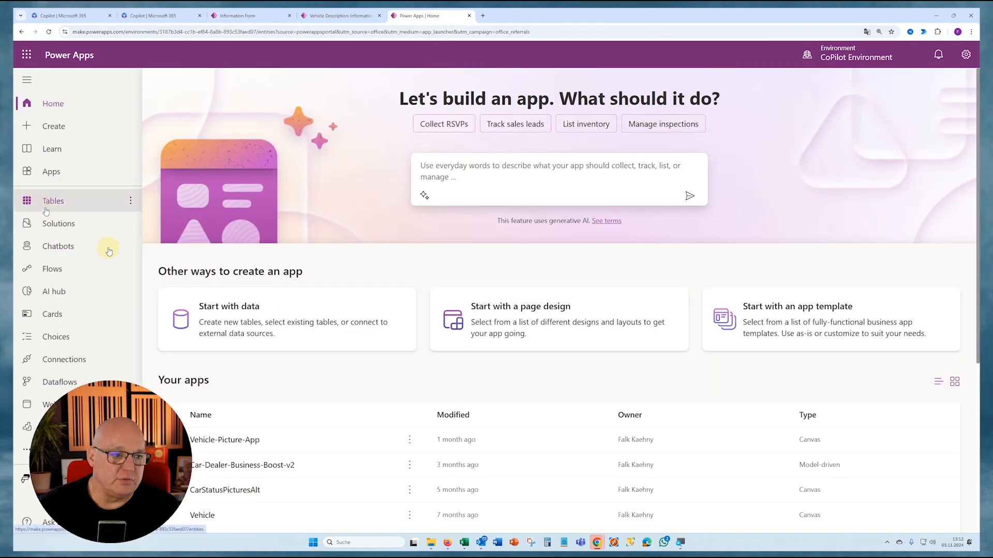
pyautogui.click(279, 231)
pyautogui.scroll(-2, 269, 436)
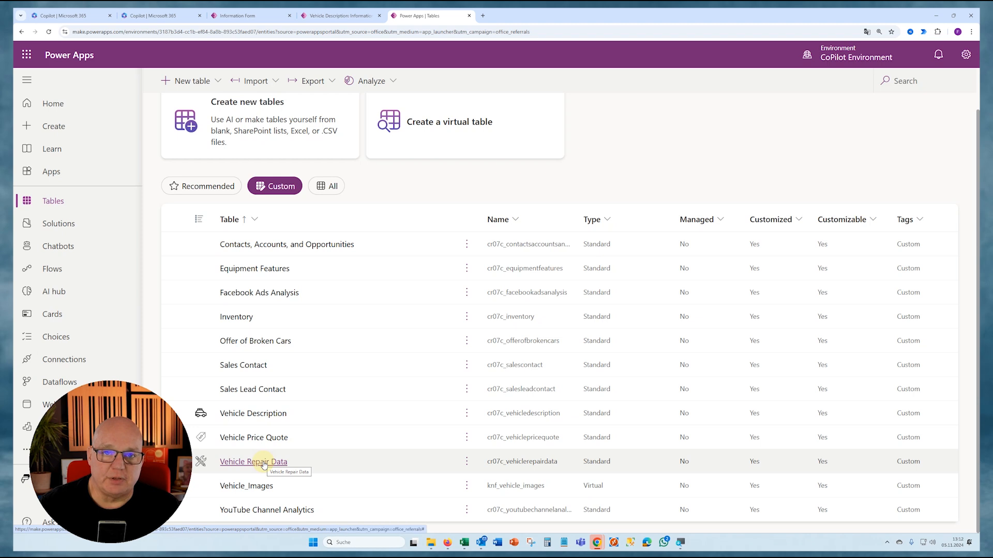
pyautogui.click(264, 466)
pyautogui.click(735, 198)
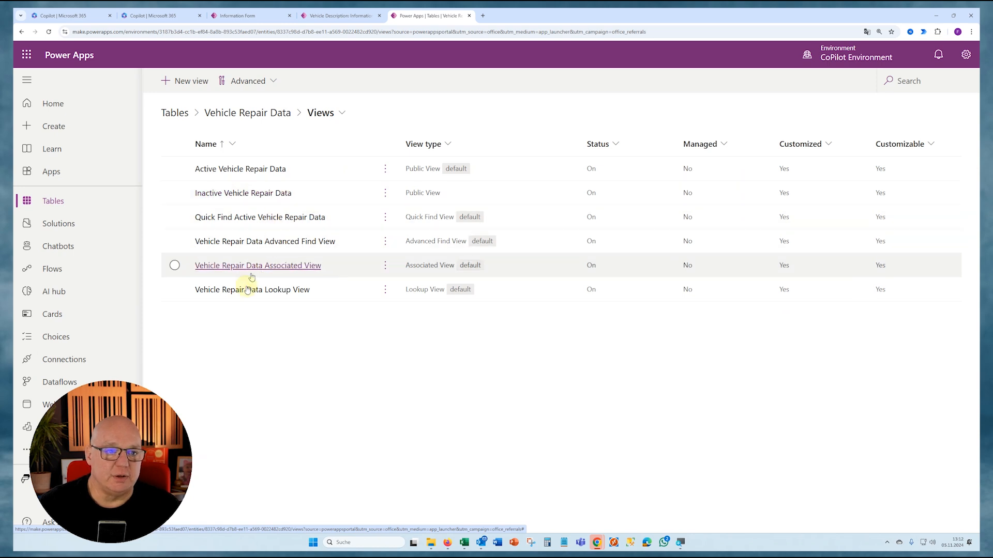
# - Start a new view for the Vehicle Repair Data table and name it RepairDataForVehicleDescription
pyautogui.click(202, 89)
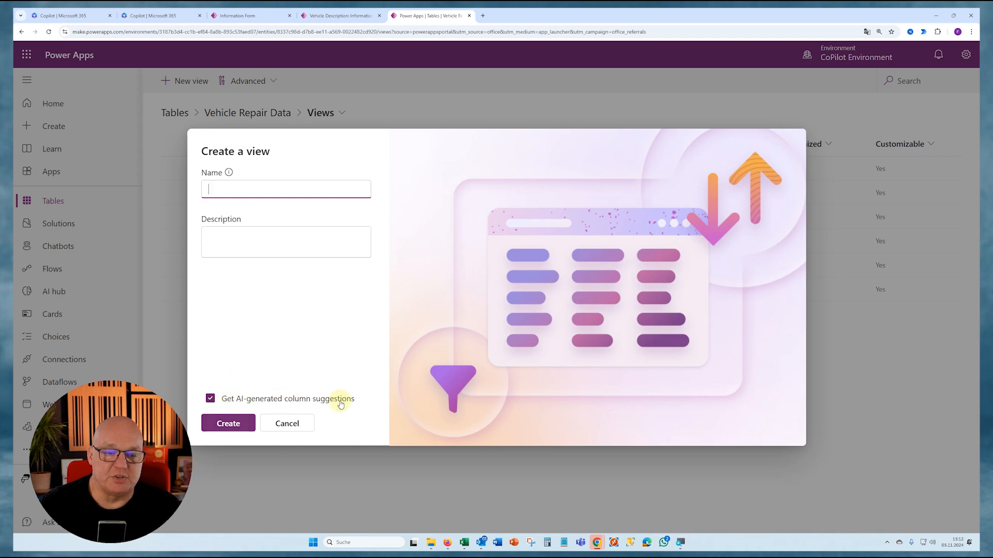
pyautogui.write('R')
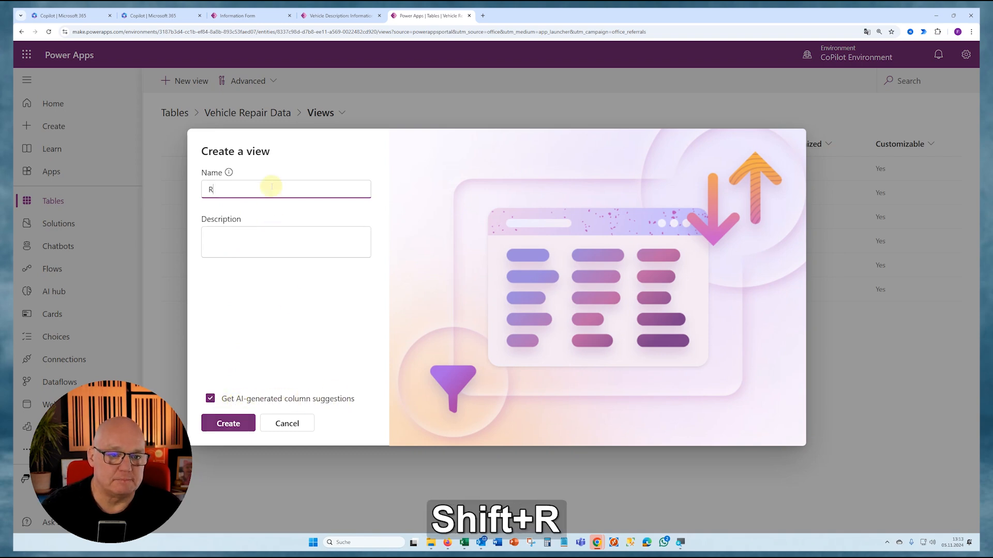
pyautogui.write('epairDataForVehicleDescription')
# - Describe the view as displaying the most important repair data performed for the selected vehicle, and create it with AI-generated column suggestions
pyautogui.click(232, 239)
pyautogui.write('Schow')
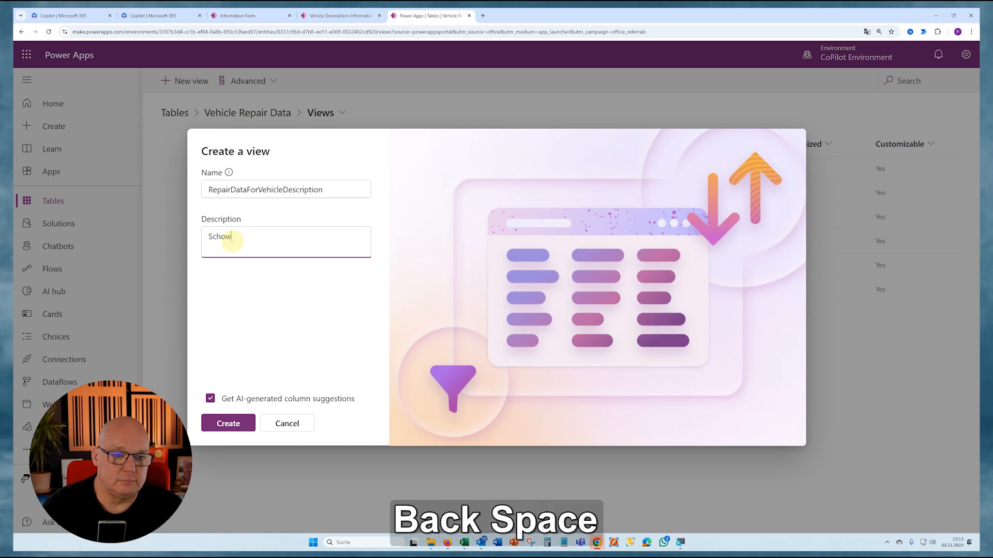
pyautogui.press('shift')
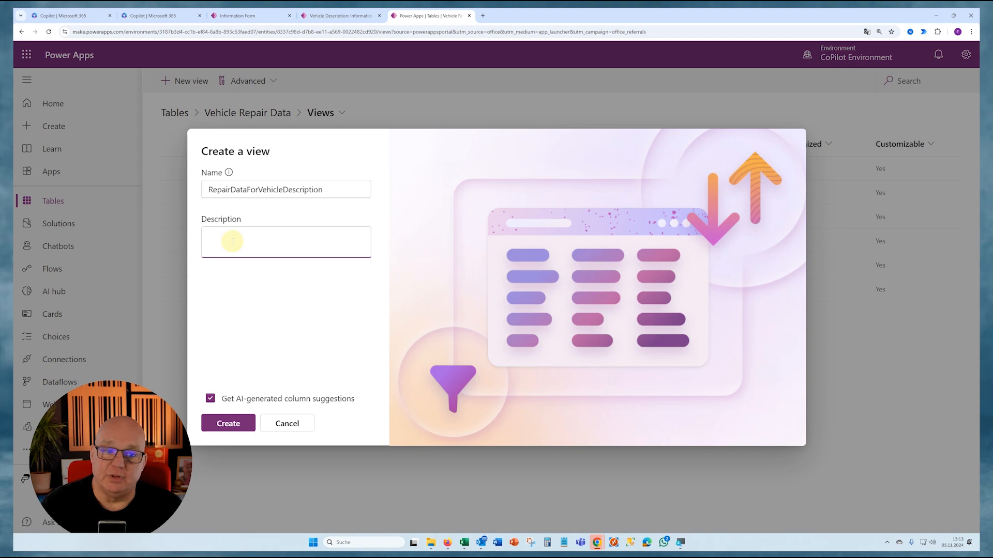
pyautogui.write('In this view I display the most important repair data that have be')
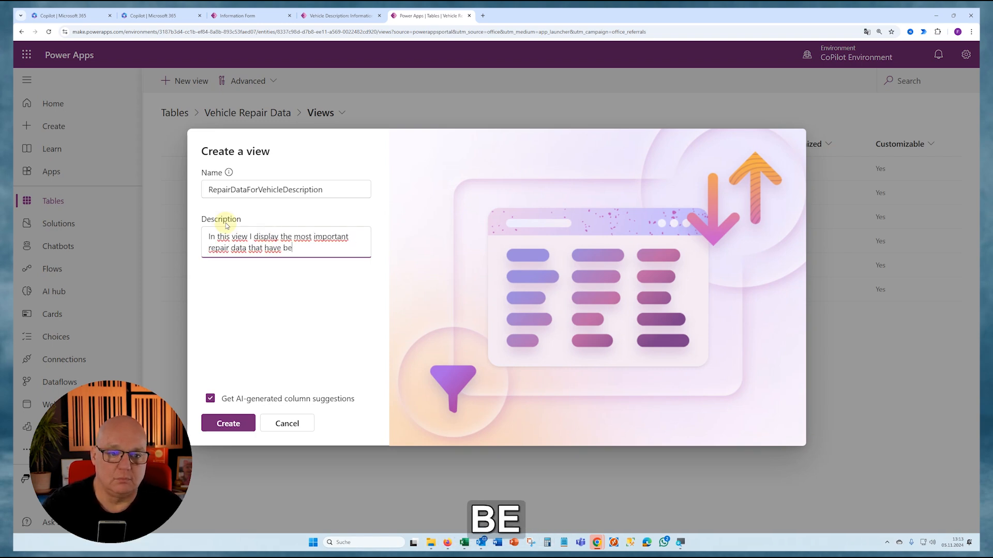
pyautogui.write('en performed for the selected vehicel')
pyautogui.click(228, 423)
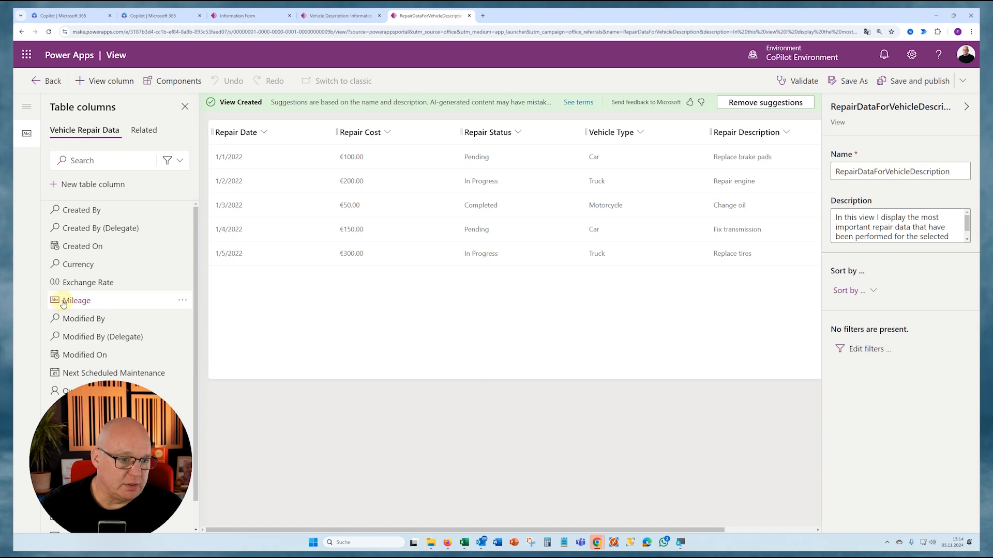
# - Add the Mileage and Next Scheduled Maintenance columns between Repair Date and Repair Cost, and save and publish the view
pyautogui.moveTo(63, 304)
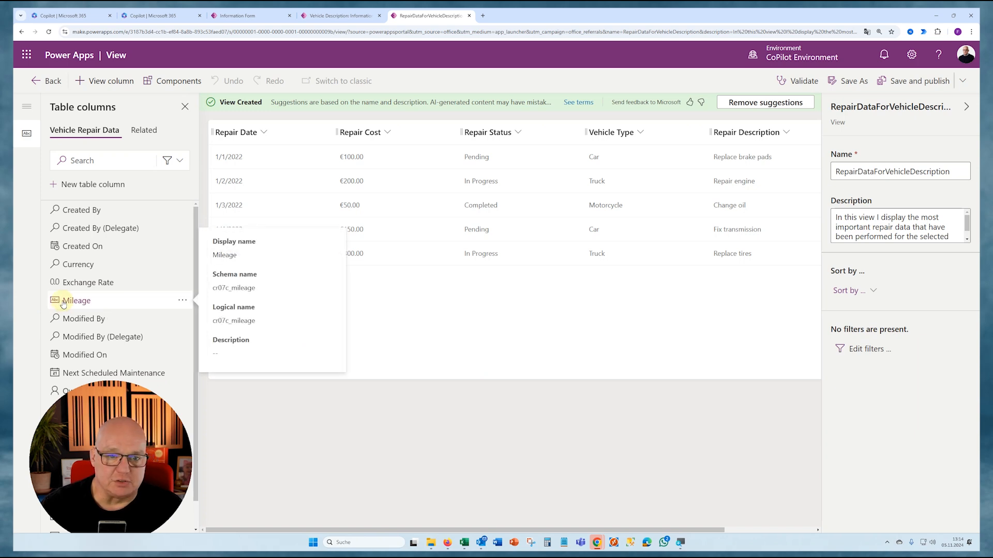
pyautogui.moveTo(63, 304); pyautogui.dragTo(377, 215)
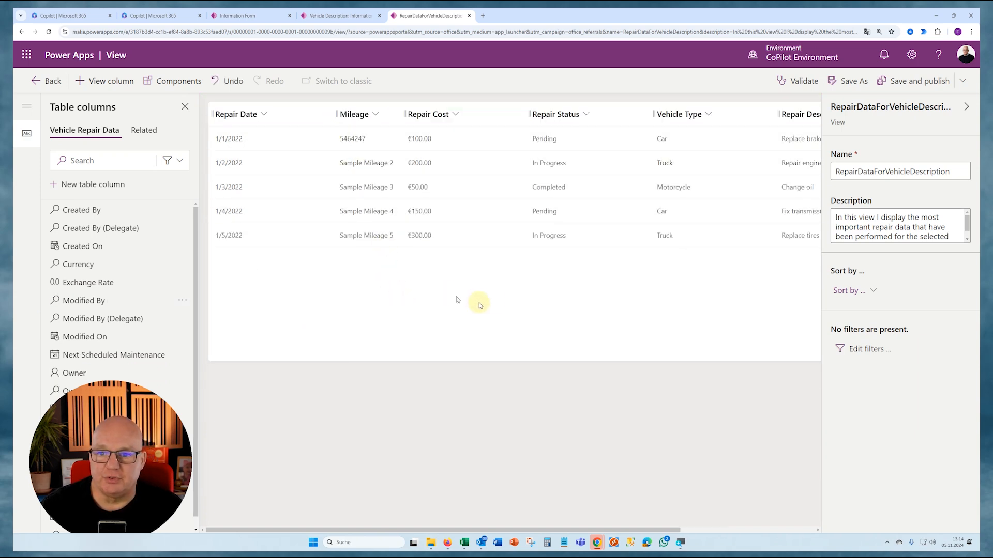
pyautogui.scroll(-1, 129, 352)
pyautogui.moveTo(133, 346)
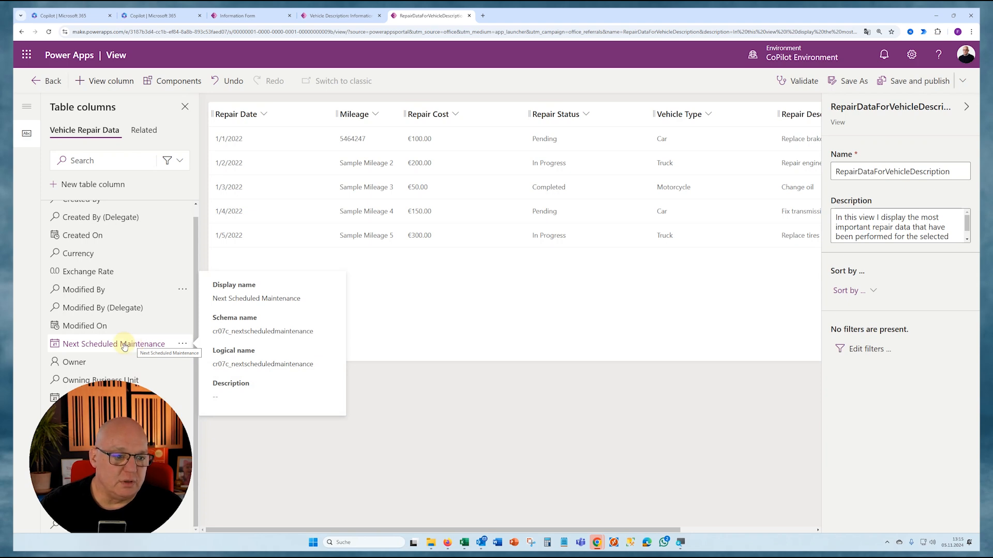
pyautogui.moveTo(124, 346); pyautogui.dragTo(408, 115)
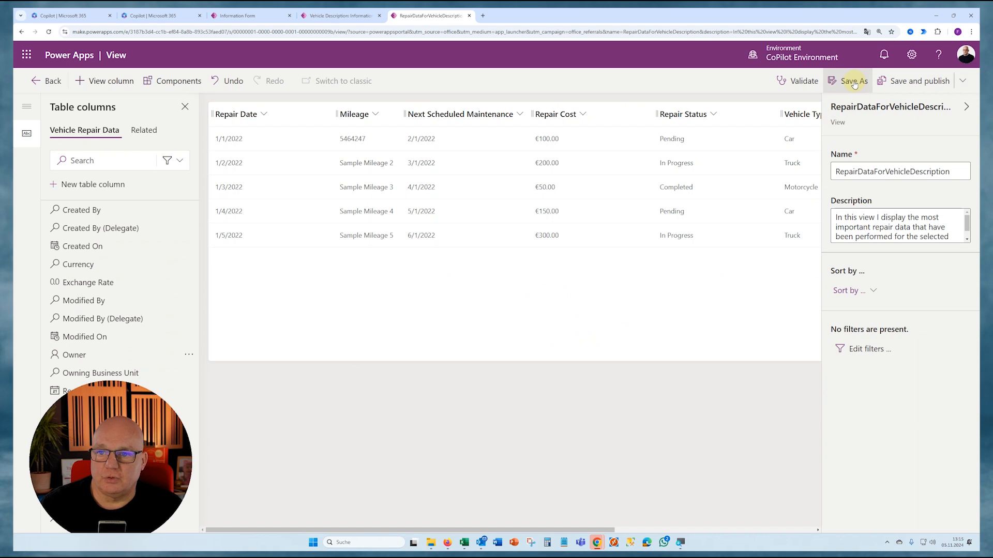
pyautogui.click(900, 83)
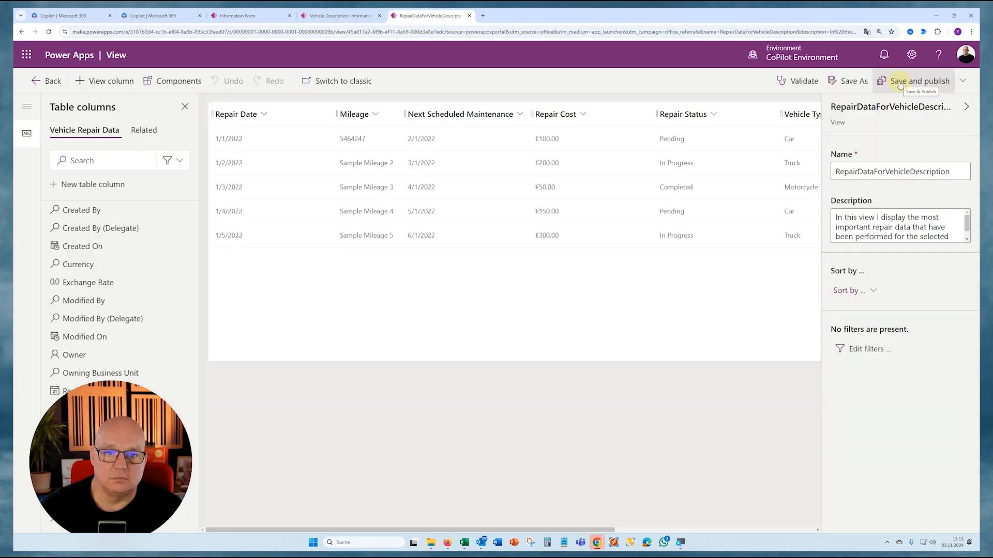
# - Return to the Vehicle Description form editor and look for the new view among the Overview subgrid's default view options
pyautogui.click(349, 16)
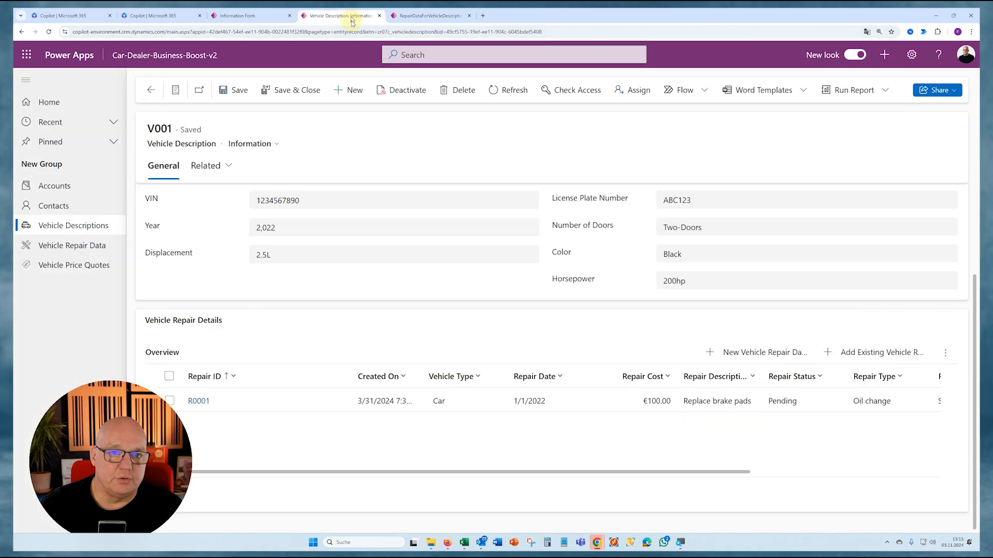
pyautogui.click(243, 16)
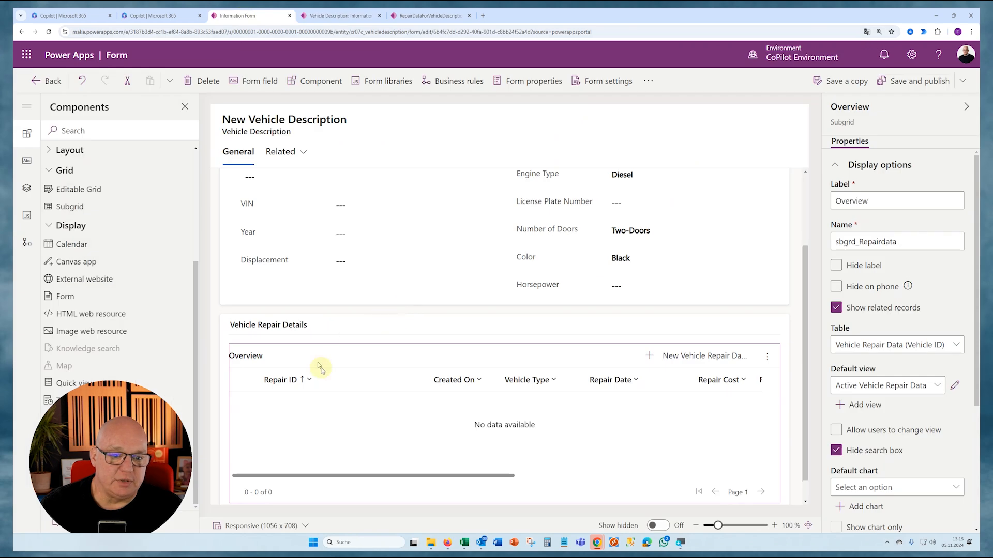
pyautogui.click(956, 346)
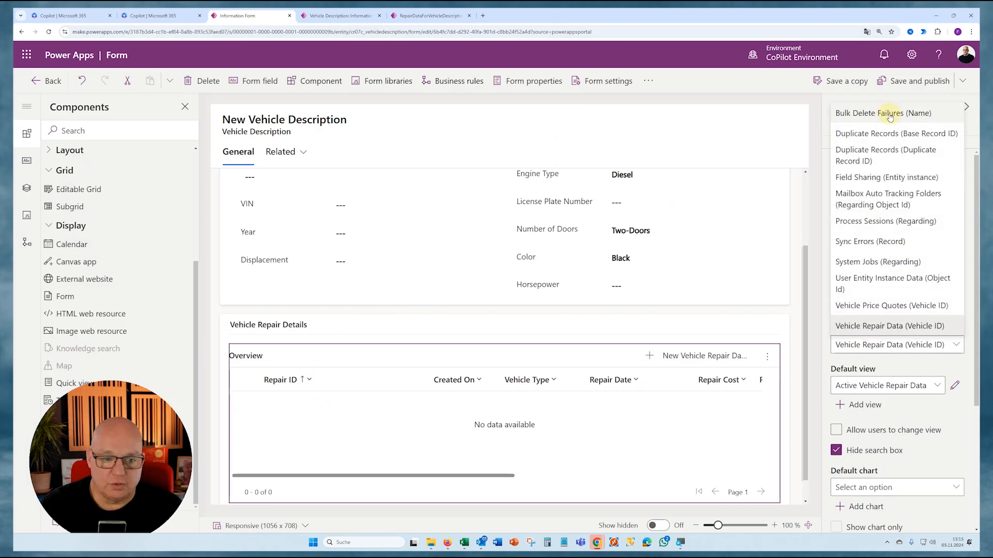
pyautogui.click(939, 413)
pyautogui.click(937, 386)
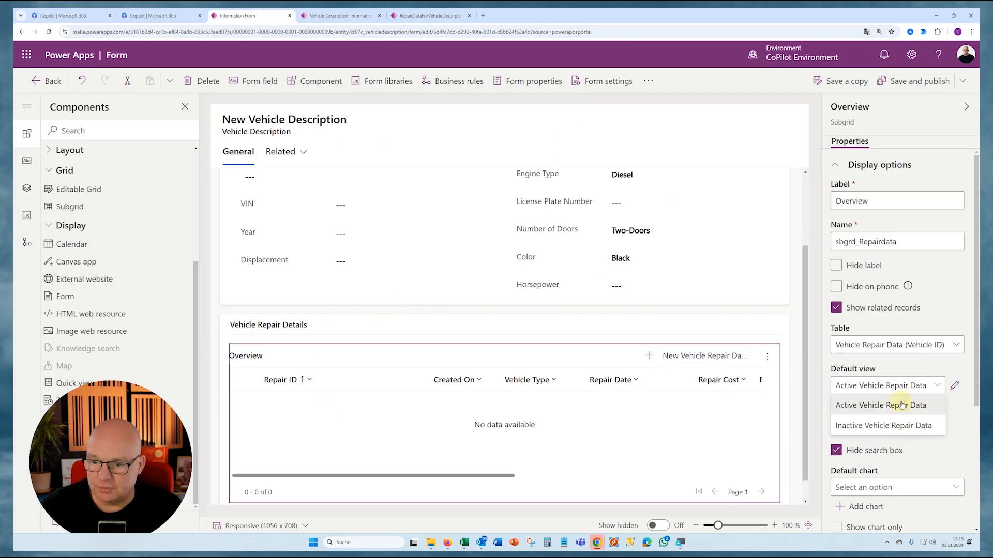
# - Save the Vehicle Description form, leave the editor, and reopen the Information main form to refresh the available views
pyautogui.click(962, 81)
pyautogui.click(911, 127)
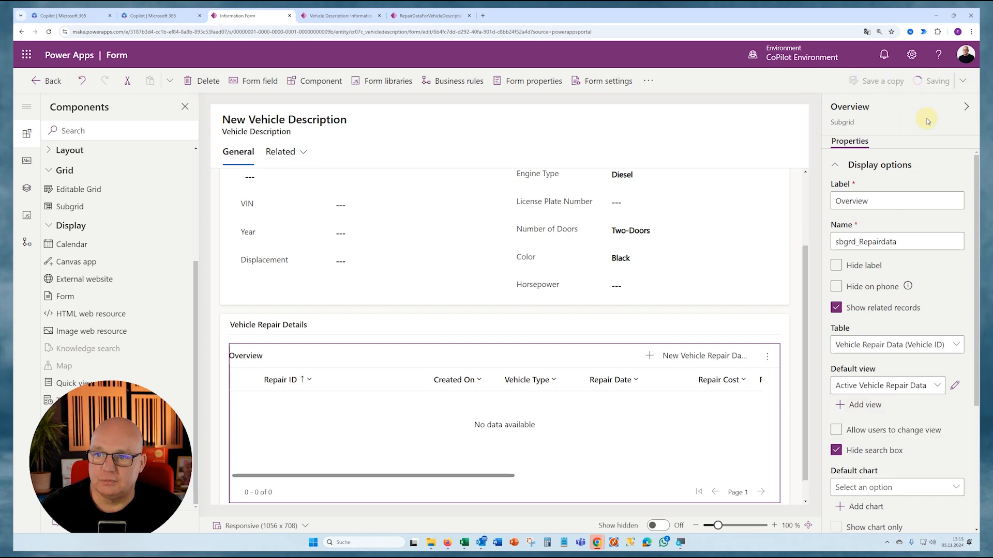
pyautogui.click(42, 80)
pyautogui.click(230, 223)
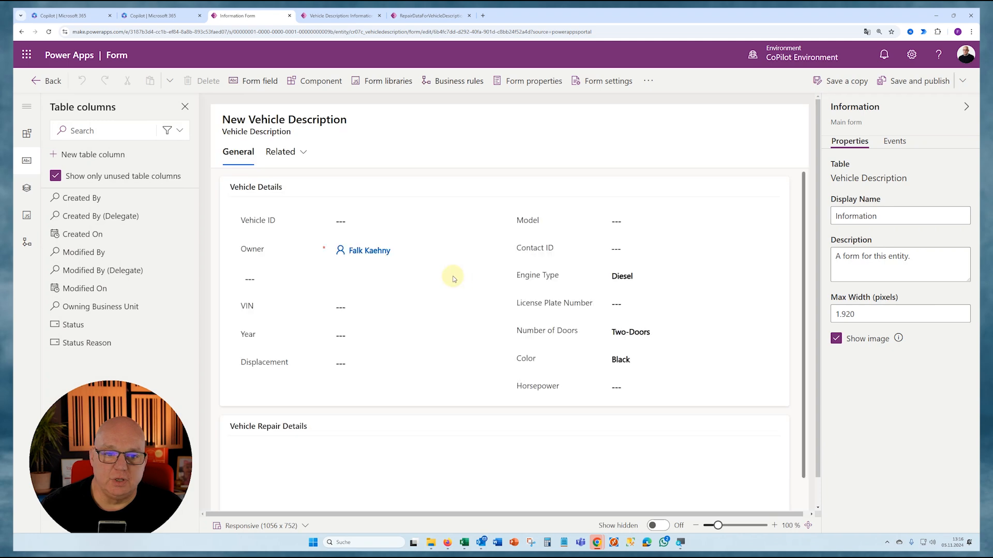
# - Set the Overview subgrid's default view to RepairDataForVehicleDescription, and save and publish the form
pyautogui.click(280, 470)
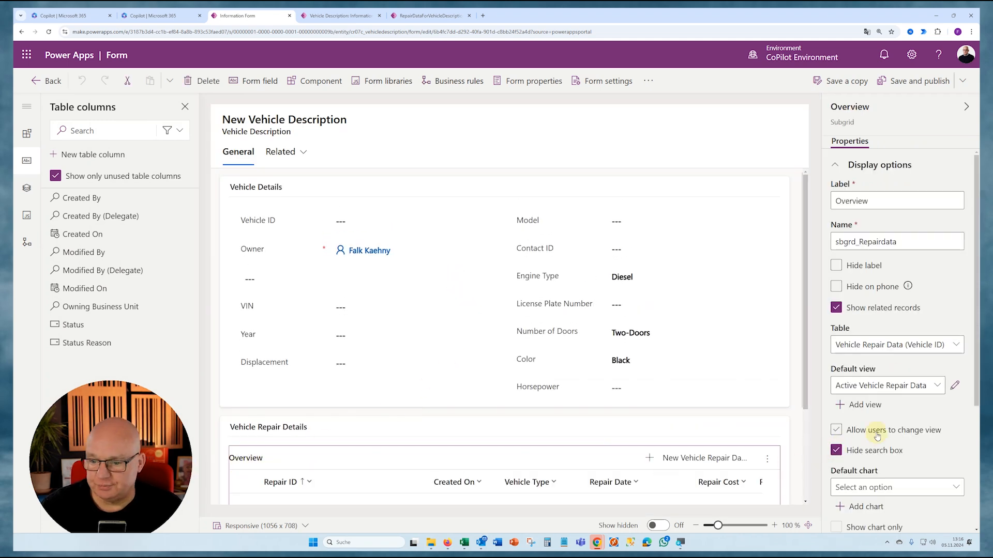
pyautogui.scroll(-3, 875, 435)
pyautogui.click(887, 235)
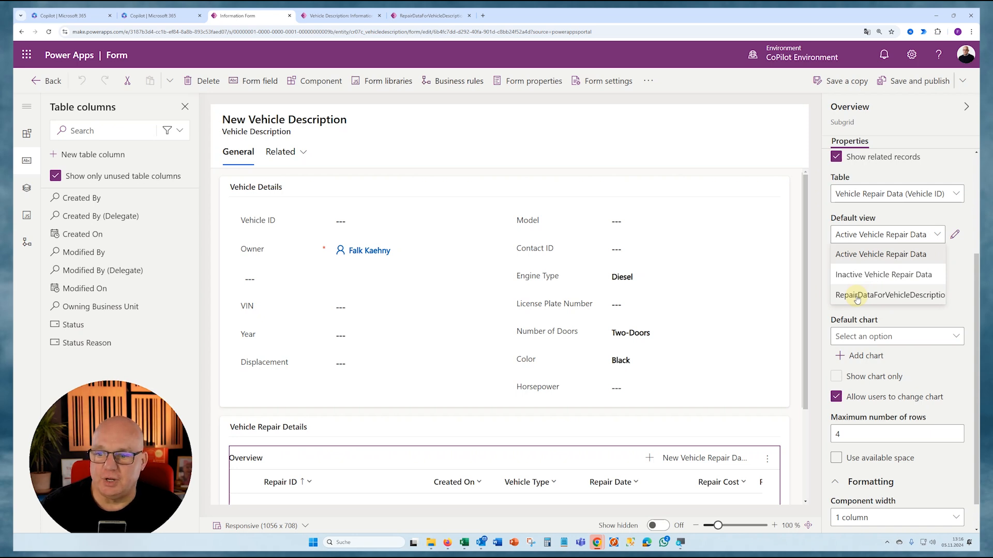
pyautogui.click(857, 296)
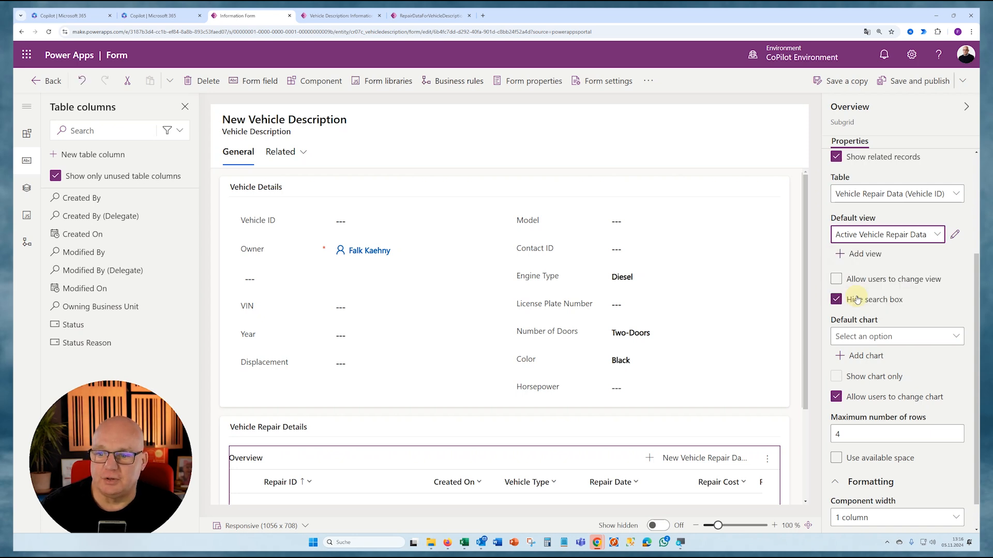
pyautogui.click(938, 87)
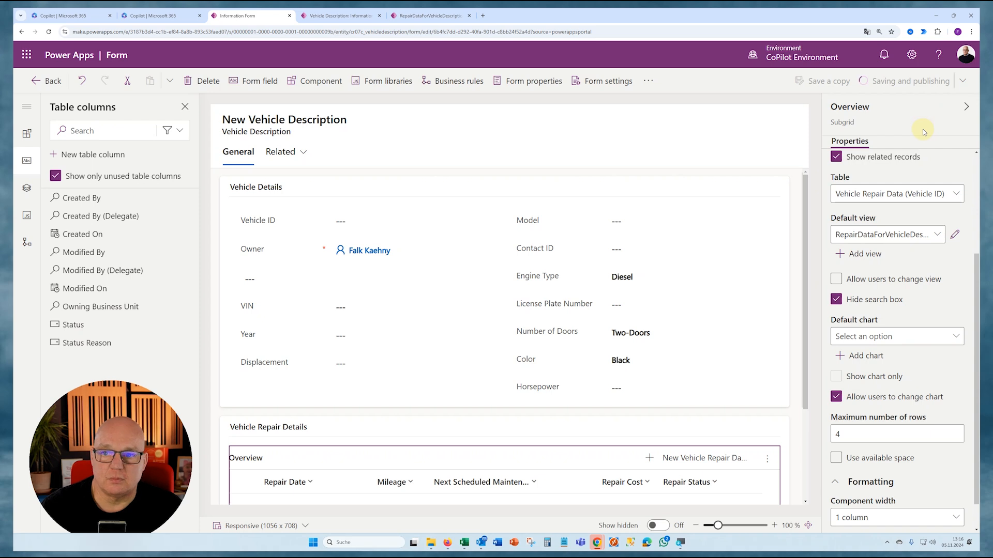
# - Return to the V001 record in the car dealer app and check the columns of the Overview repair subgrid
pyautogui.click(330, 16)
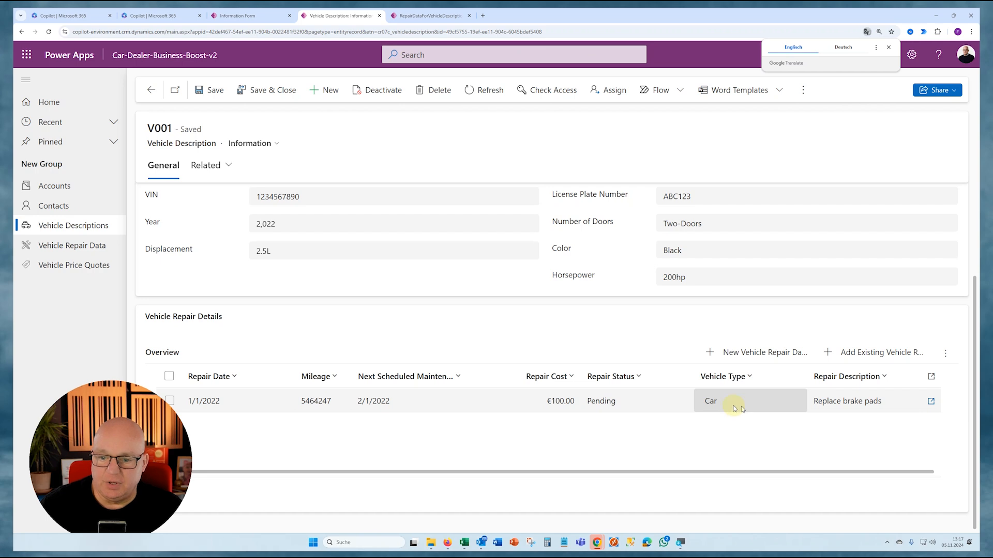
pyautogui.scroll(2, 517, 300)
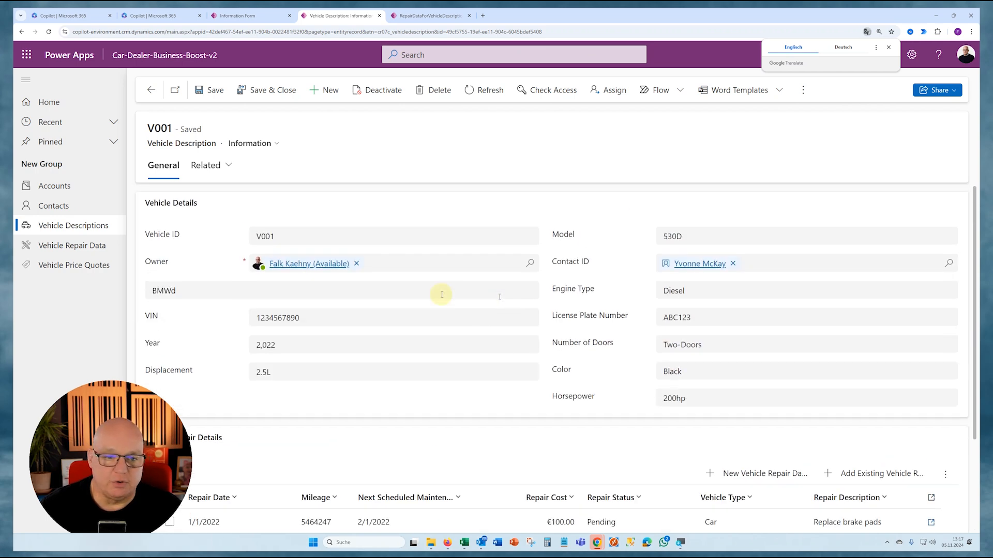
# - Remove the Vehicle Type column from the RepairDataForVehicleDescription view, and save and publish the view
pyautogui.click(427, 15)
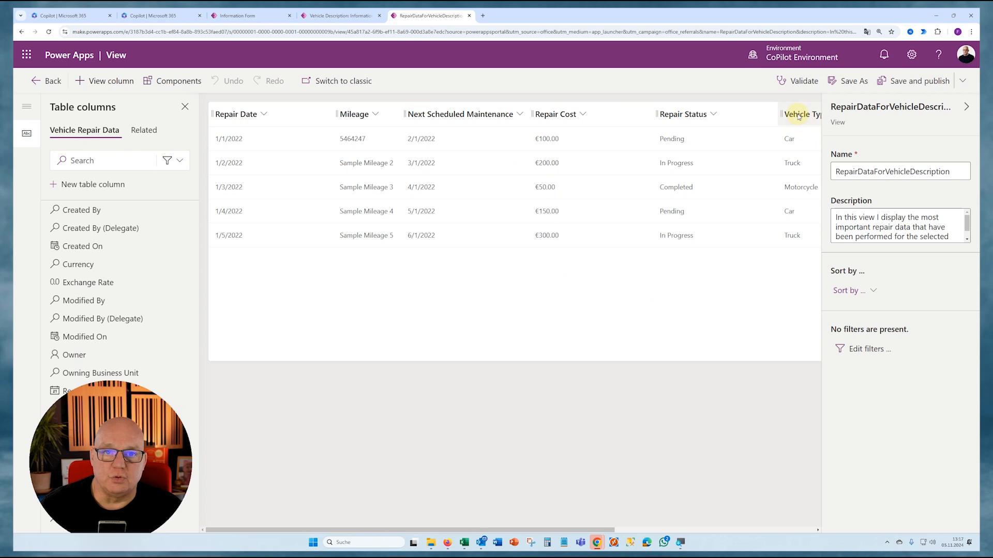
pyautogui.click(798, 114)
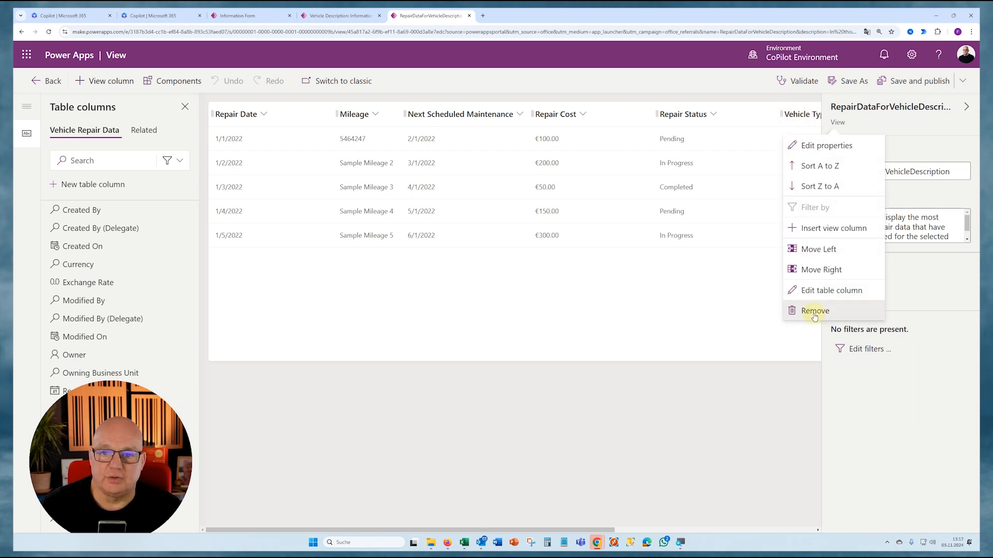
pyautogui.click(814, 311)
pyautogui.click(916, 82)
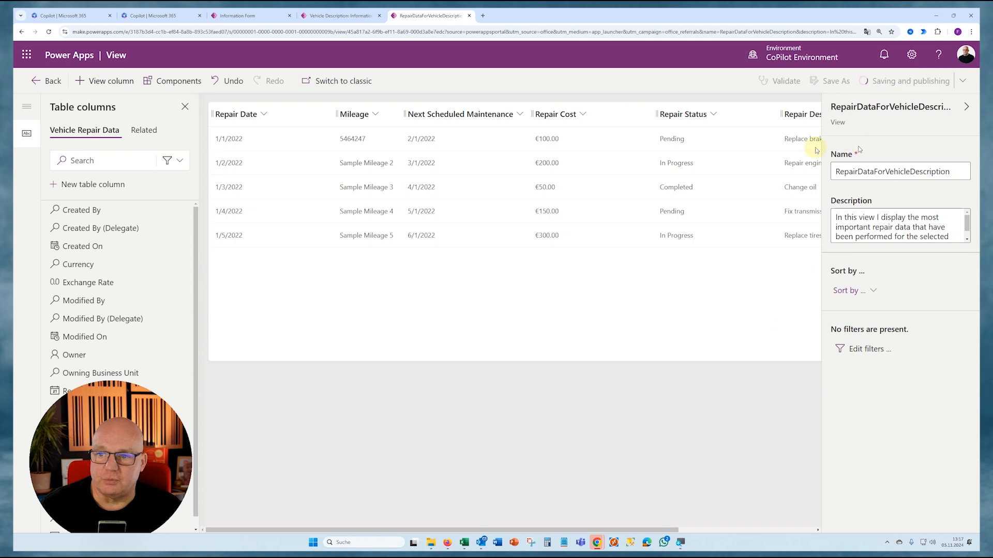
# - Reload the V001 record in the car dealer app, check the Overview subgrid's columns, and open its repair entry for editing
pyautogui.click(339, 16)
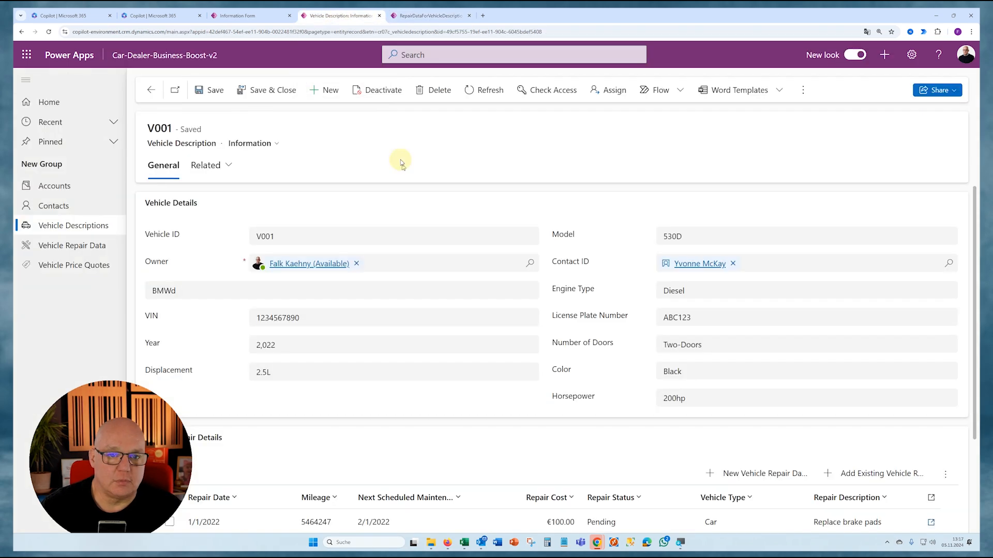
pyautogui.press('F5')
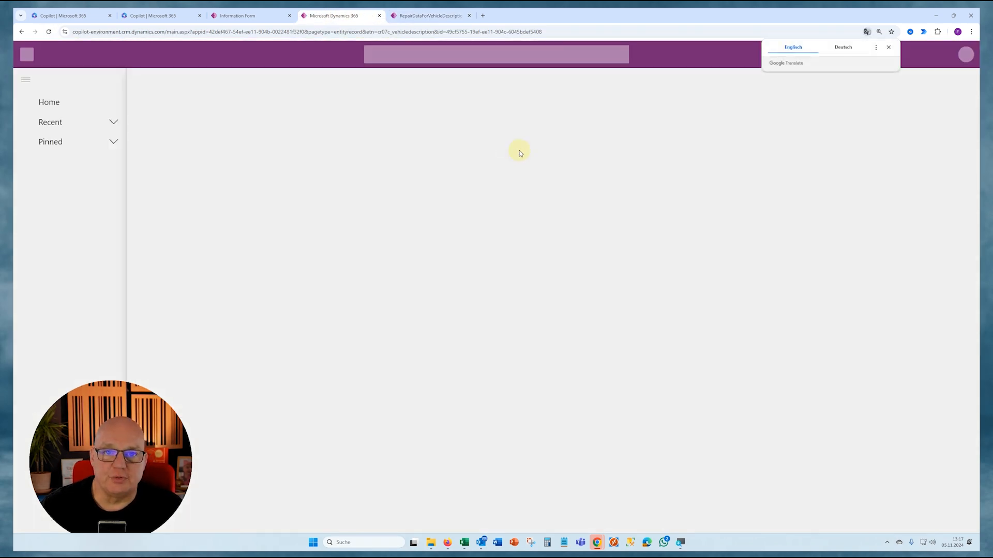
pyautogui.scroll(-3, 463, 284)
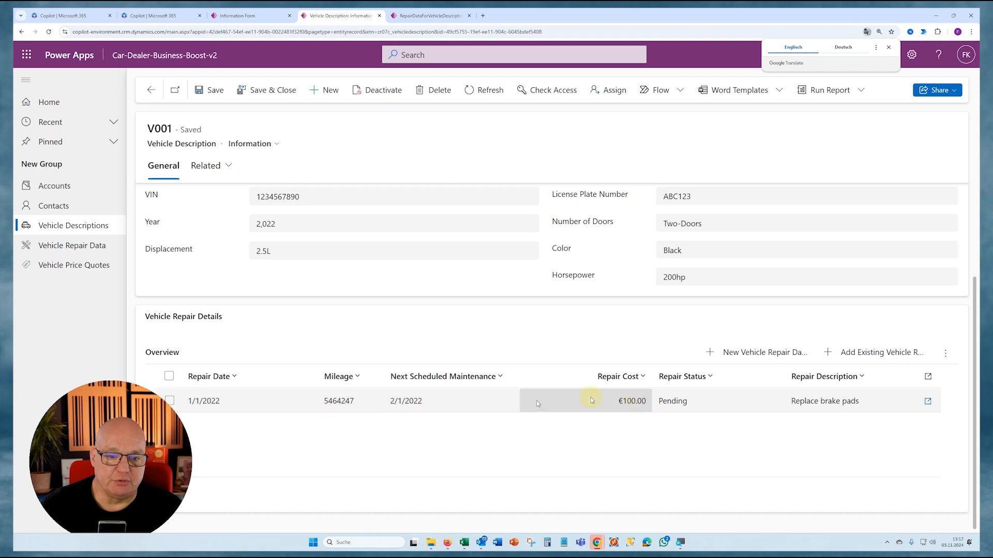
pyautogui.scroll(2, 444, 378)
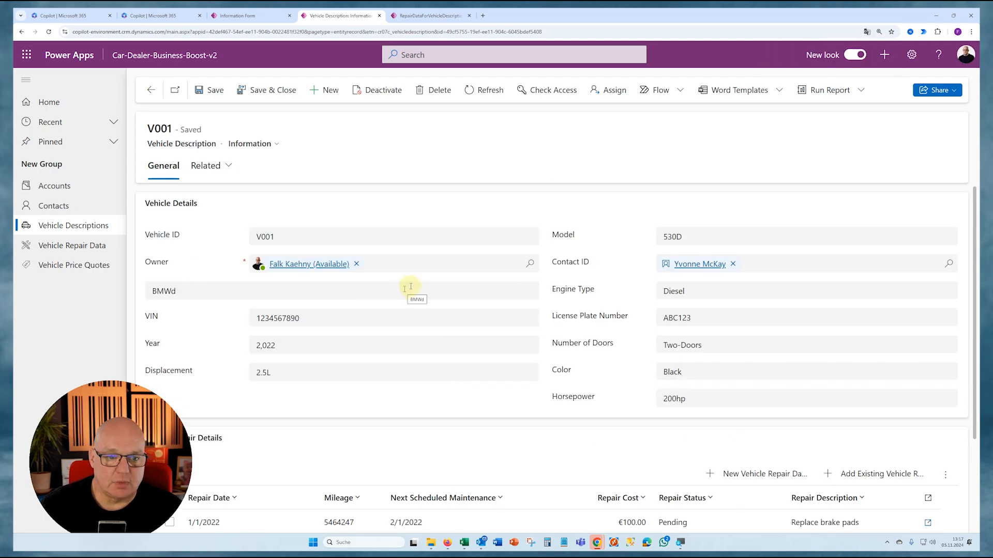
pyautogui.scroll(-2, 435, 277)
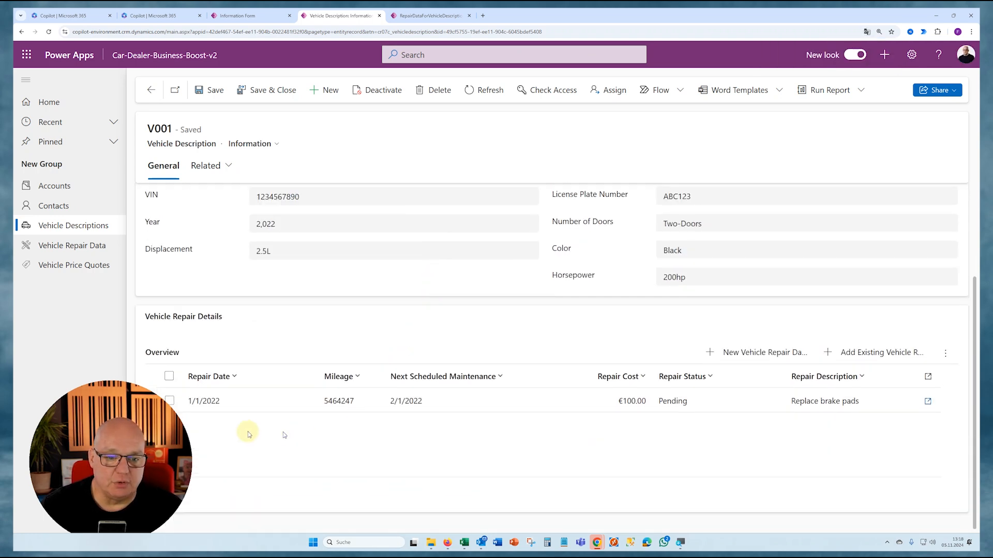
pyautogui.click(169, 401)
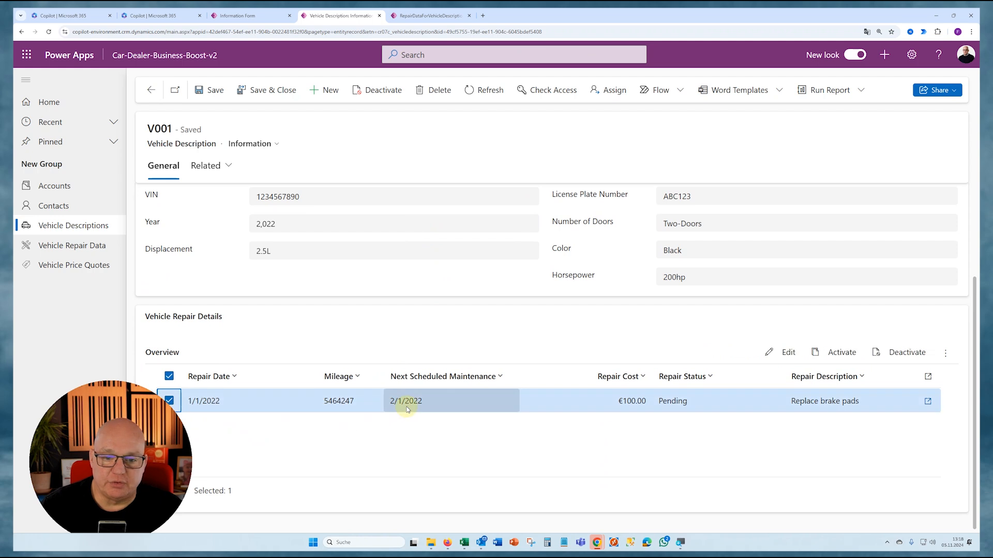
pyautogui.click(788, 353)
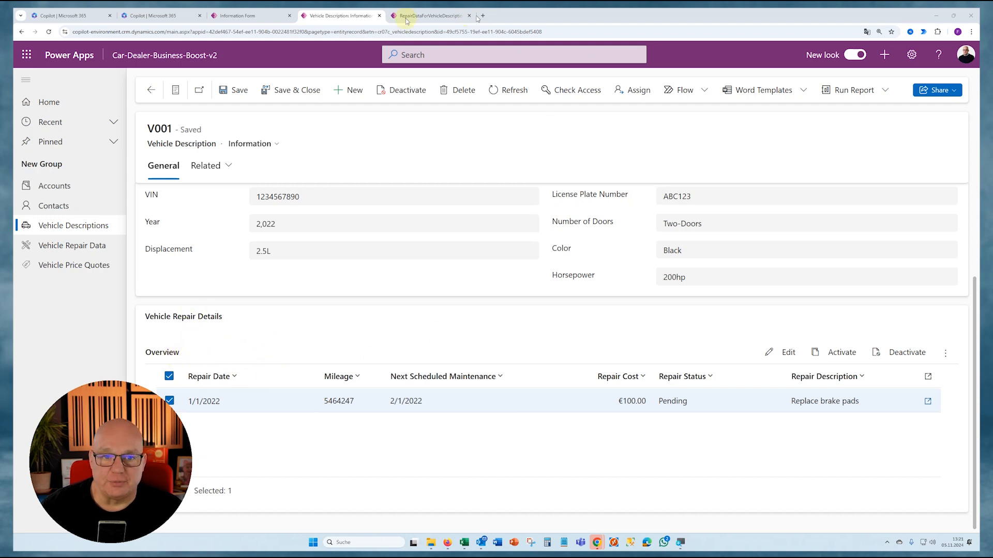
# - Return to the Vehicle Description form editor and hide the label of the Vehicle Repair Details section
pyautogui.click(239, 16)
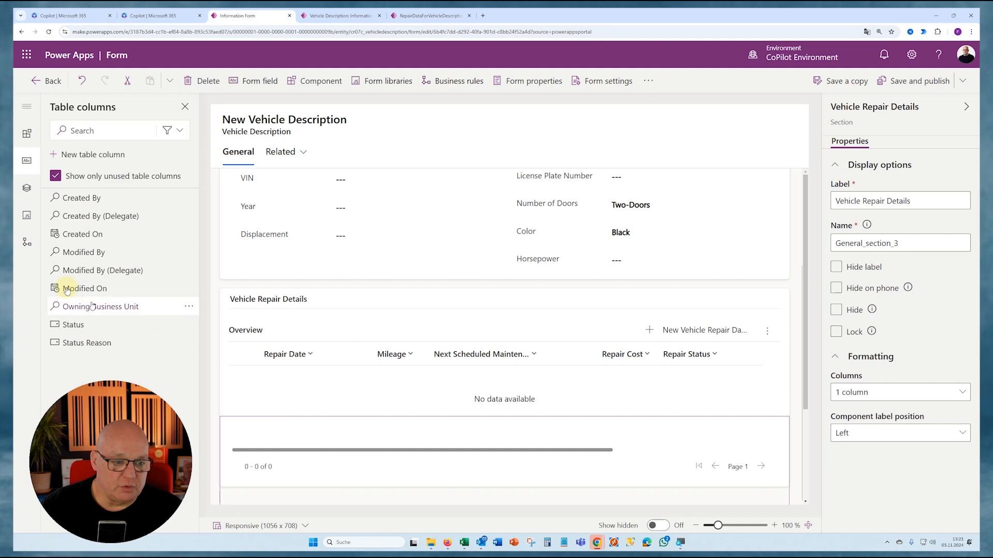
pyautogui.click(27, 188)
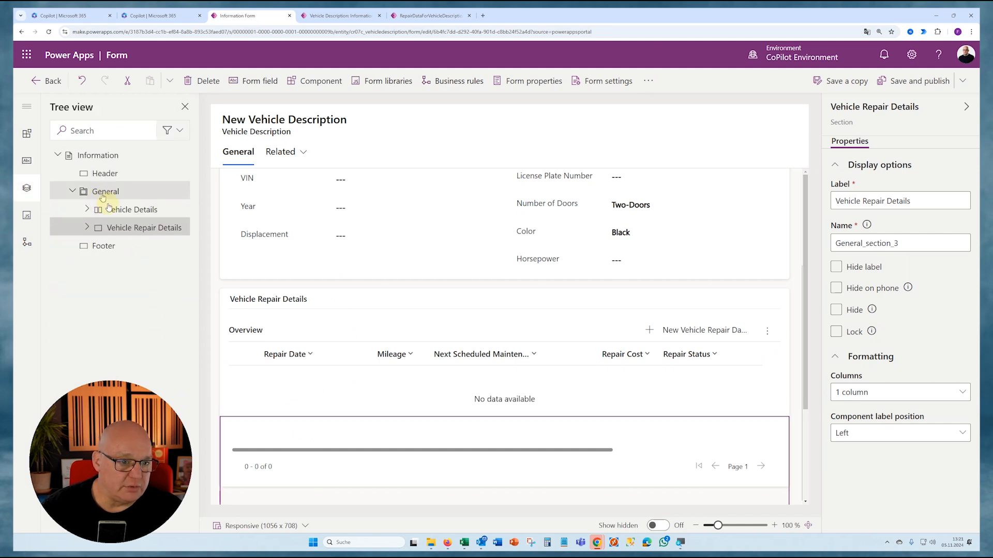
pyautogui.click(124, 227)
pyautogui.click(132, 247)
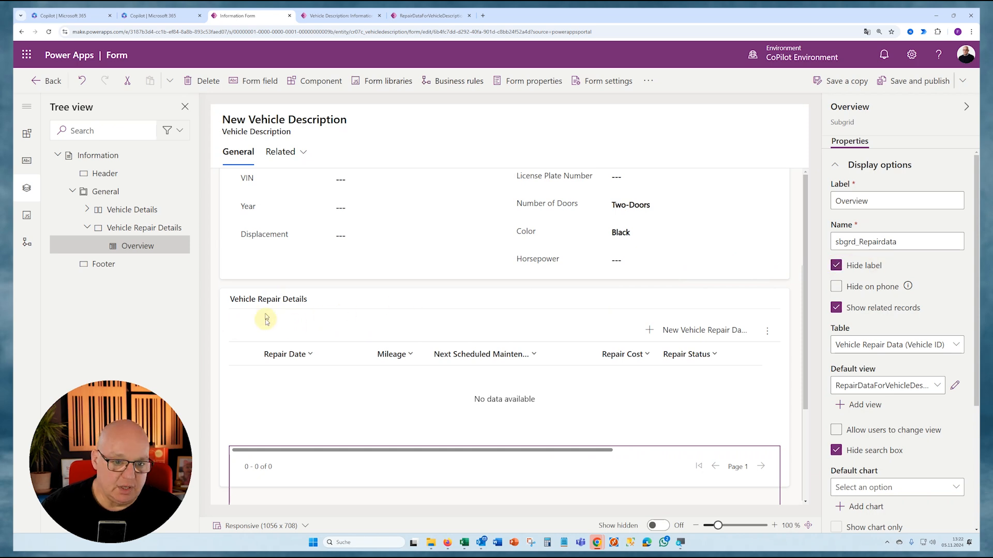
pyautogui.click(328, 296)
pyautogui.click(533, 304)
pyautogui.click(339, 298)
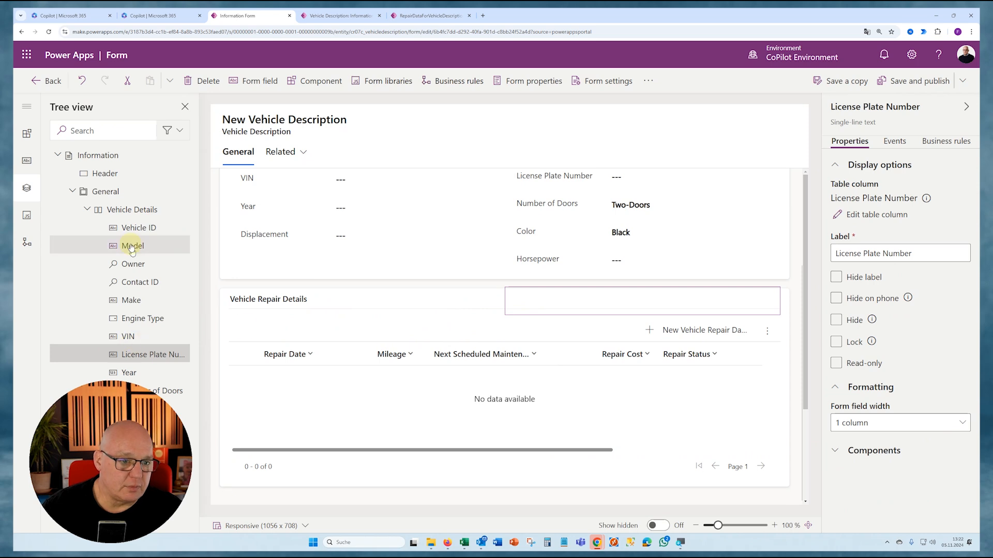
pyautogui.click(837, 266)
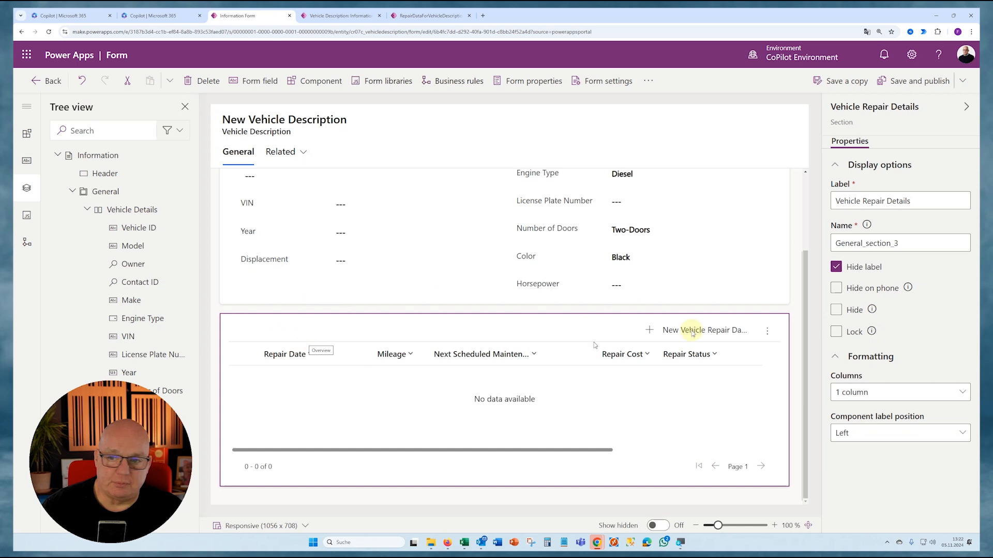
# - Copy the section's label, Vehicle Repair Details, into the Overview subgrid's label and unhide the subgrid's label
pyautogui.moveTo(930, 206); pyautogui.dragTo(828, 202)
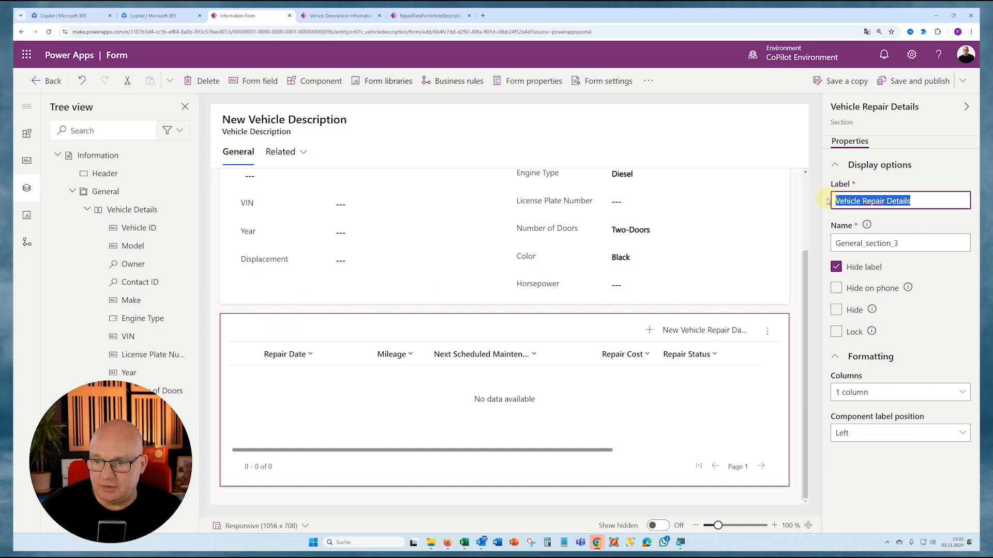
pyautogui.press('ctrl')
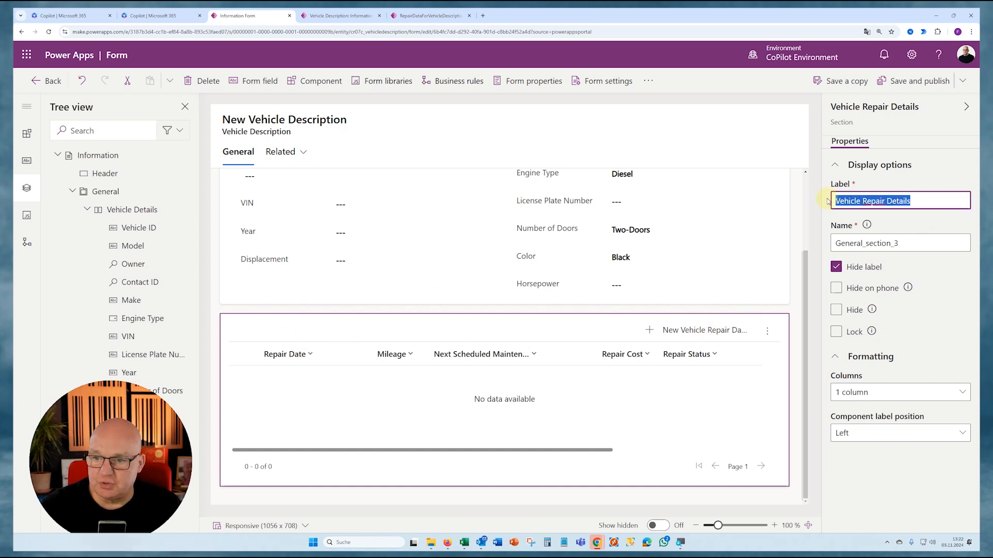
pyautogui.hotkey('ctrl', 'c')
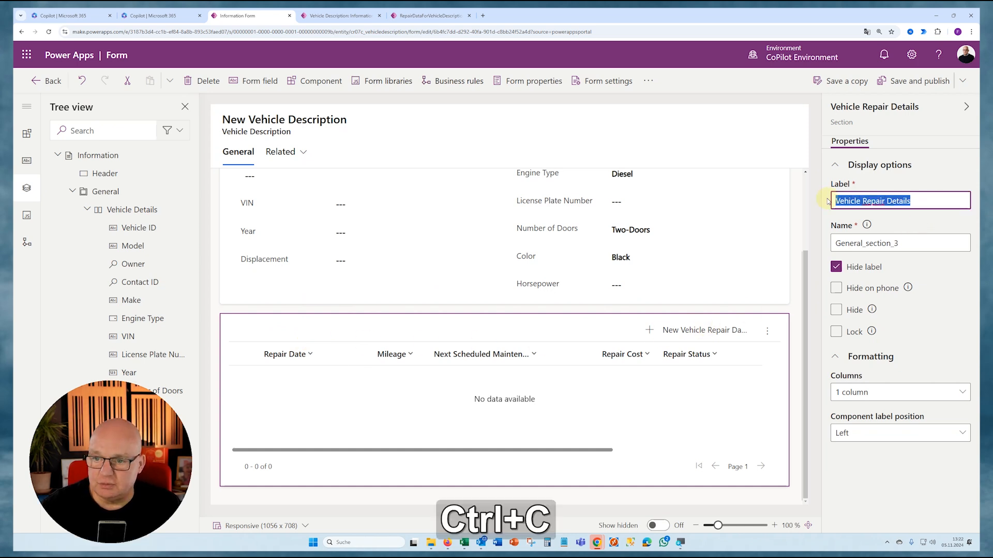
pyautogui.click(390, 393)
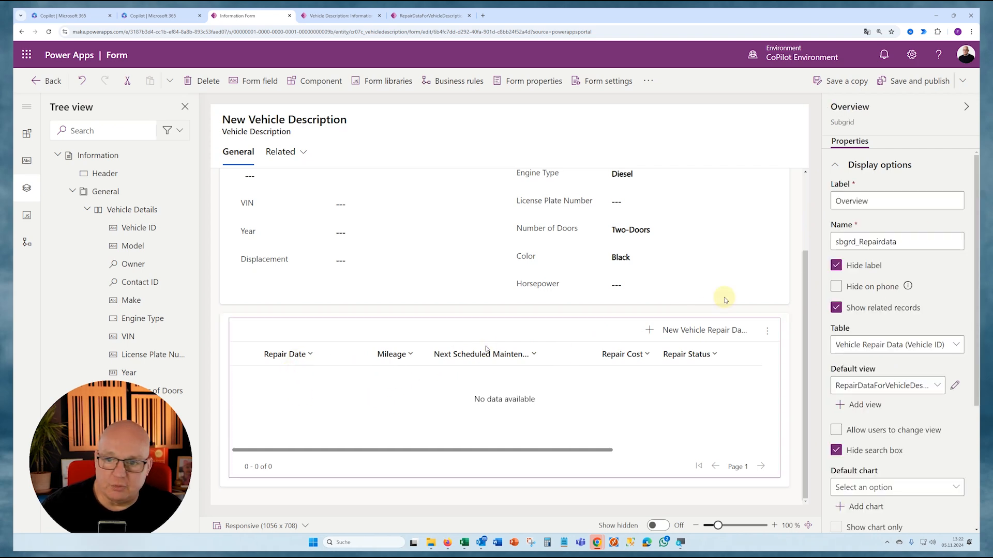
pyautogui.doubleClick(937, 200)
pyautogui.press('ctrl')
pyautogui.hotkey('ctrl', 'v')
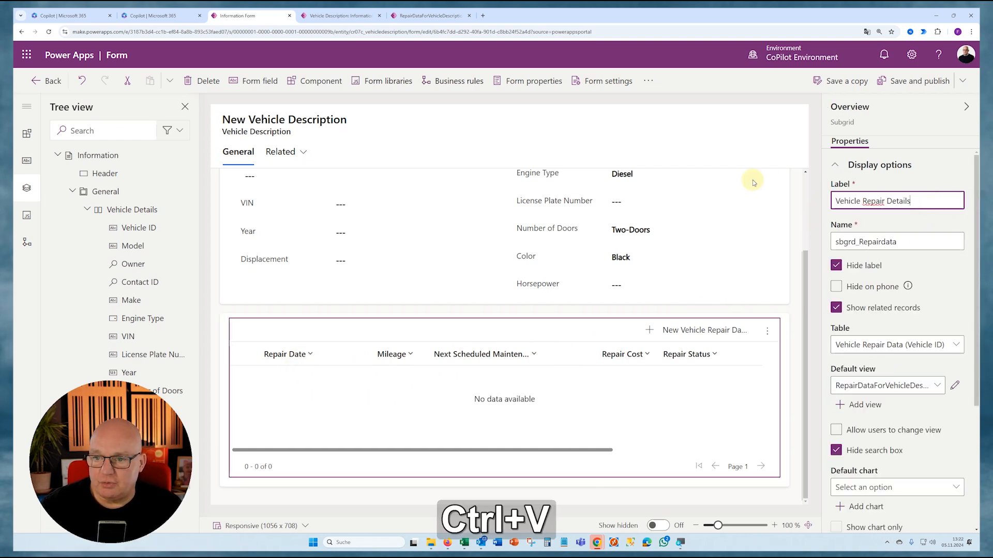
pyautogui.click(836, 266)
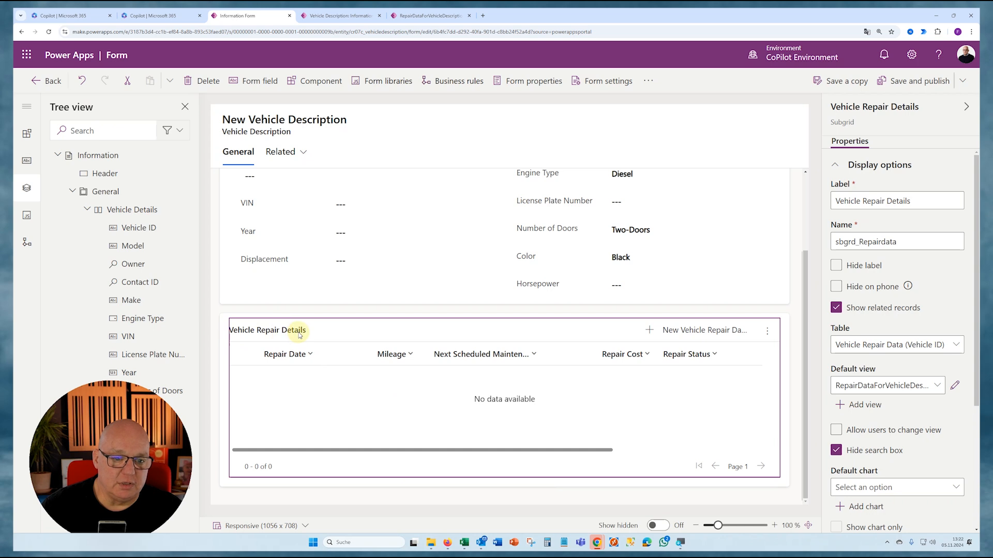
# - Save and publish the form, and check the repair section's heading in the V001 record
pyautogui.hotkey('ctrl', 's')
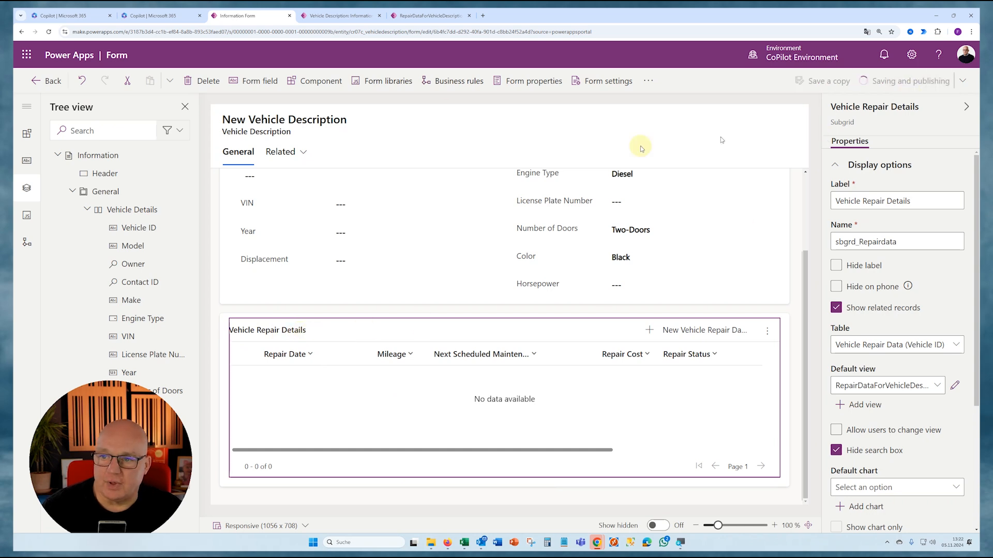
pyautogui.click(340, 16)
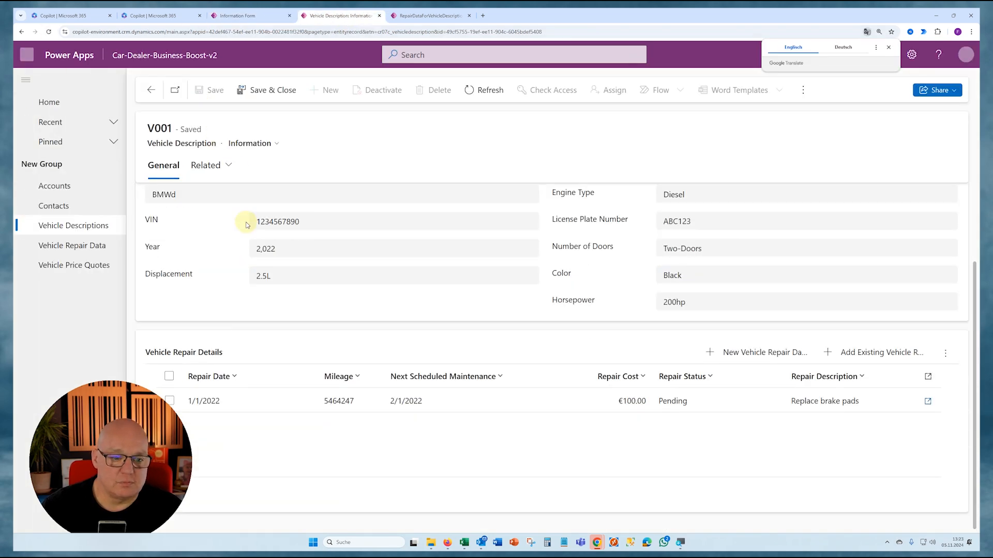
# - Set the Vehicle Repair Details subgrid to a maximum of 10 rows with Use available space enabled, and save and publish the form
pyautogui.click(234, 19)
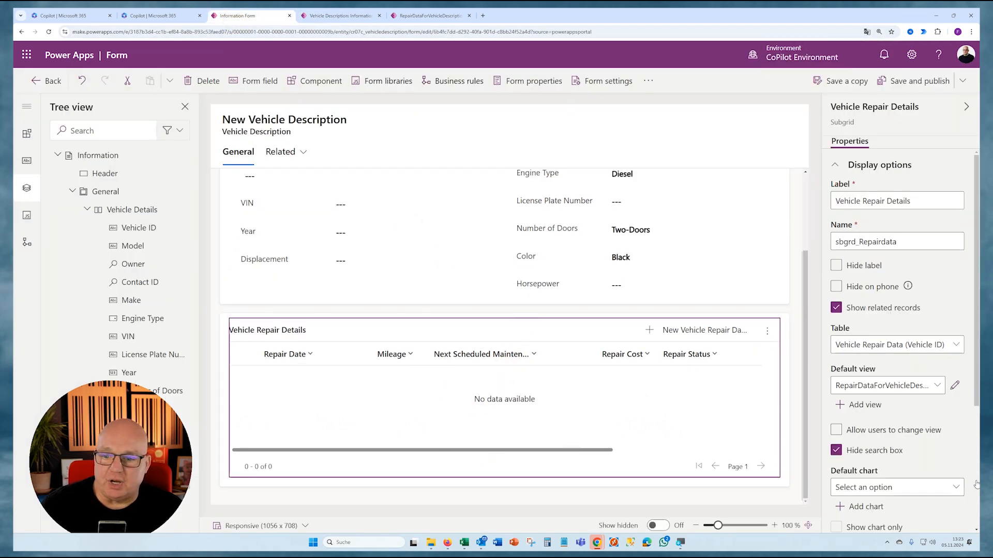
pyautogui.scroll(-4, 891, 393)
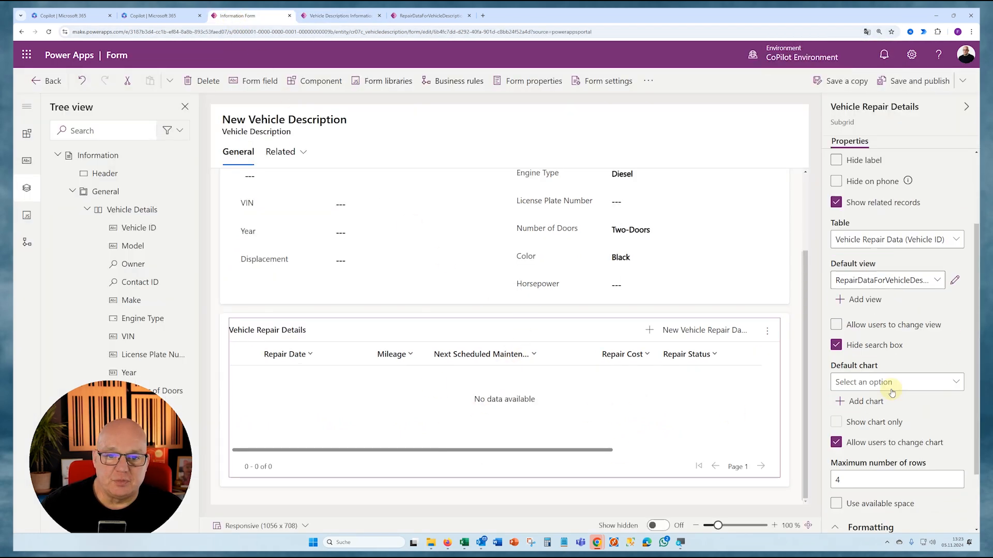
pyautogui.moveTo(837, 383); pyautogui.dragTo(941, 392)
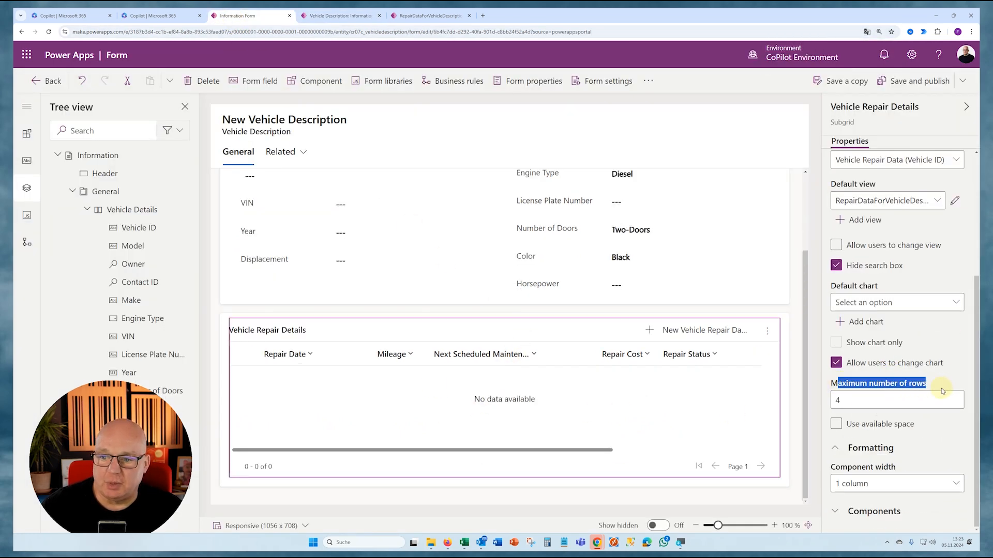
pyautogui.click(884, 400)
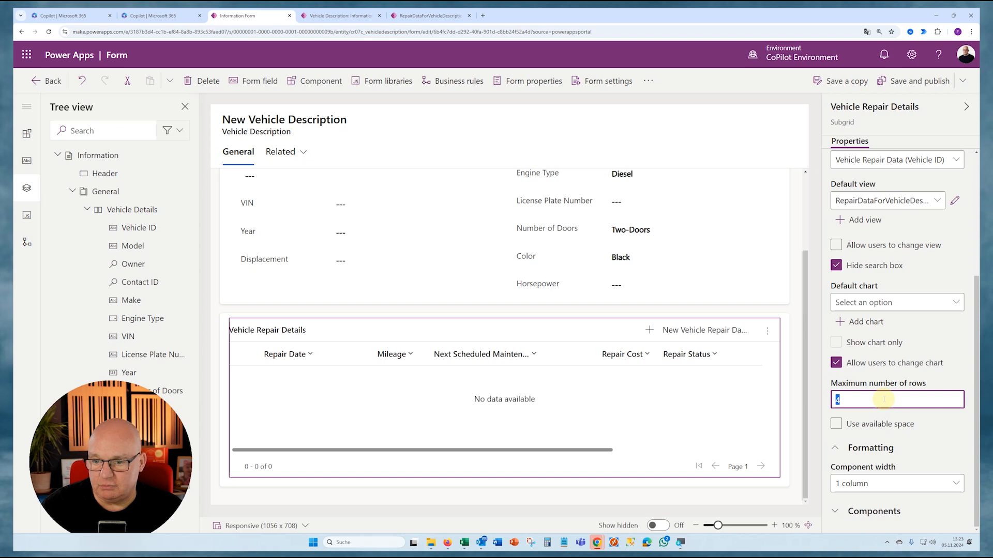
pyautogui.write('10')
pyautogui.click(834, 435)
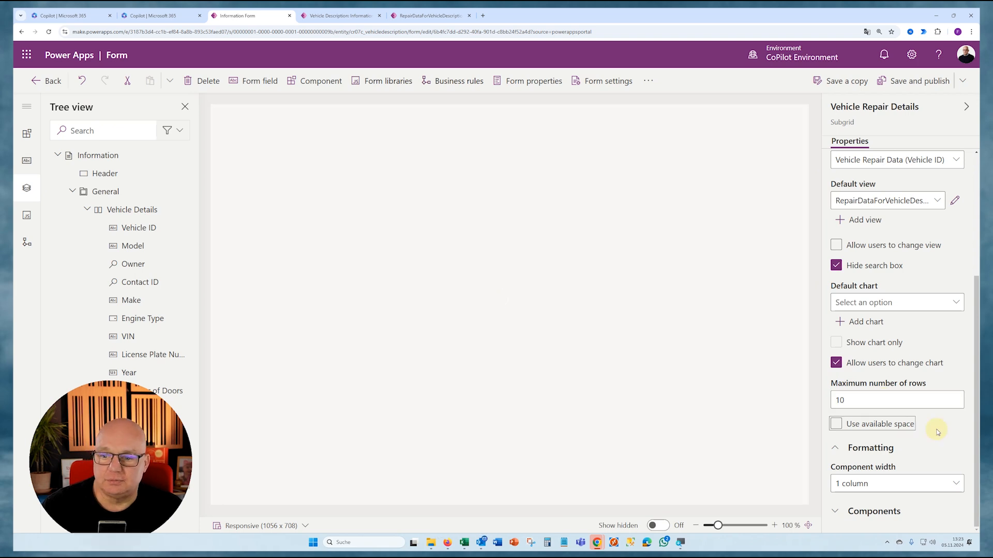
pyautogui.click(836, 424)
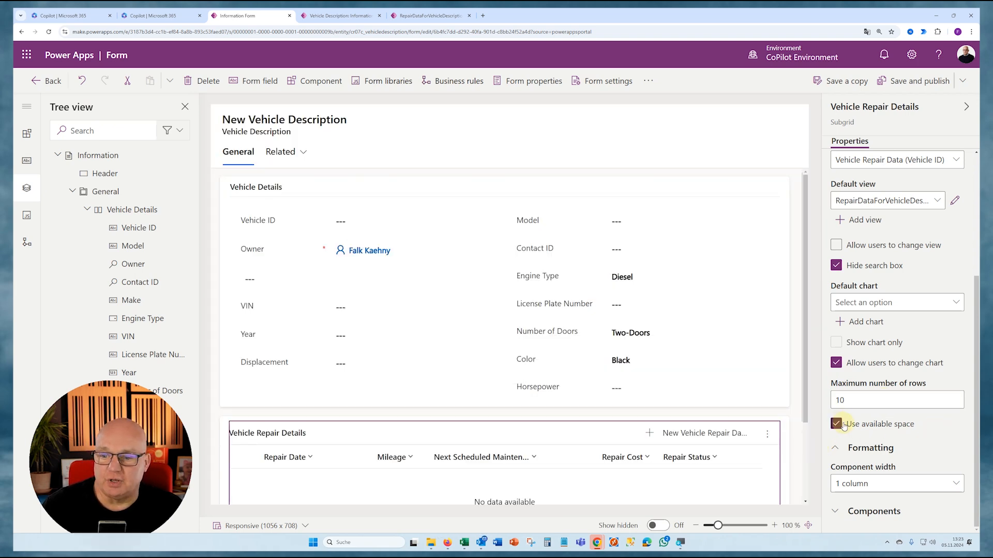
pyautogui.click(915, 81)
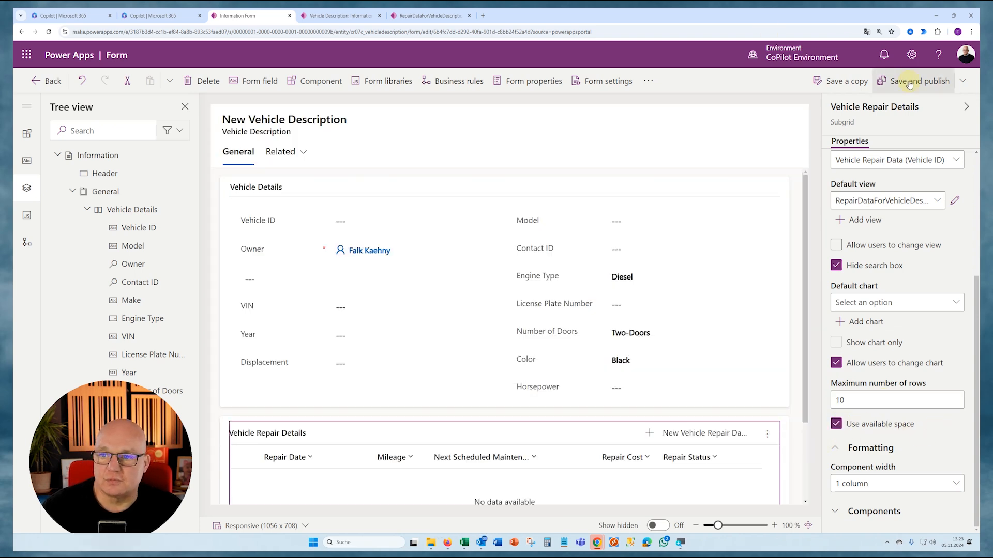
# - Check the repair subgrid in the V001 record, and set the Next Scheduled Maintenance column's width to 100 px in the RepairDataForVehicleDescription view
pyautogui.click(339, 17)
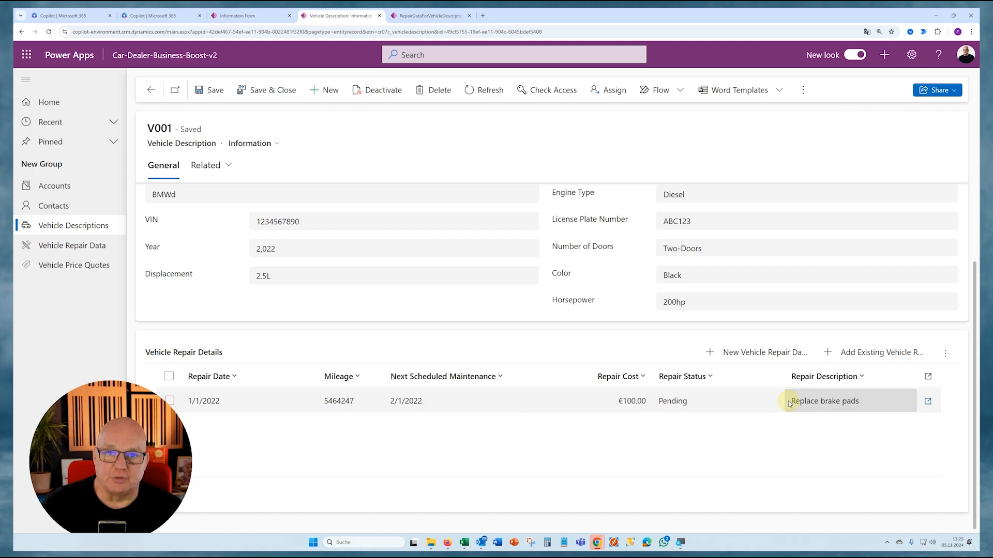
pyautogui.click(441, 18)
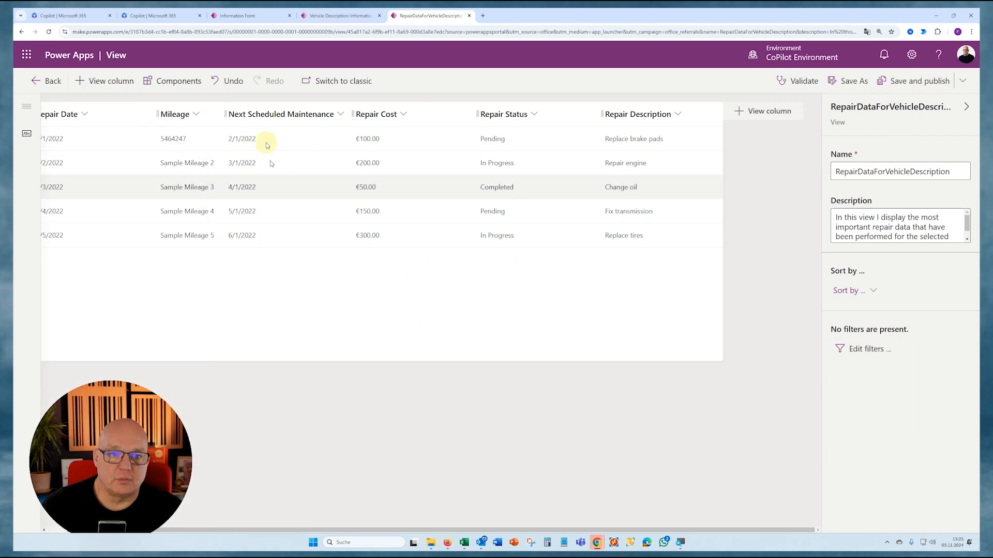
pyautogui.click(284, 114)
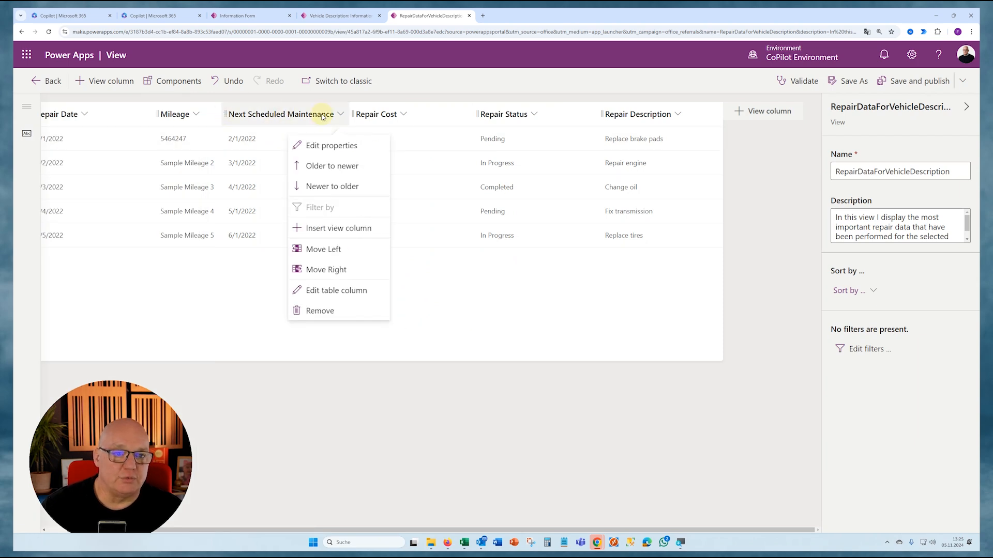
pyautogui.click(328, 148)
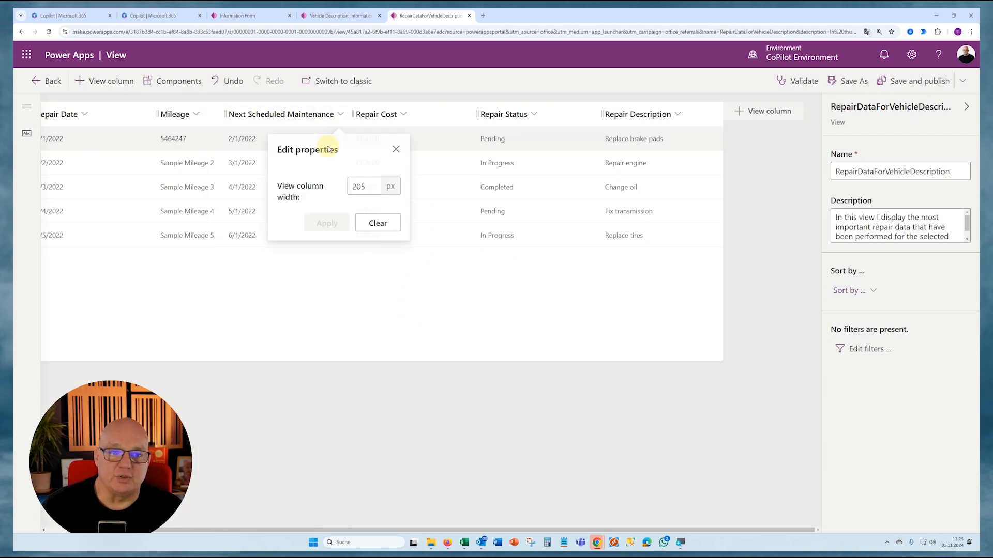
pyautogui.doubleClick(357, 187)
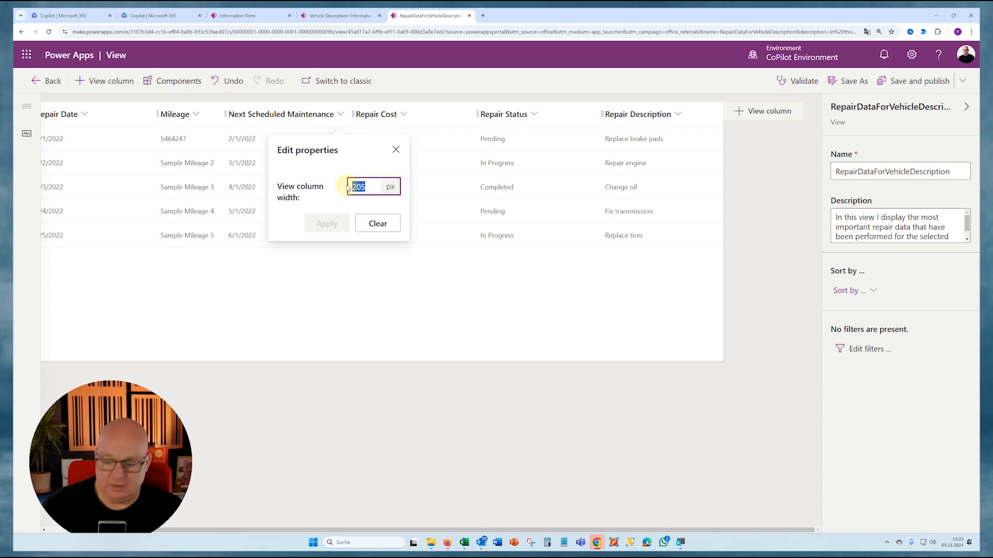
pyautogui.write('100')
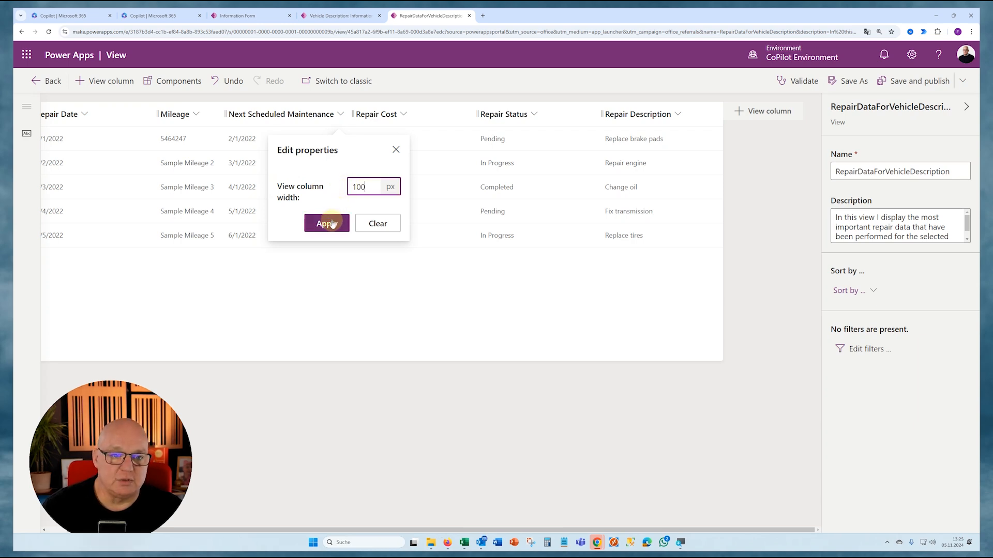
pyautogui.click(331, 223)
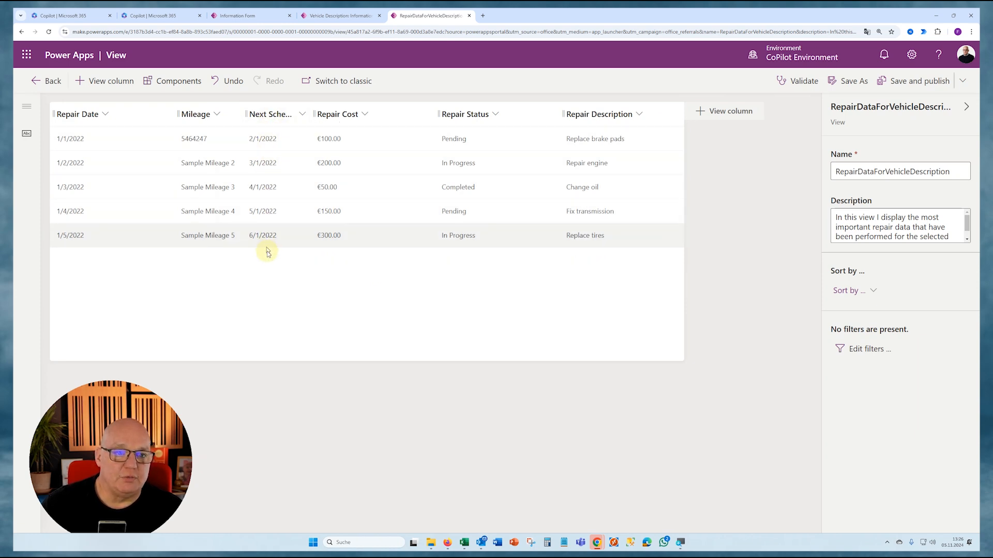
# - Set the width of the Repair Date column in the RepairDataForVehicleDescription view to 100 px
pyautogui.click(126, 117)
pyautogui.click(116, 144)
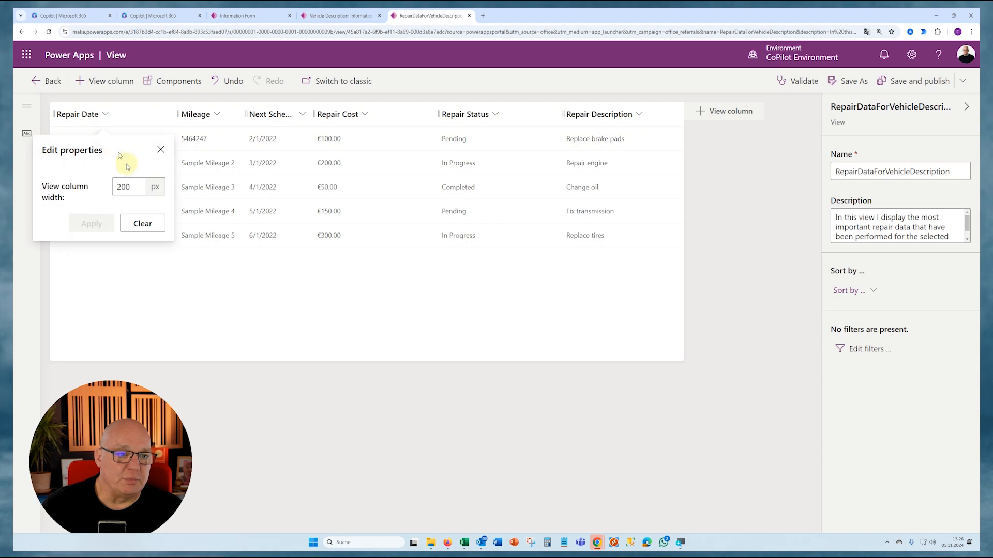
pyautogui.doubleClick(124, 187)
pyautogui.write('100')
pyautogui.click(91, 224)
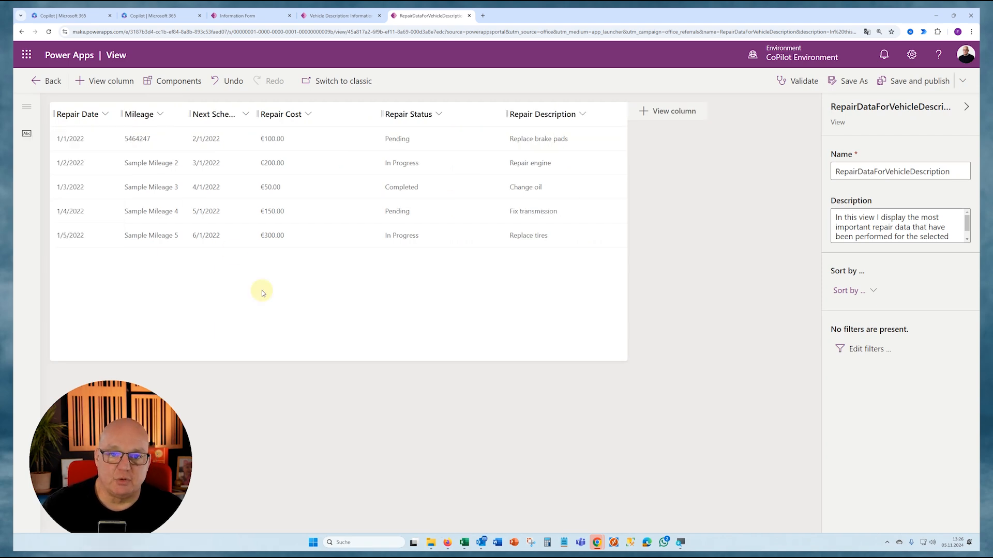
# - Set the width of the Repair Cost column in the RepairDataForVehicleDescription view to 100 px
pyautogui.click(321, 114)
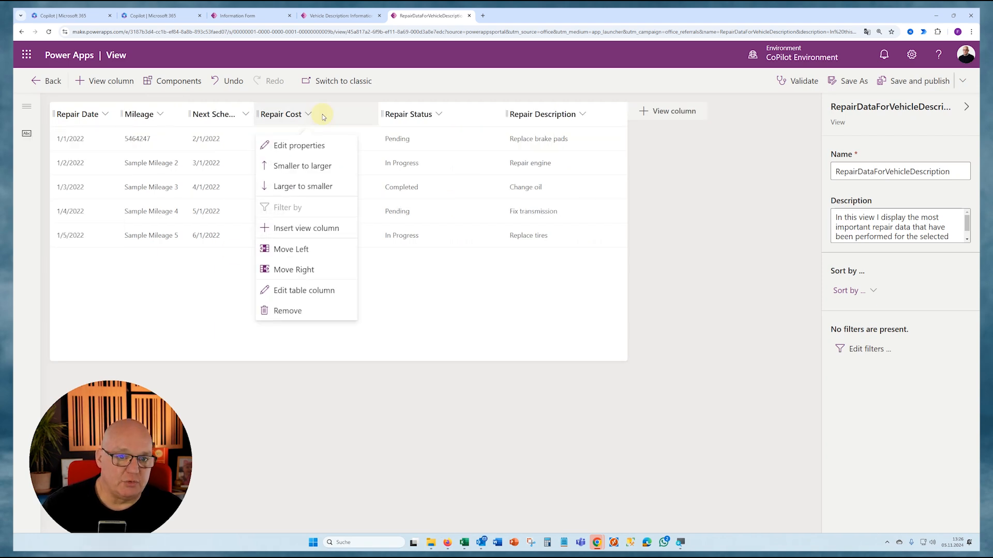
pyautogui.click(300, 145)
pyautogui.doubleClick(331, 186)
pyautogui.write('100')
pyautogui.click(294, 223)
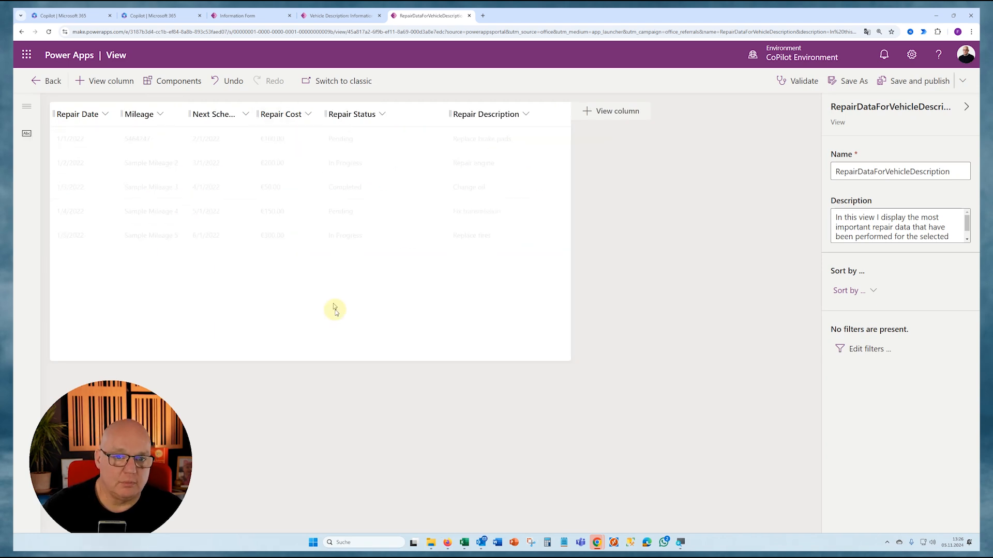
# - Set the width of the Repair Status column in the RepairDataForVehicleDescription view to 100 px
pyautogui.click(383, 114)
pyautogui.click(355, 145)
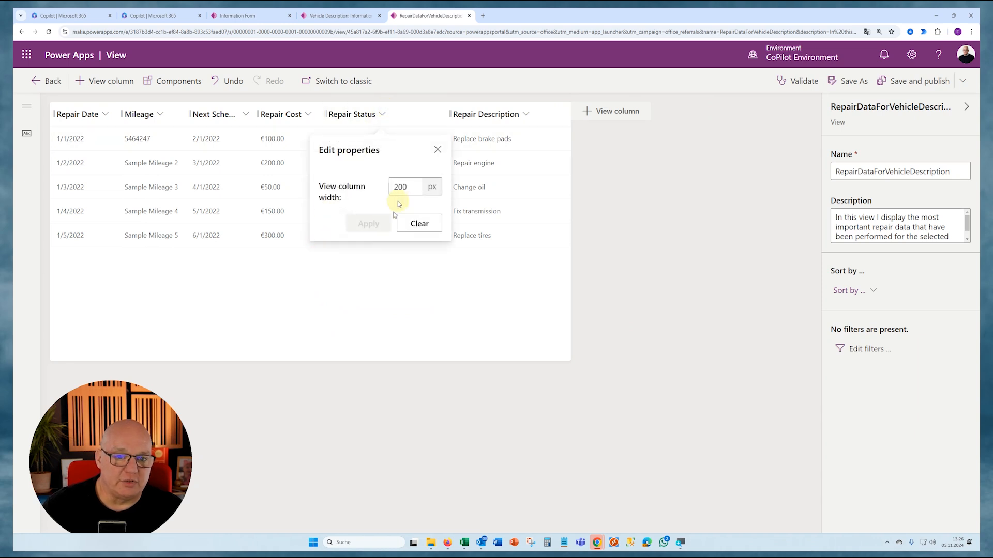
pyautogui.click(401, 187)
pyautogui.write('100')
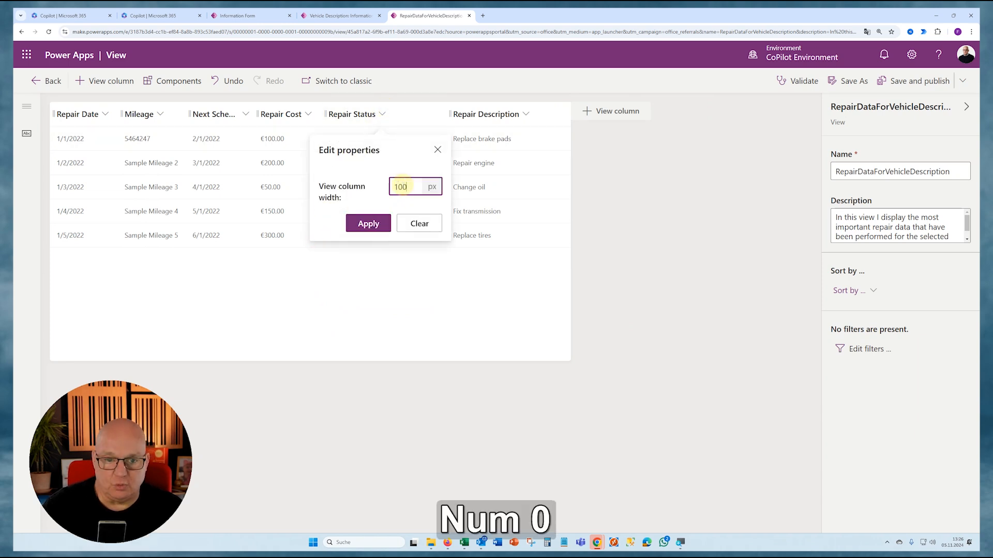
pyautogui.click(368, 223)
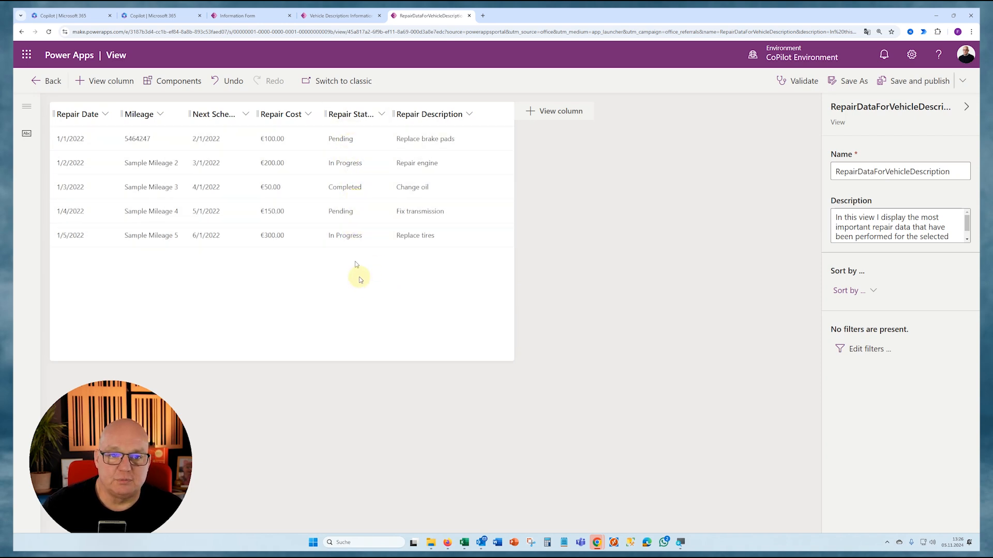
# - Set the Repair Description column's width to 300 px, and save and publish the RepairDataForVehicleDescription view
pyautogui.click(429, 120)
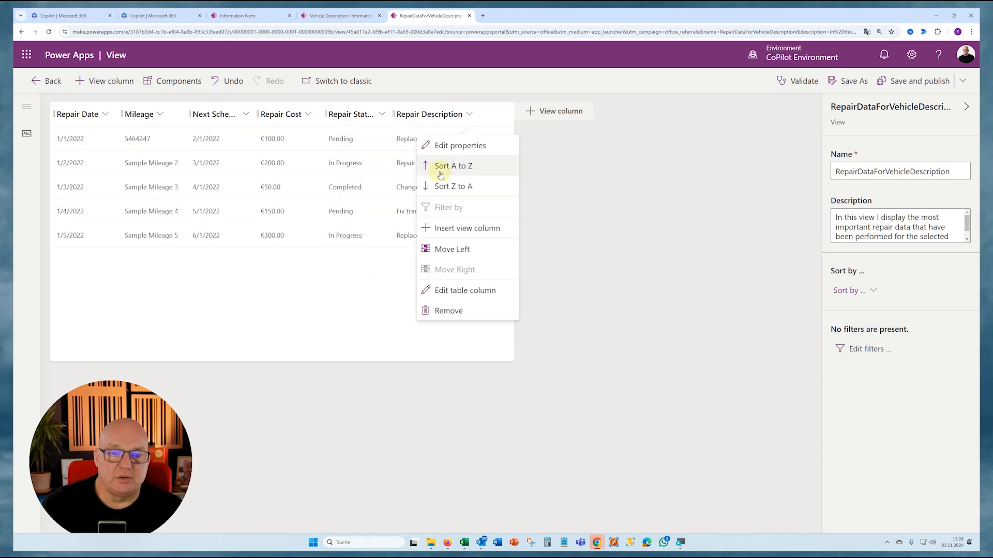
pyautogui.click(450, 146)
pyautogui.doubleClick(490, 186)
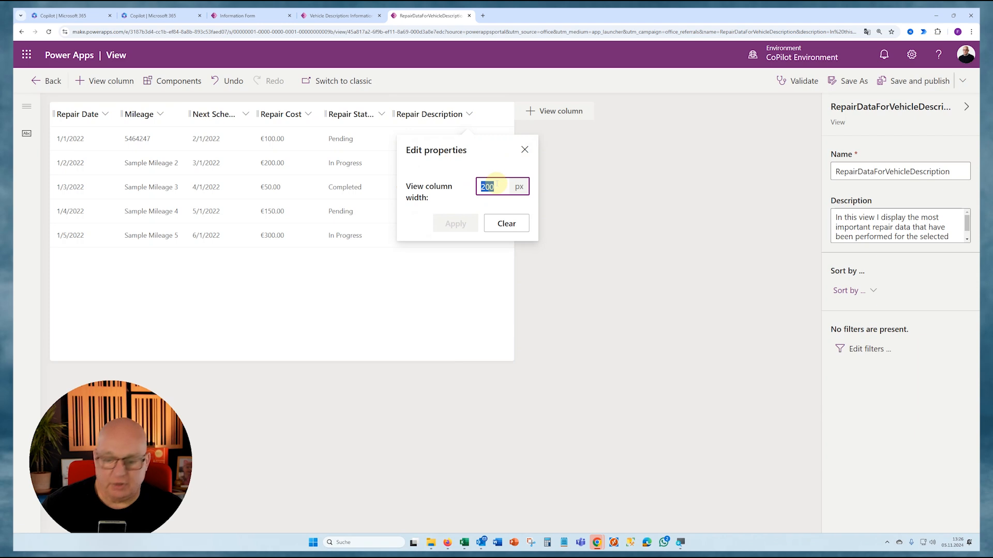
pyautogui.write('400')
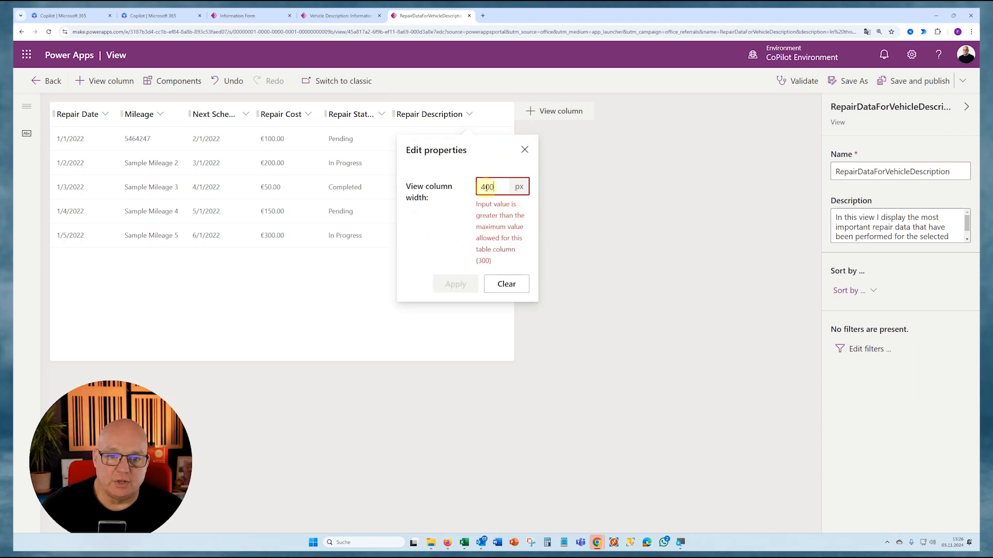
pyautogui.write('3')
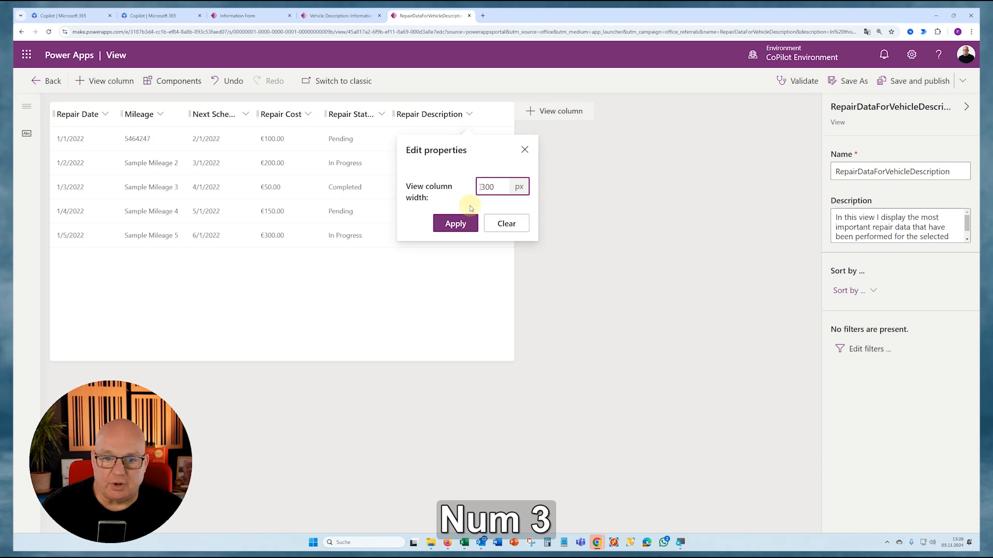
pyautogui.click(457, 223)
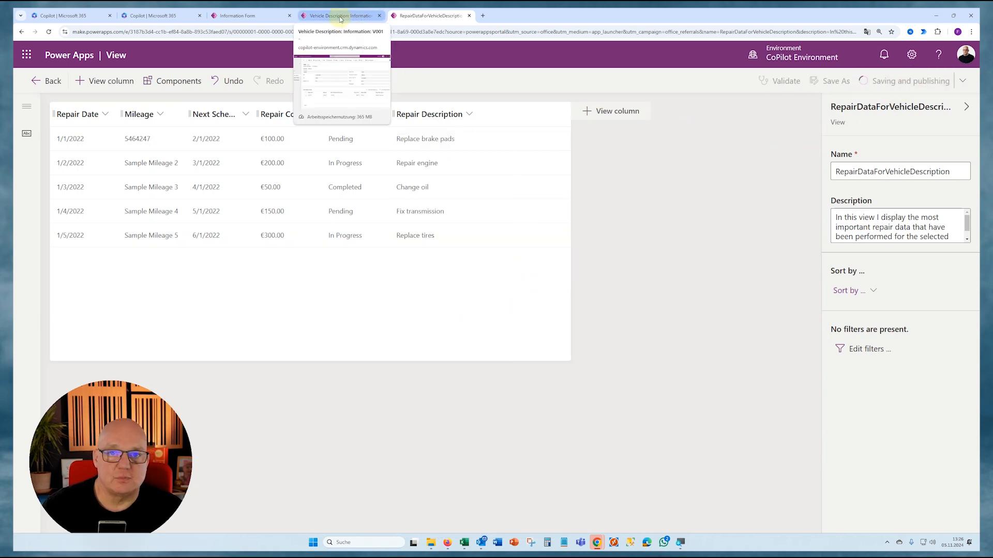
# - Reload the V001 vehicle record in the car dealer app and check the column widths of the Vehicle Repair Details subgrid
pyautogui.click(370, 17)
pyautogui.click(48, 32)
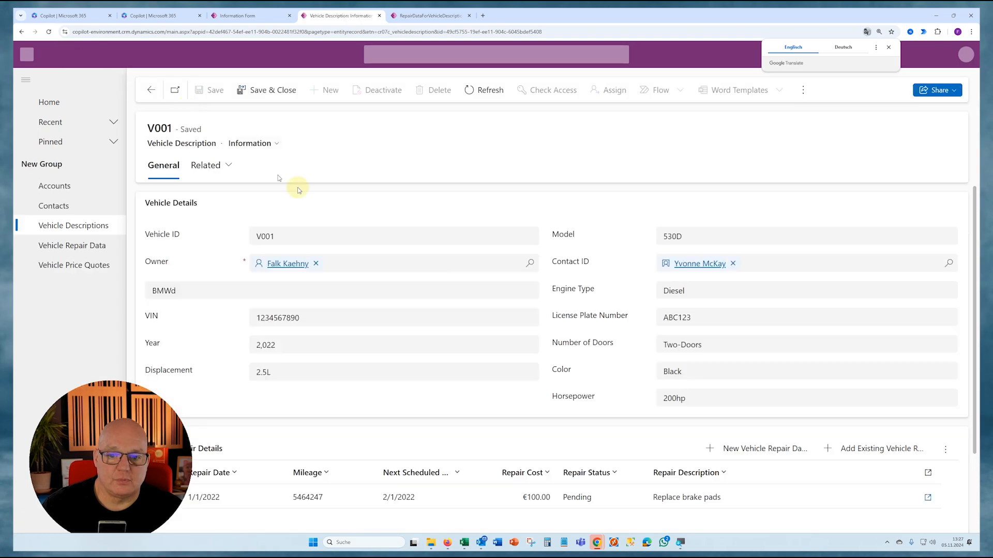